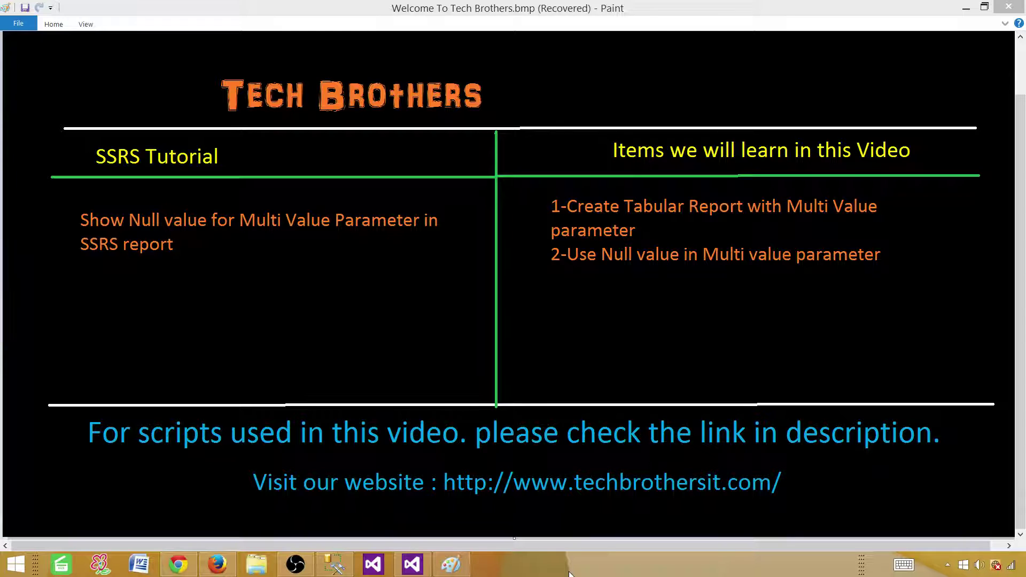
Switch to SQL Server Management Studio and run the SELECT query on the dbo.TotalSale table
left_click(336, 565)
left_click_drag(473, 290, 298, 107)
left_click(181, 54)
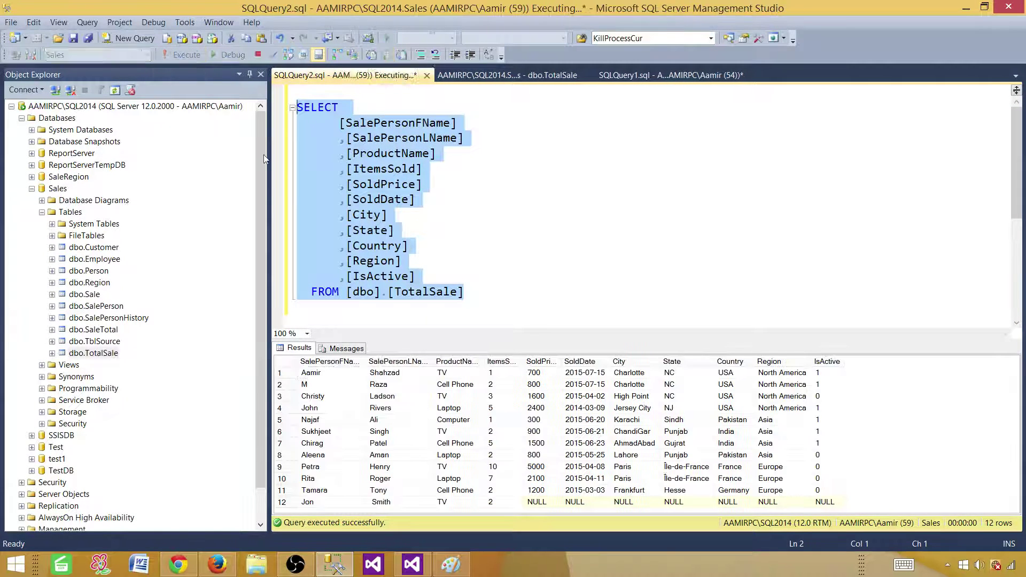
Examine the Region column values in the query results and widen the SalePersonFName column
left_click(768, 505)
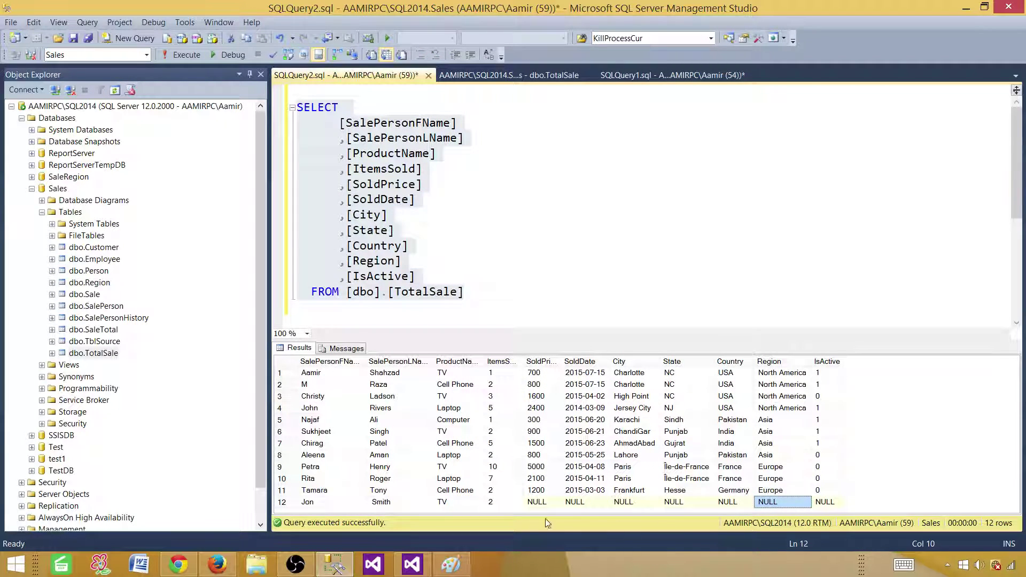
left_click_drag(784, 492, 769, 374)
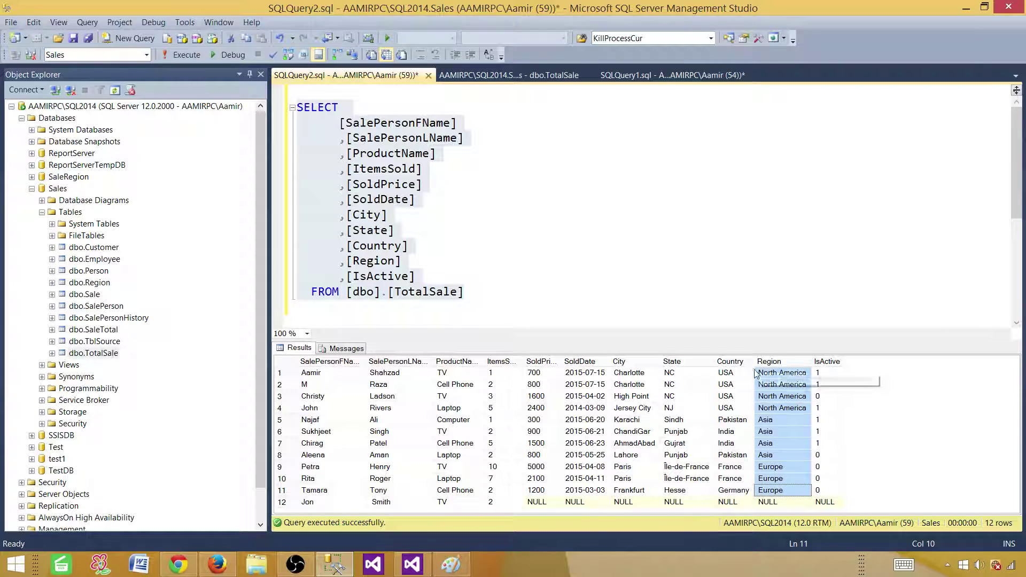
left_click(344, 374)
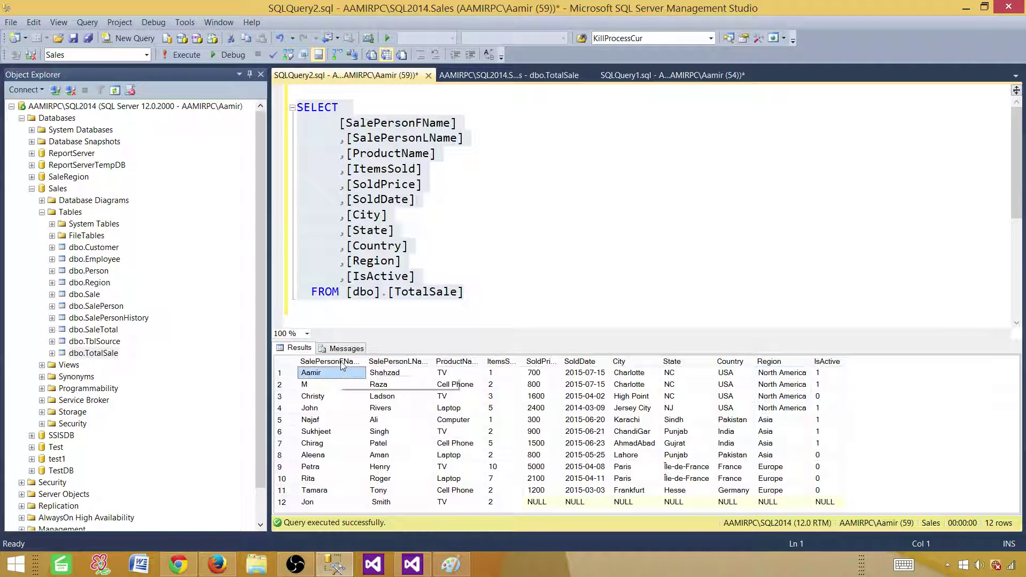
left_click_drag(365, 359, 410, 360)
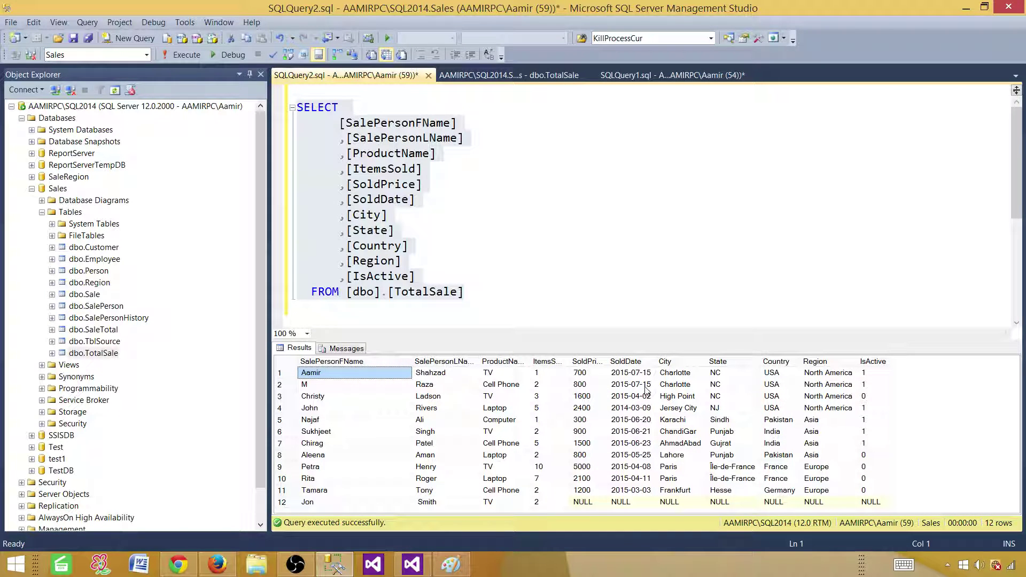
left_click_drag(808, 375, 818, 493)
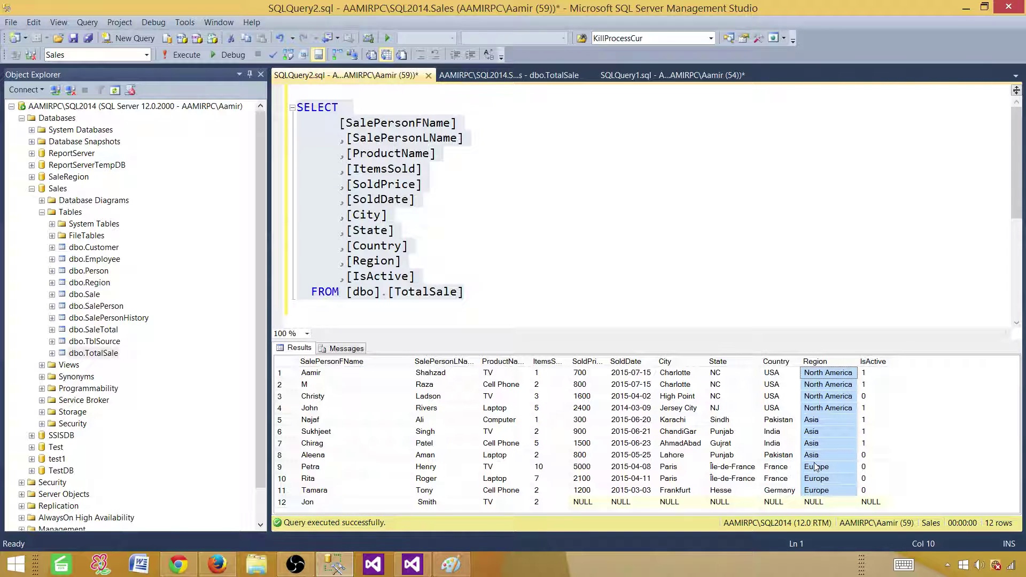
Copy the complete SELECT statement on dbo.TotalSale from the query editor
left_click(465, 292)
left_click_drag(465, 291, 297, 107)
right_click(359, 152)
key("Escape")
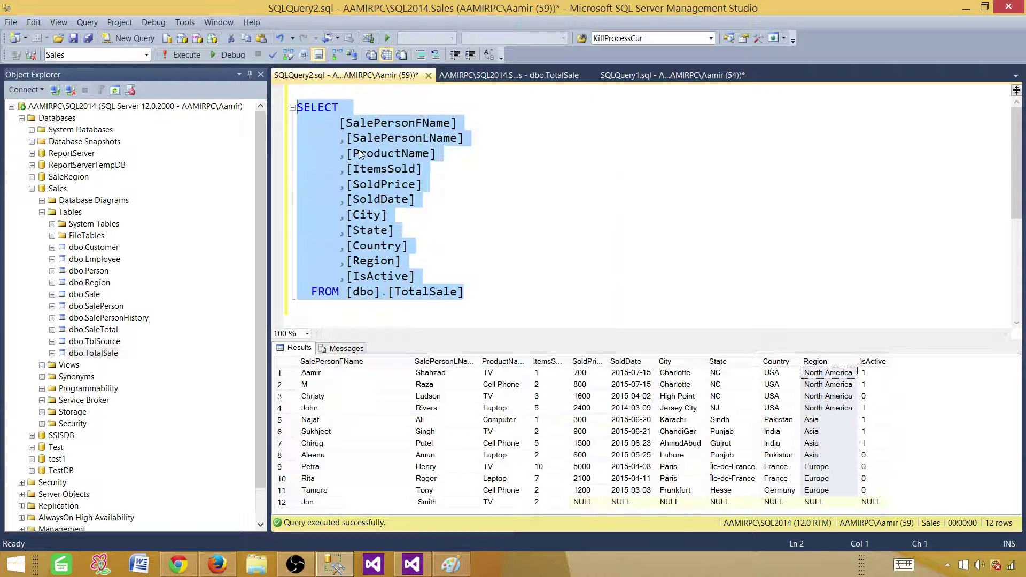
Switch to Visual Studio and review the connection string of the Sales.rds shared data source without changing it
left_click(413, 564)
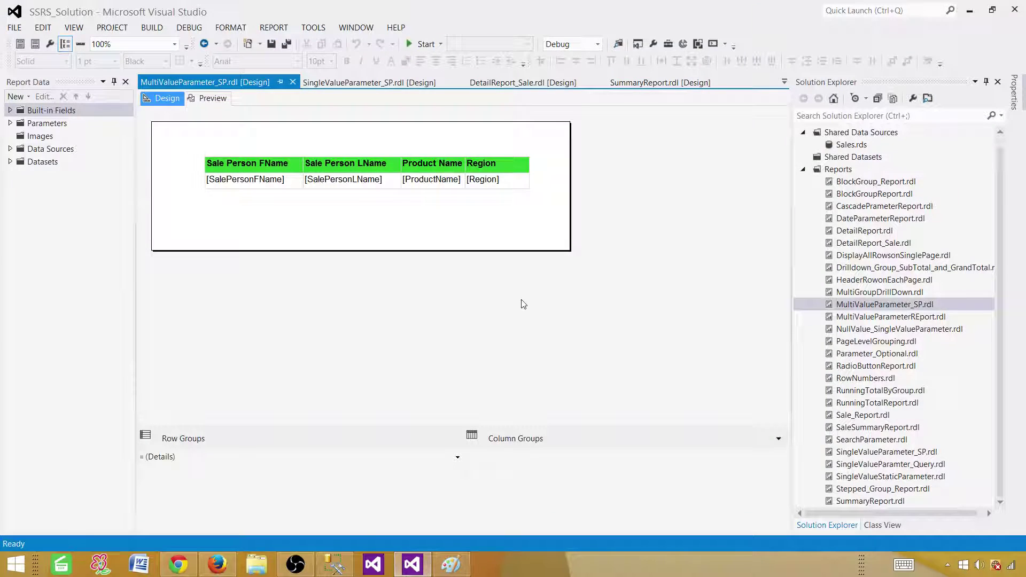
left_click(999, 134)
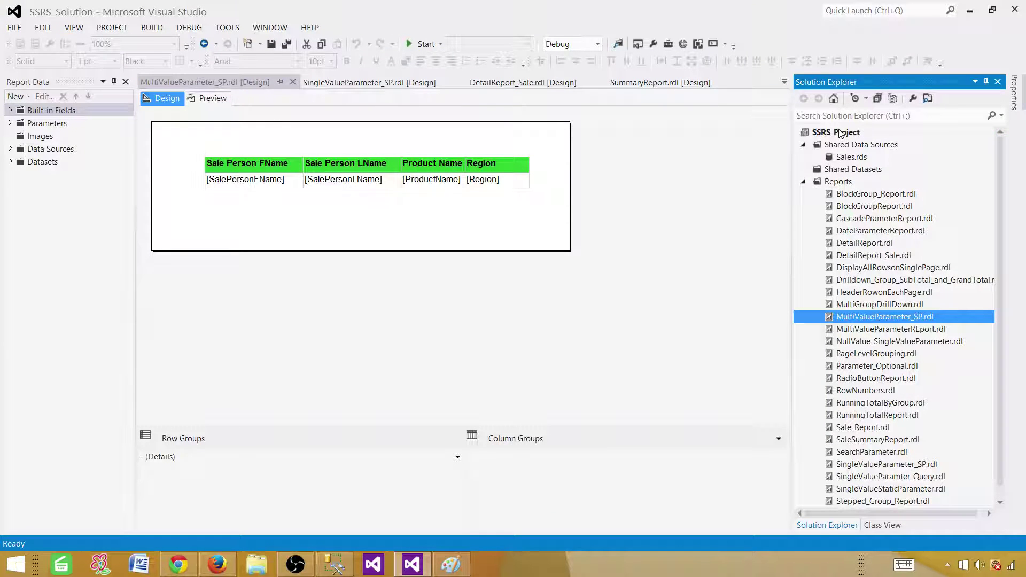
double_click(851, 156)
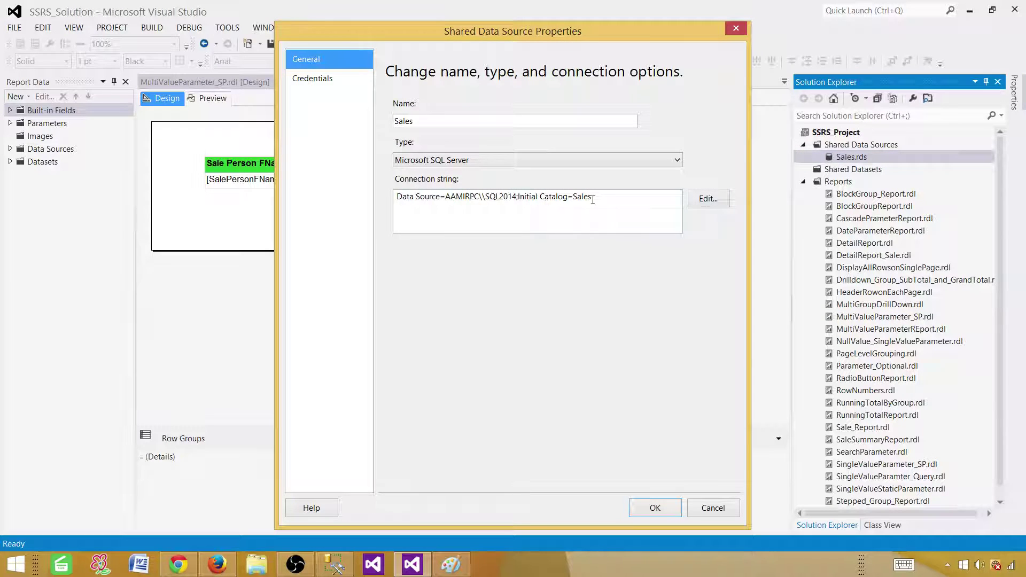
left_click_drag(593, 199, 575, 198)
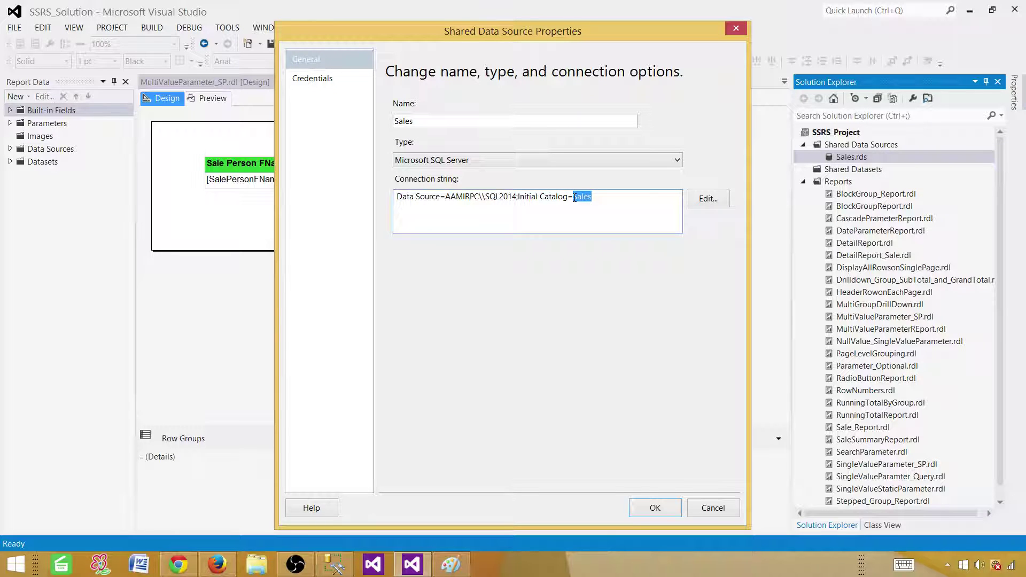
left_click(714, 507)
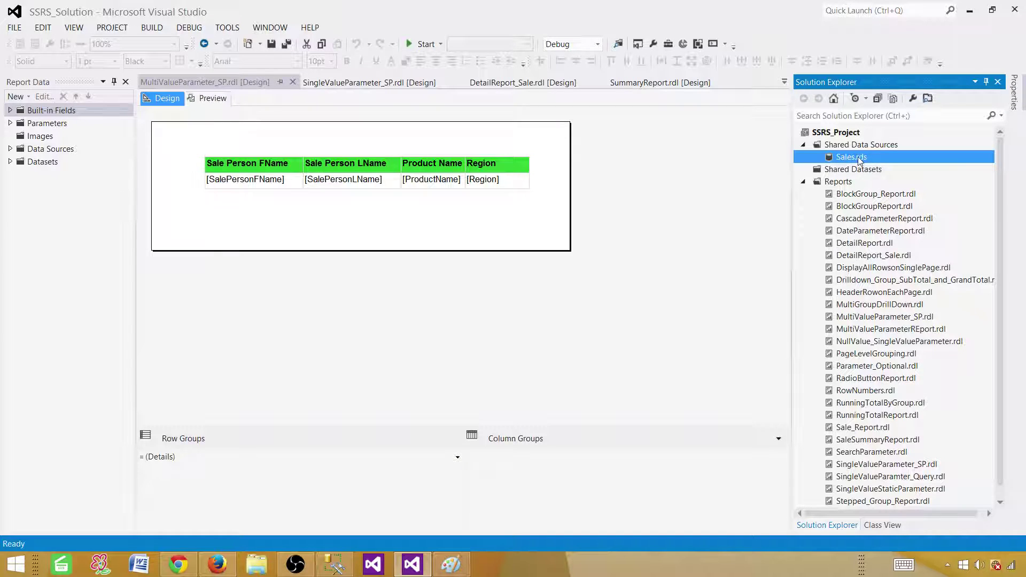
Start adding a new item to the project's Reports folder using the empty Report template
left_click(837, 183)
right_click(850, 185)
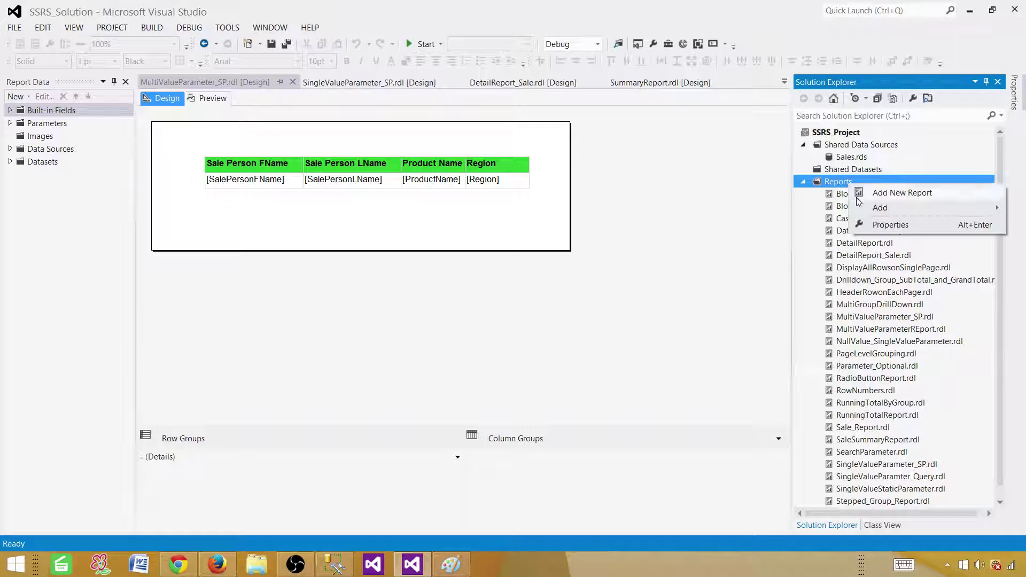
mouse_move(880, 208)
left_click(805, 210)
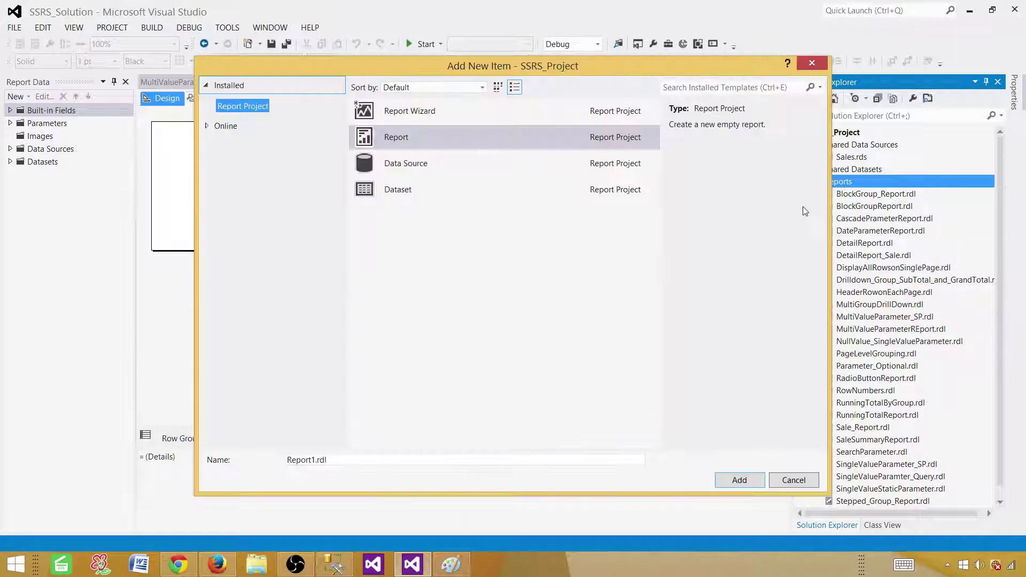
left_click(413, 140)
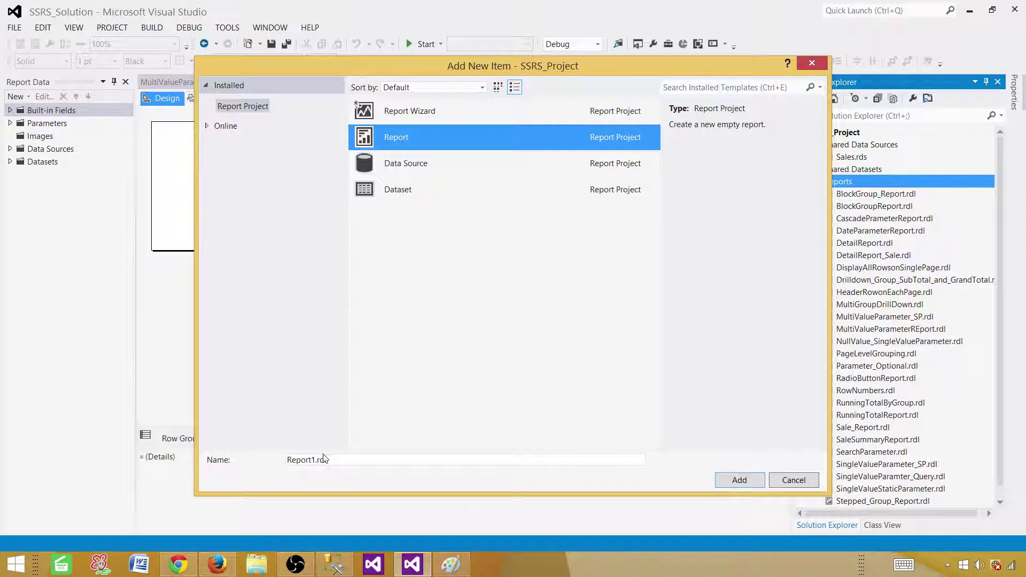
Name the new report NullValue_MultiValue_Parameter.rdl and add it to the project
left_click(304, 461)
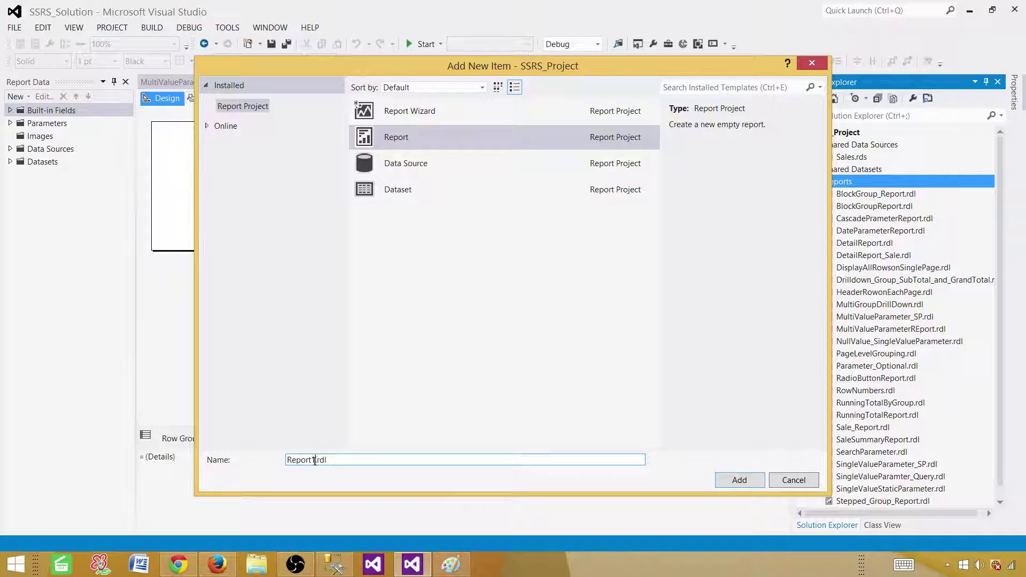
double_click(314, 461)
type("NullValue")
type("_Multip")
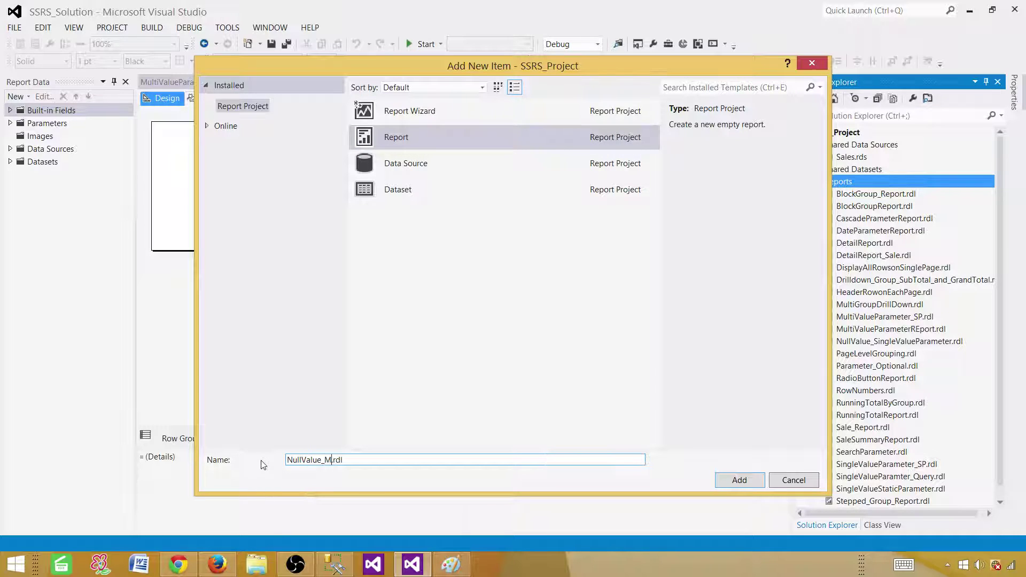
key("BackSpace")
type("Valu")
key("BackSpace")
key("BackSpace")
key("BackSpace")
type("alue_Parameter")
left_click(738, 481)
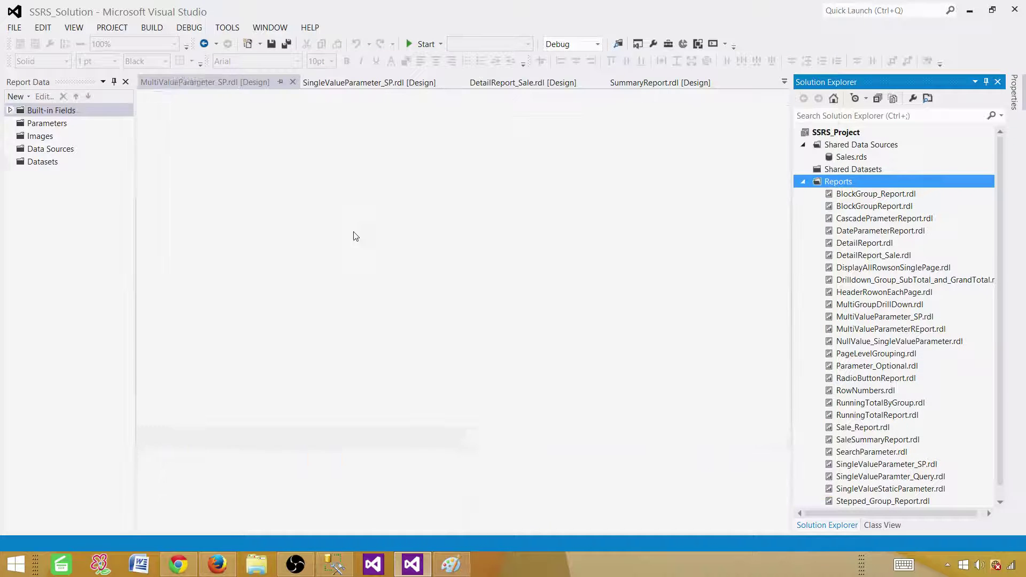
Add a data source named DS_Sales to the report, using the shared data source reference Sales
left_click(48, 155)
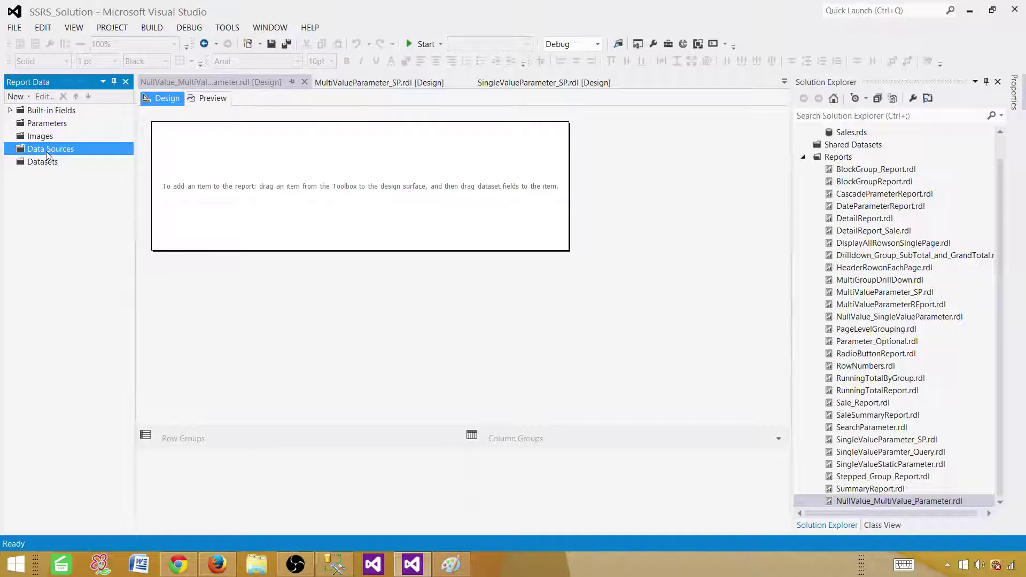
right_click(50, 149)
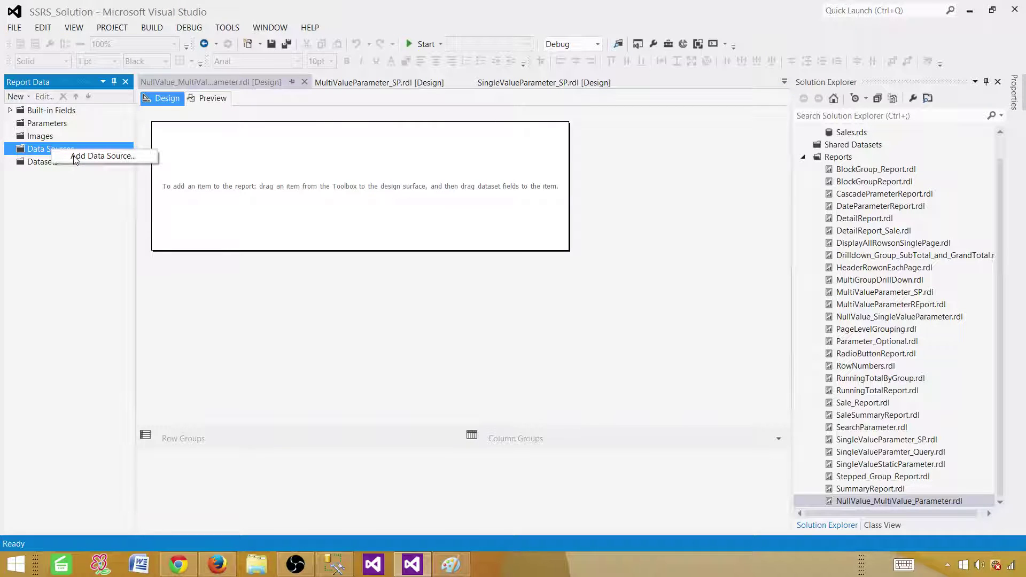
left_click(101, 157)
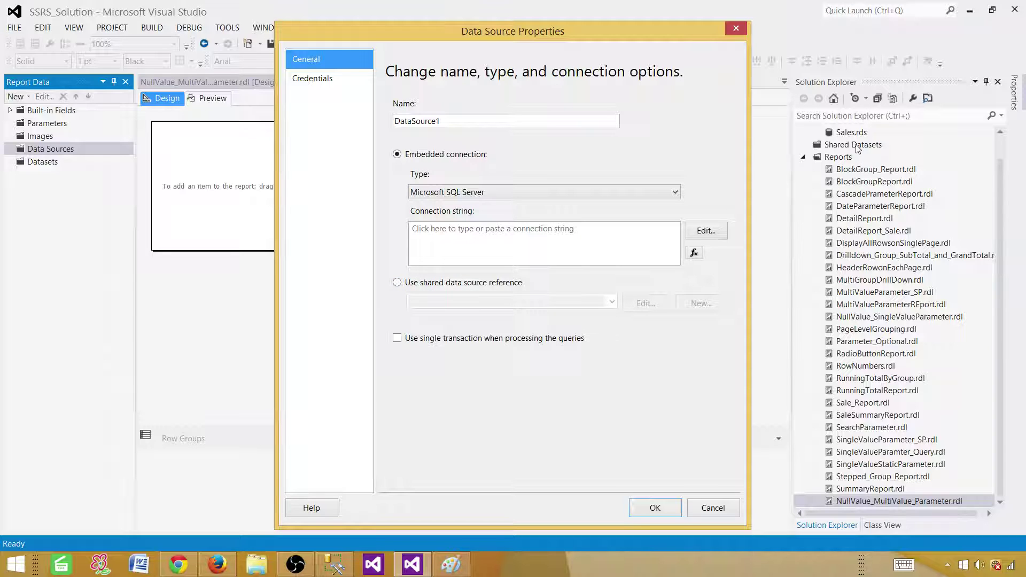
left_click(421, 280)
left_click(611, 302)
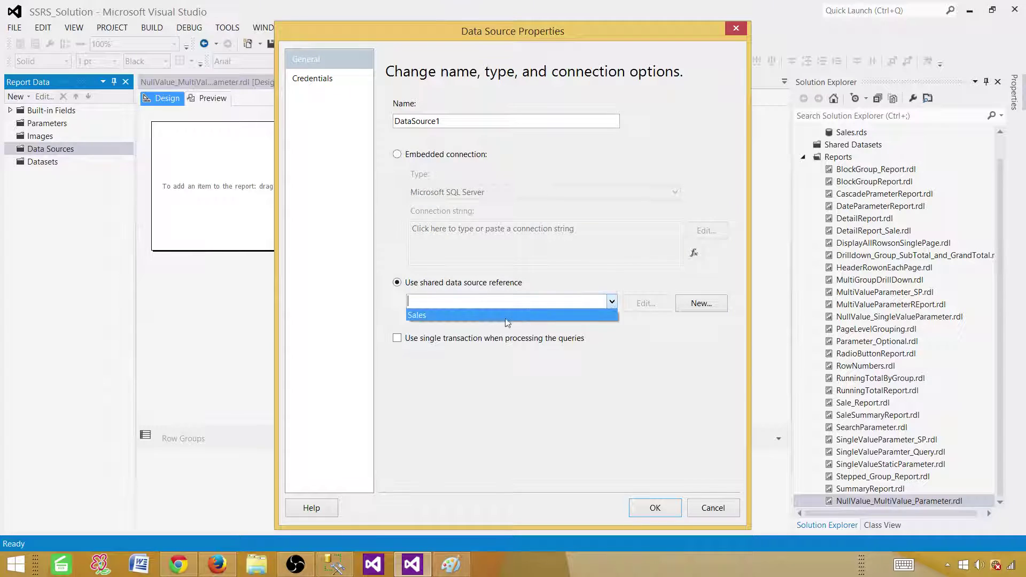
left_click(506, 317)
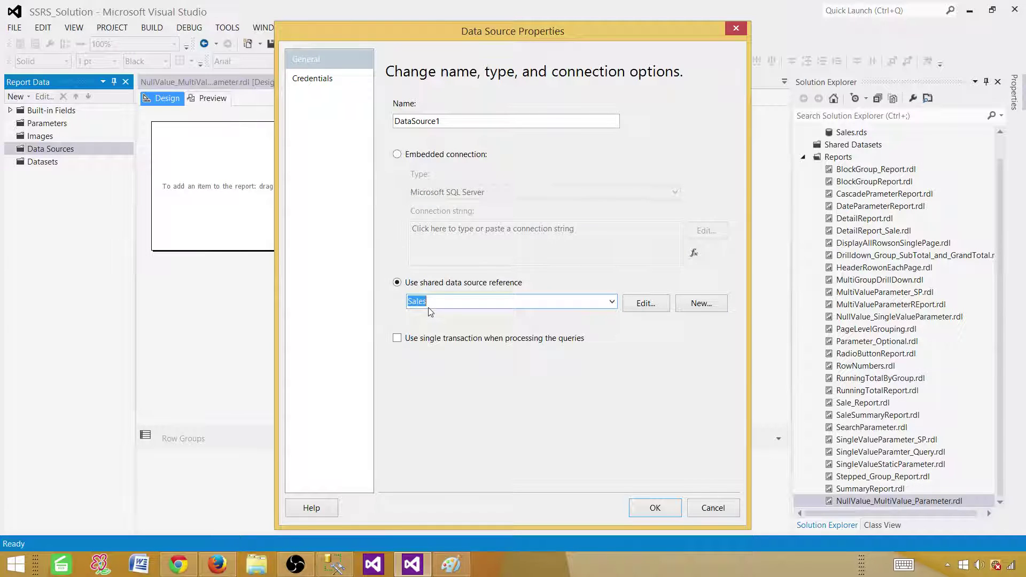
double_click(452, 121)
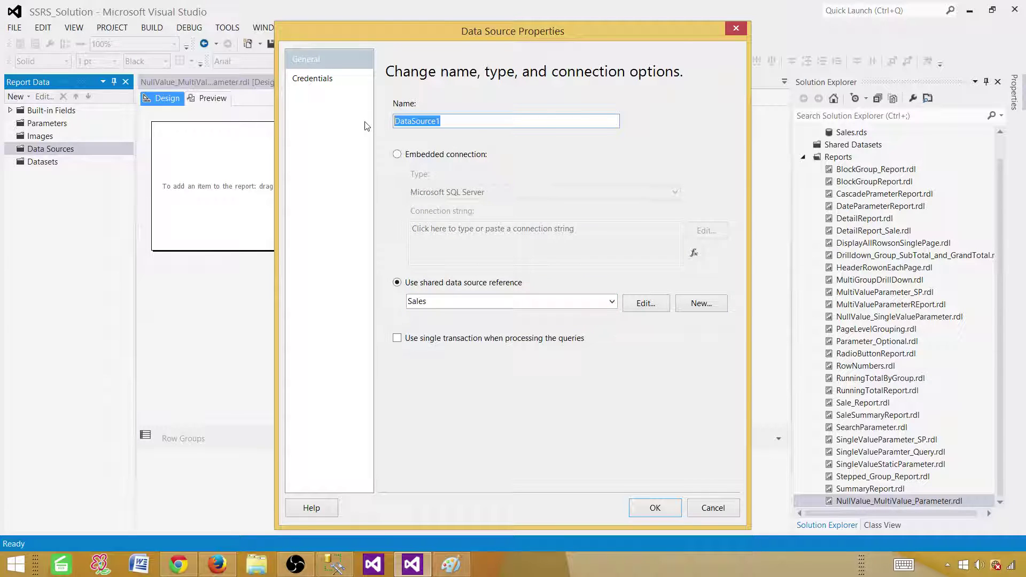
type("DS")
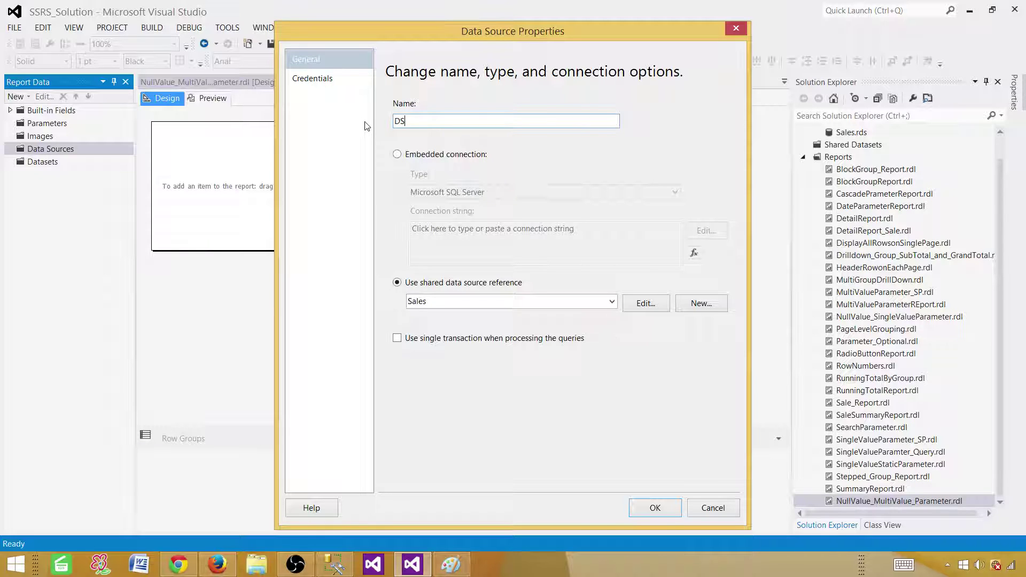
type("_Sales")
left_click(655, 511)
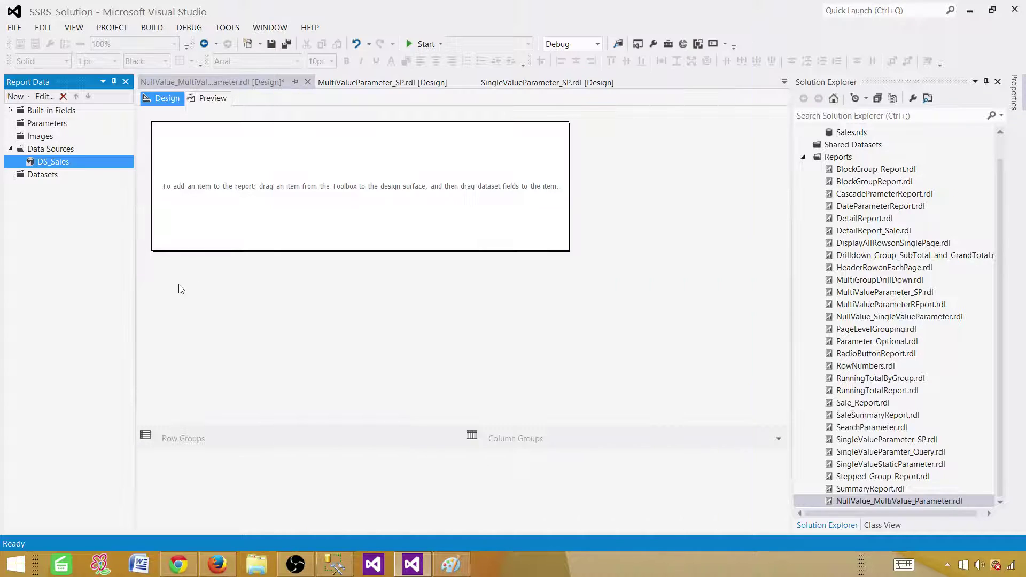
Create a dataset named DSET_SalesTotal, embedded in the report and based on the DS_Sales data source
left_click(42, 175)
right_click(43, 178)
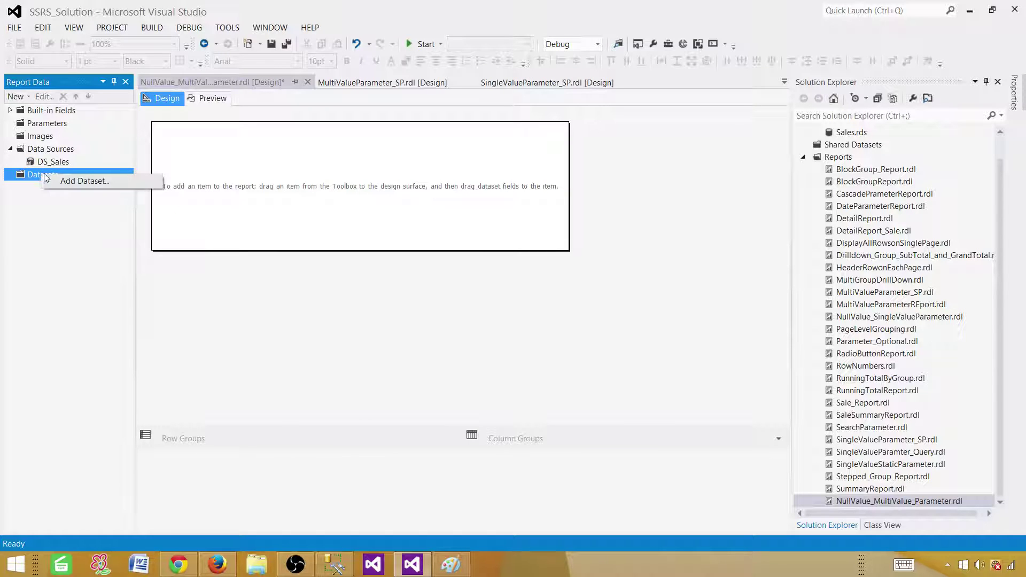
left_click(64, 182)
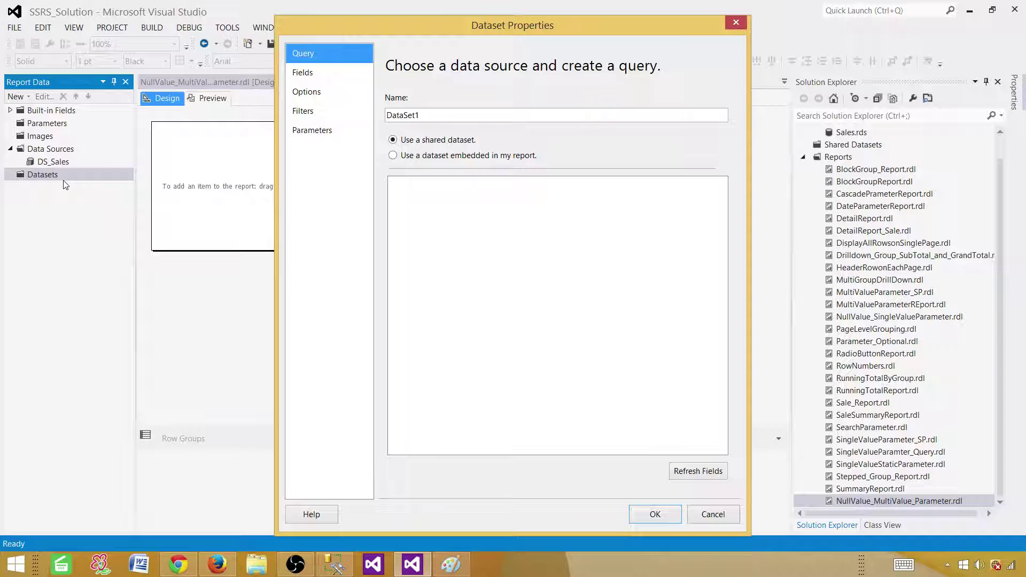
double_click(451, 115)
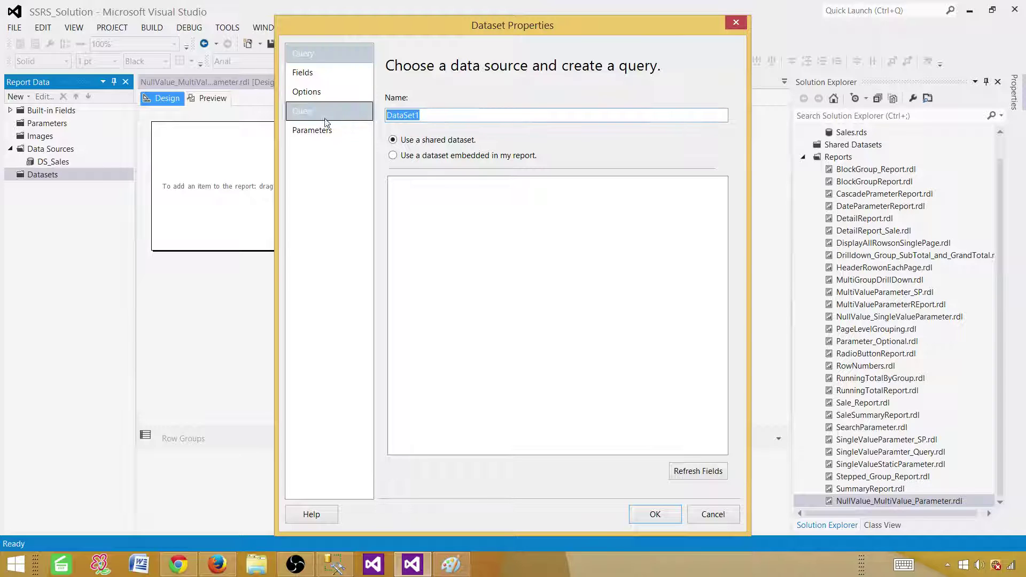
type("DSET_Sales")
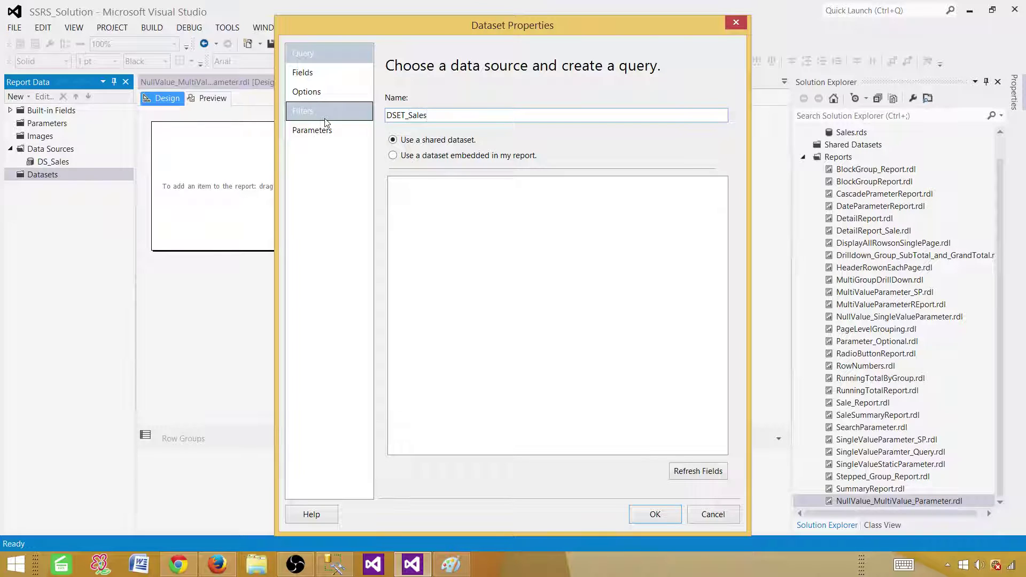
type("Total")
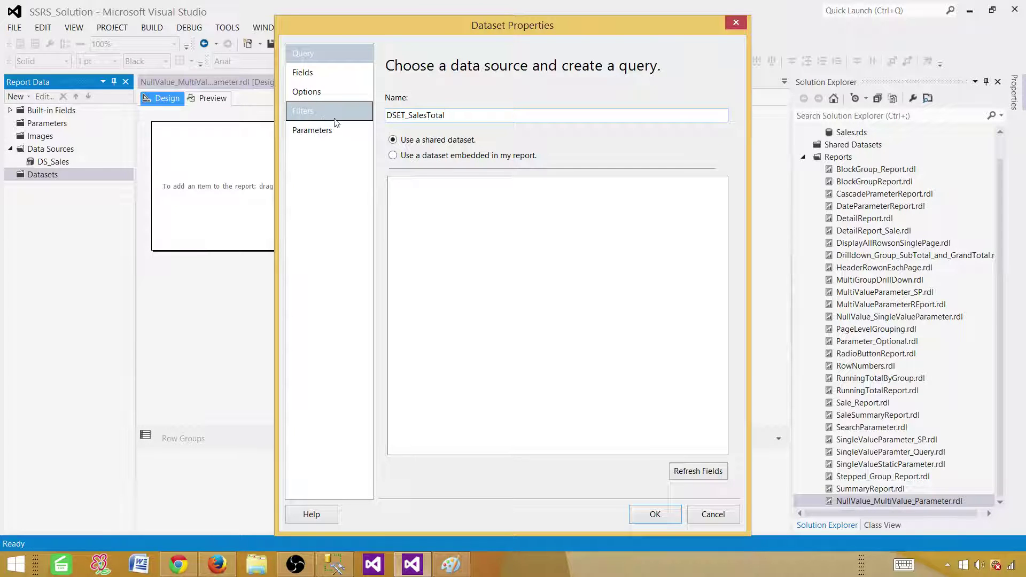
left_click(404, 158)
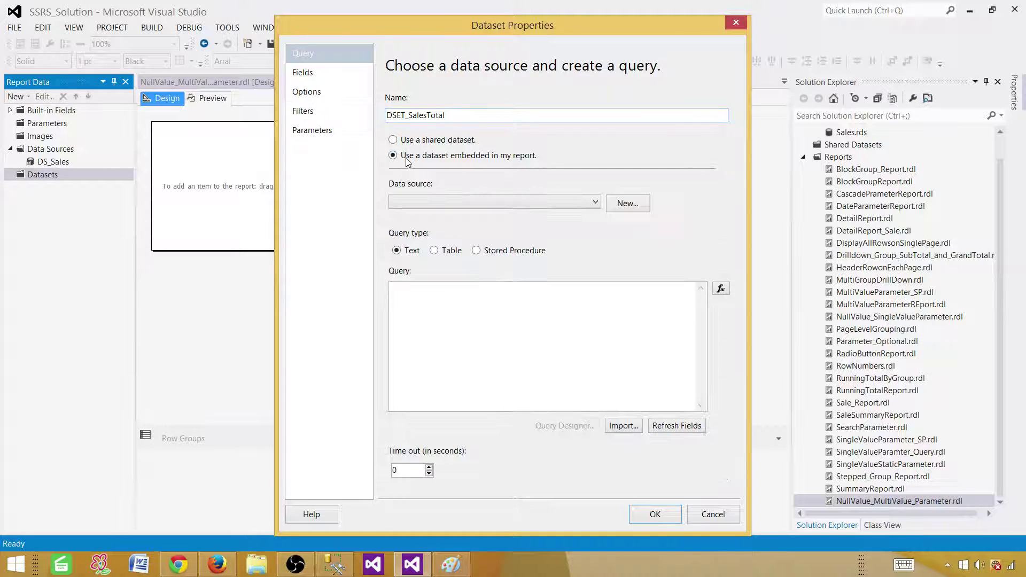
left_click(480, 205)
left_click(414, 217)
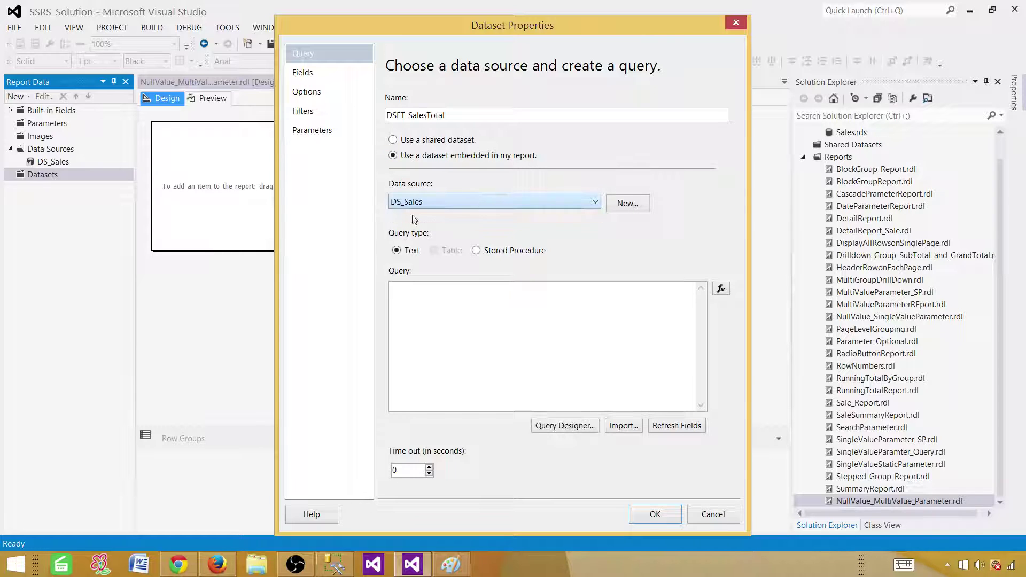
right_click(472, 306)
left_click(380, 360)
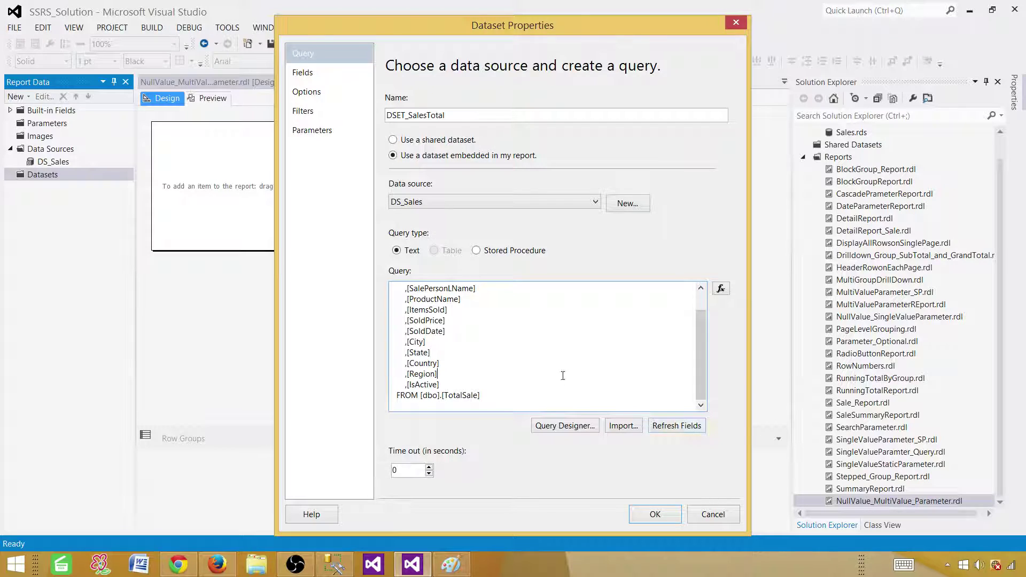
scroll(564, 369, "up", 1)
scroll(569, 347, "down", 1)
key("Return")
type("WH")
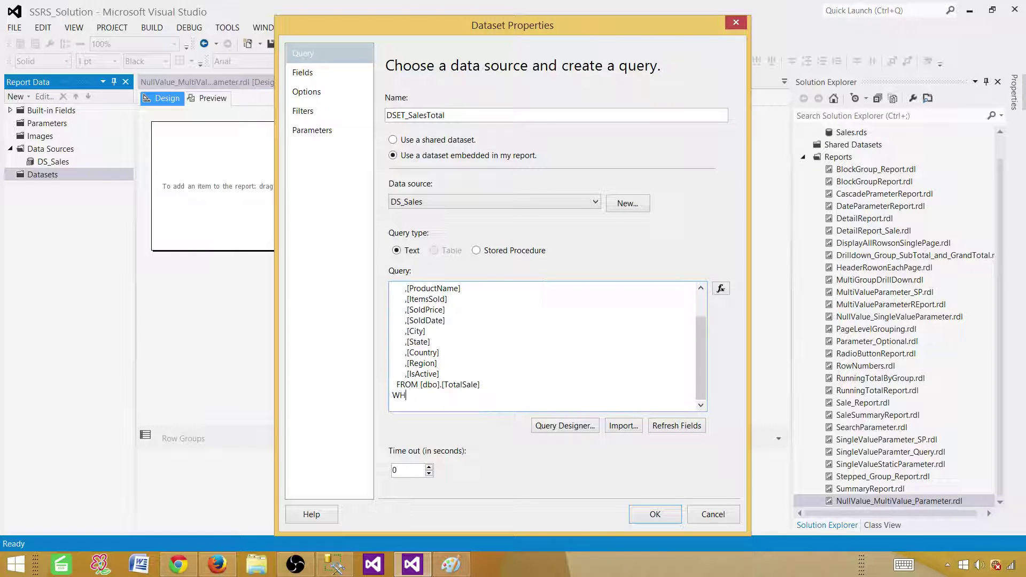
type("ERE Region in (@RegionName")
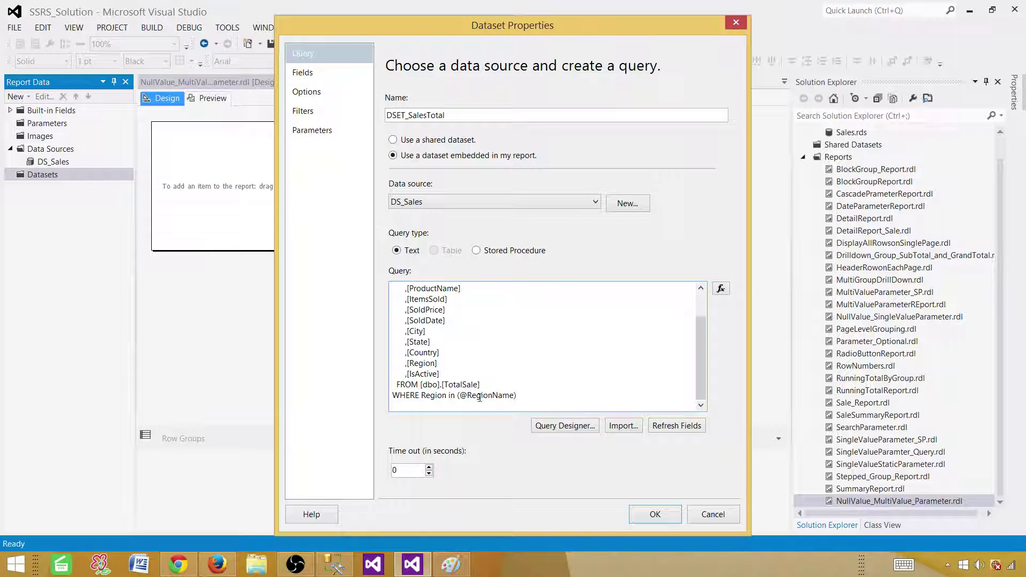
double_click(407, 397)
double_click(426, 399)
left_click(426, 367)
double_click(431, 399)
left_click(467, 396)
left_click_drag(457, 396, 460, 395)
left_click(480, 397)
left_click_drag(461, 396, 511, 398)
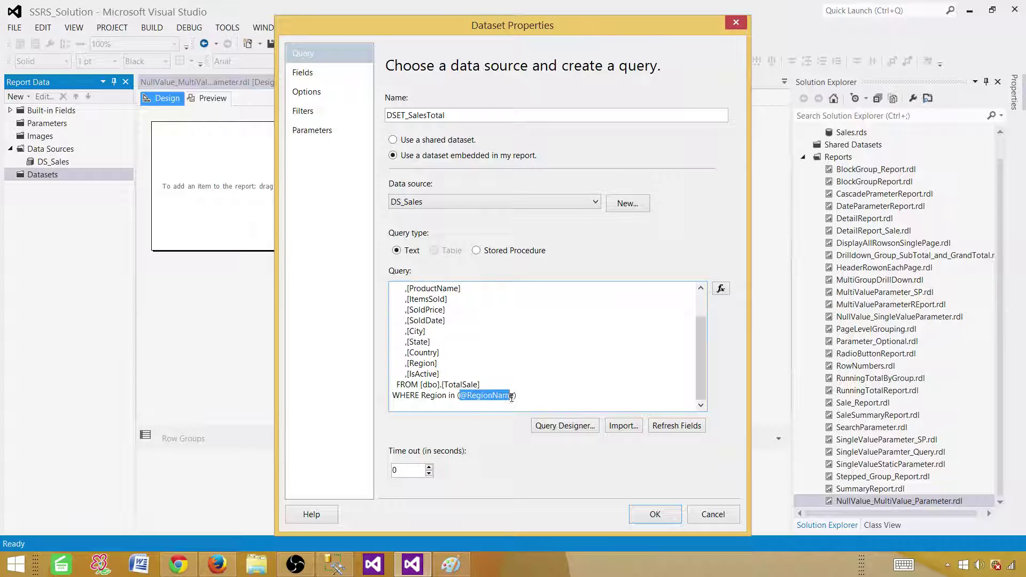
left_click(431, 395)
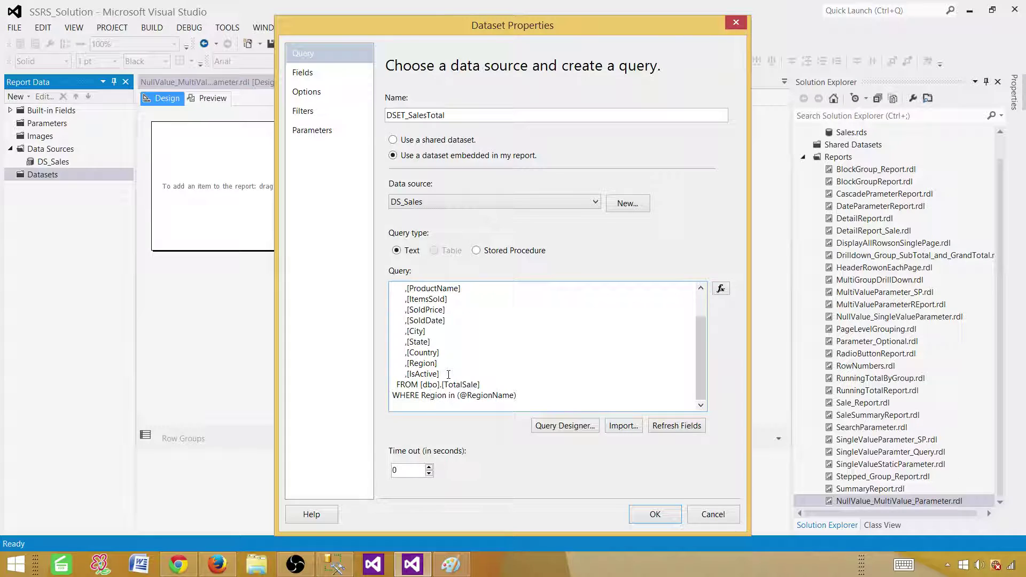
left_click(655, 515)
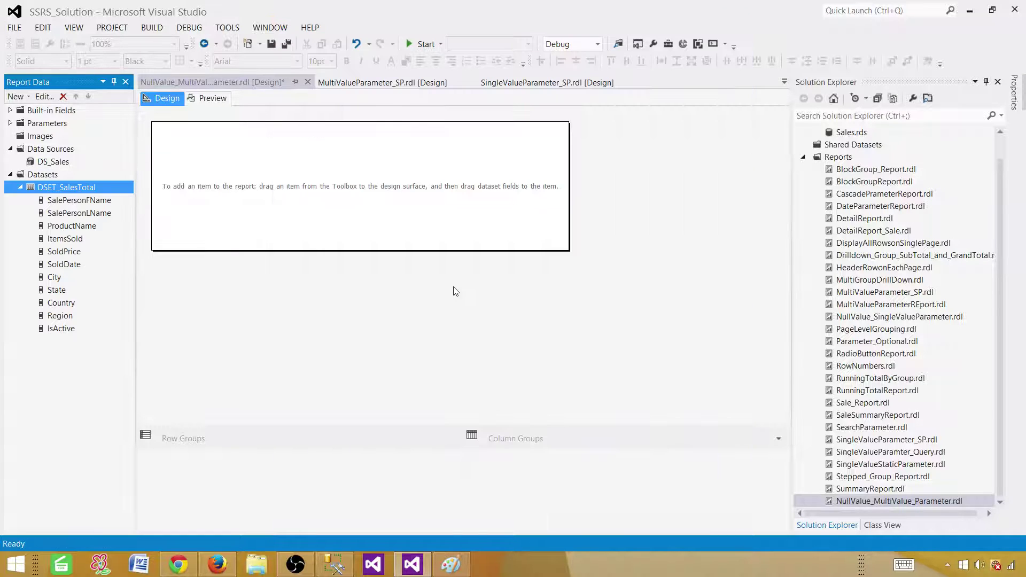
Insert a table into the report body and fill its columns with SalePersonFName, SalePersonLName, ProductName and Region
right_click(246, 171)
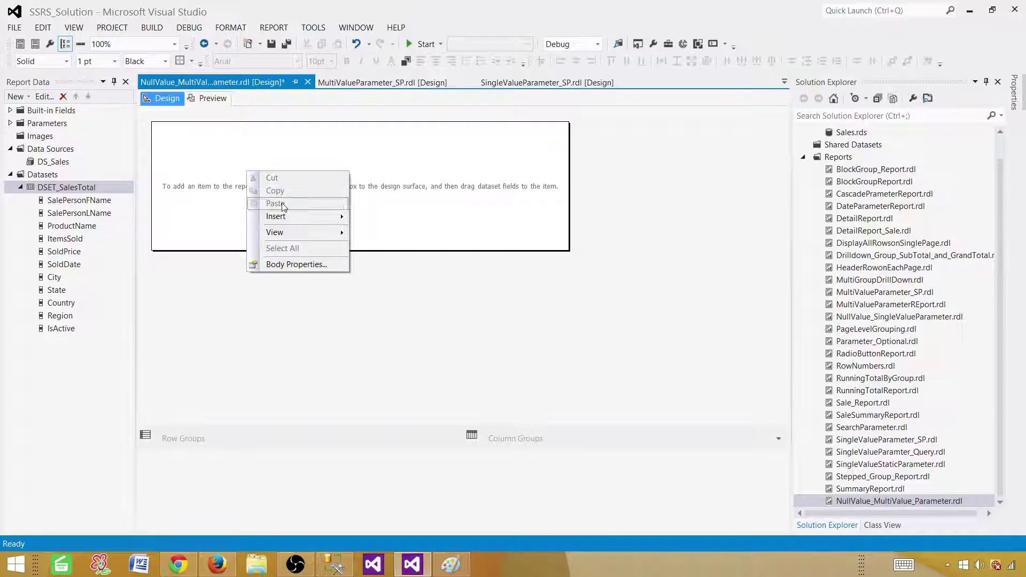
mouse_move(310, 222)
left_click(378, 242)
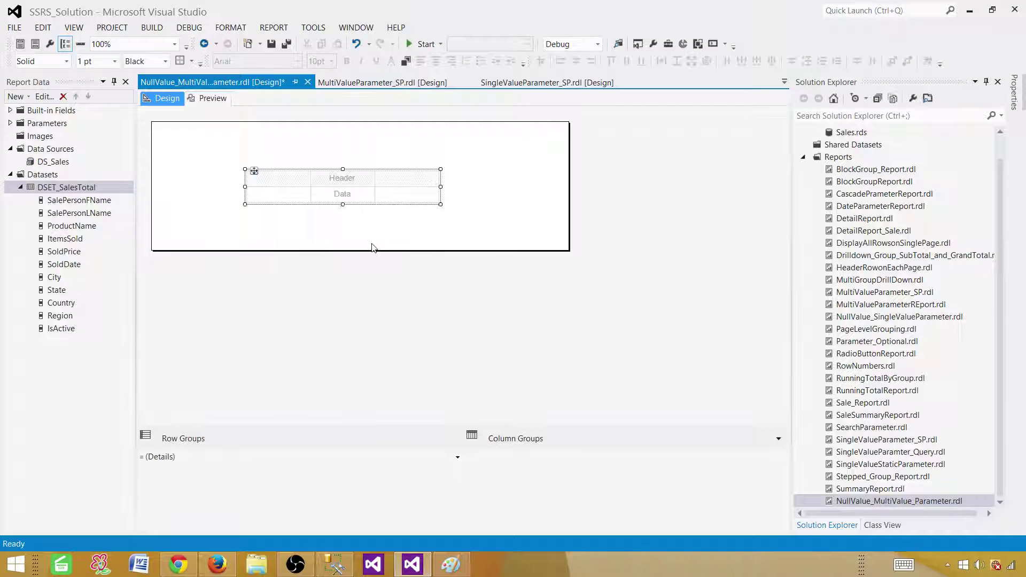
left_click_drag(69, 204, 321, 192)
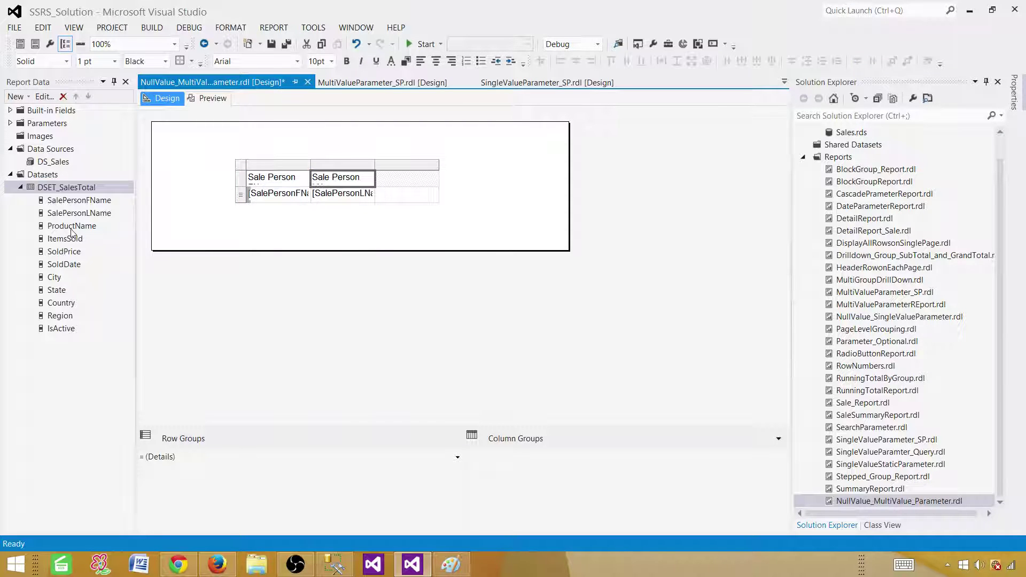
left_click_drag(71, 225, 396, 193)
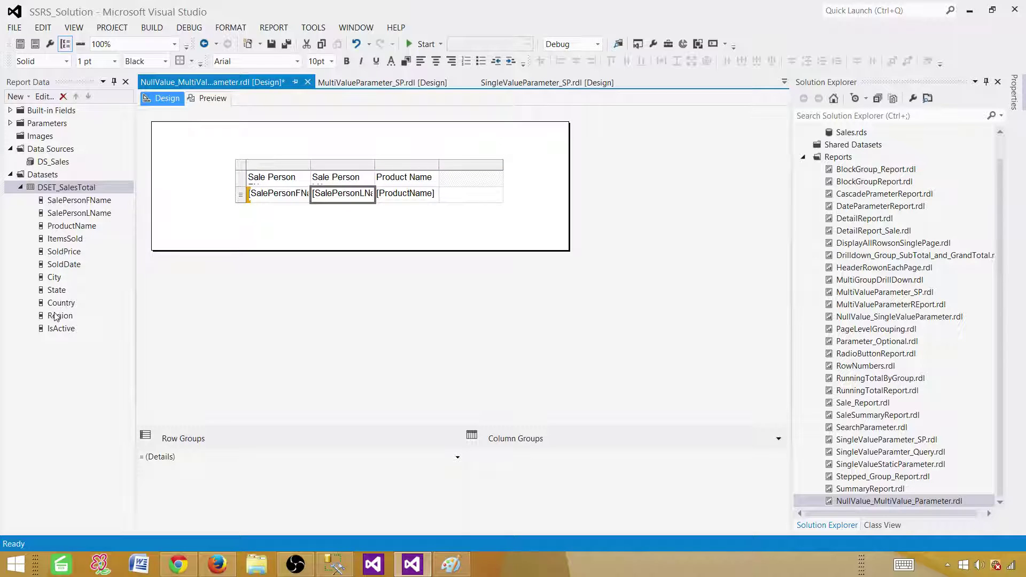
left_click_drag(60, 316, 424, 206)
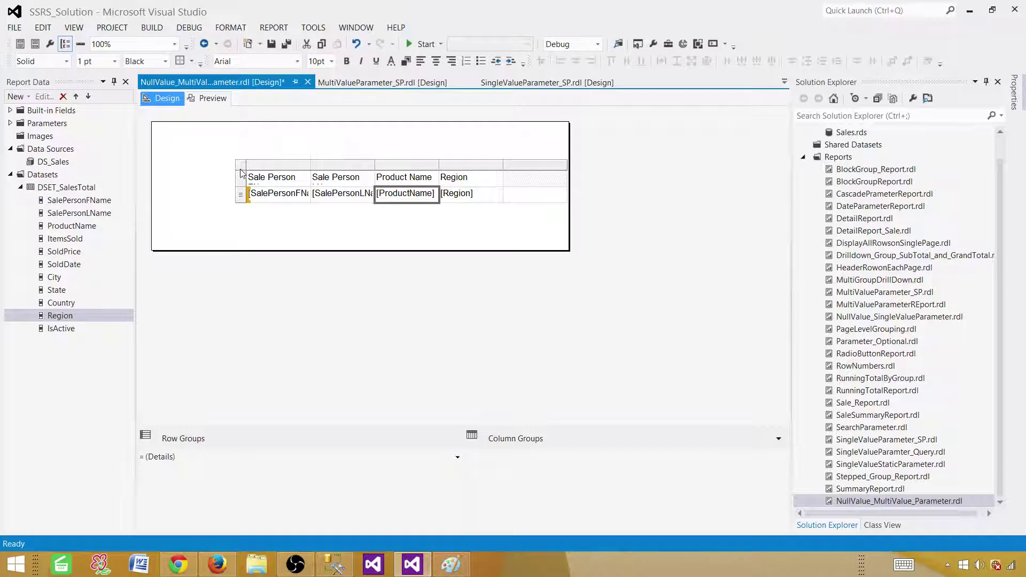
Move the table toward the report body's upper-left corner and delete its empty last column
left_click_drag(242, 169, 192, 163)
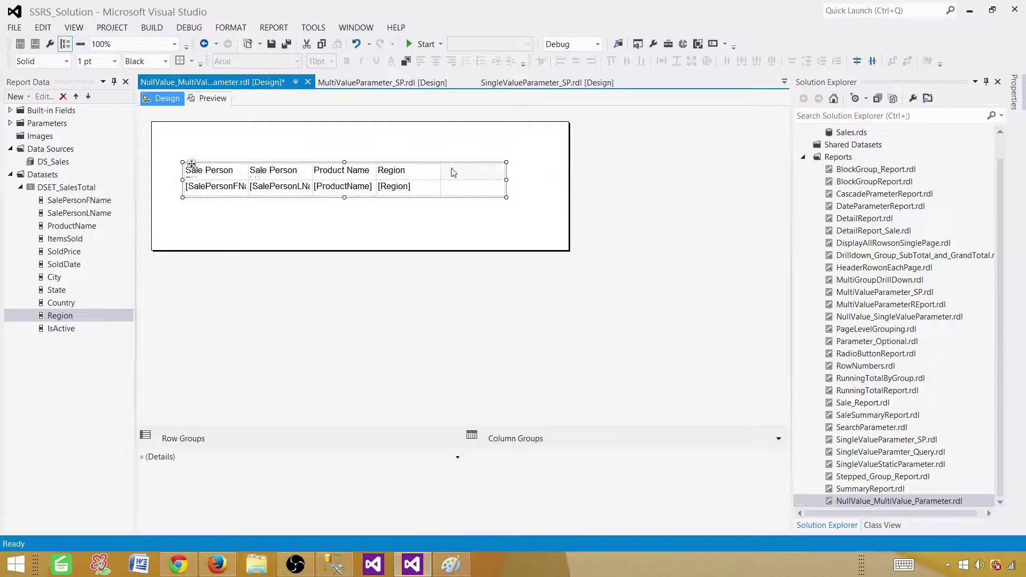
left_click(471, 173)
left_click(478, 161)
right_click(477, 162)
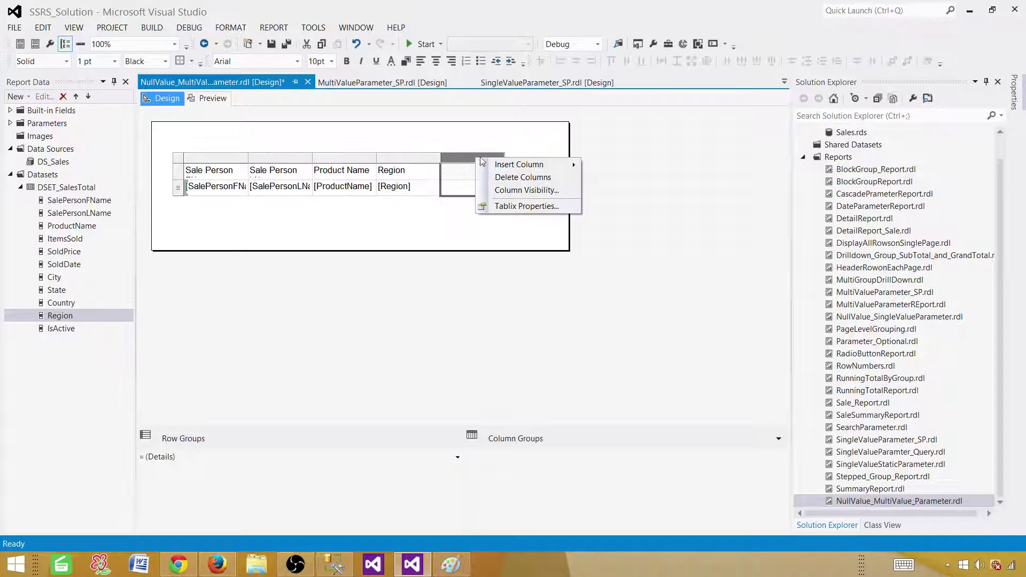
left_click(500, 176)
Widen the Sale Person FName and Sale Person LName columns so their headings fit on one line
left_click(325, 142)
left_click(243, 172)
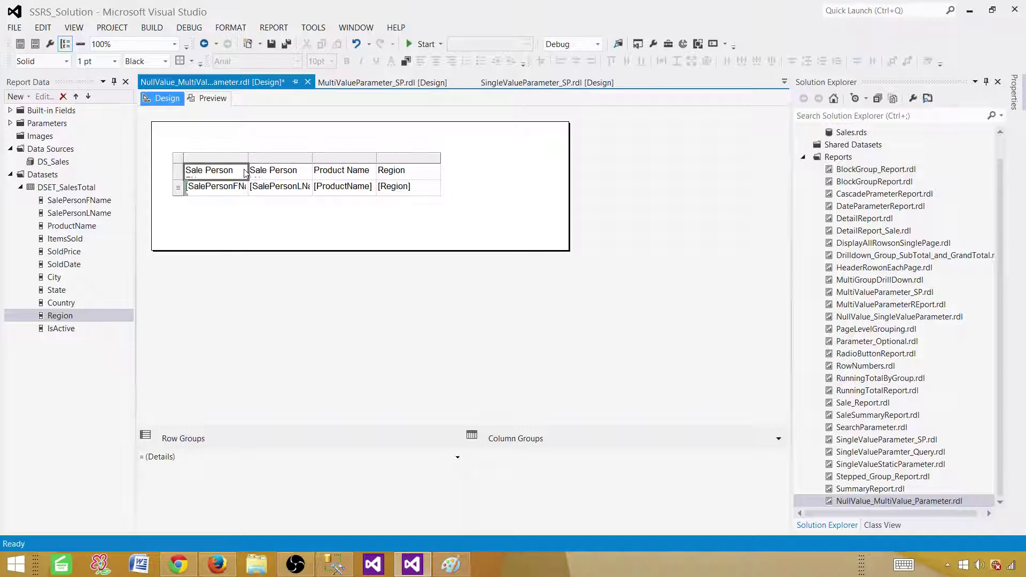
left_click_drag(248, 159, 270, 159)
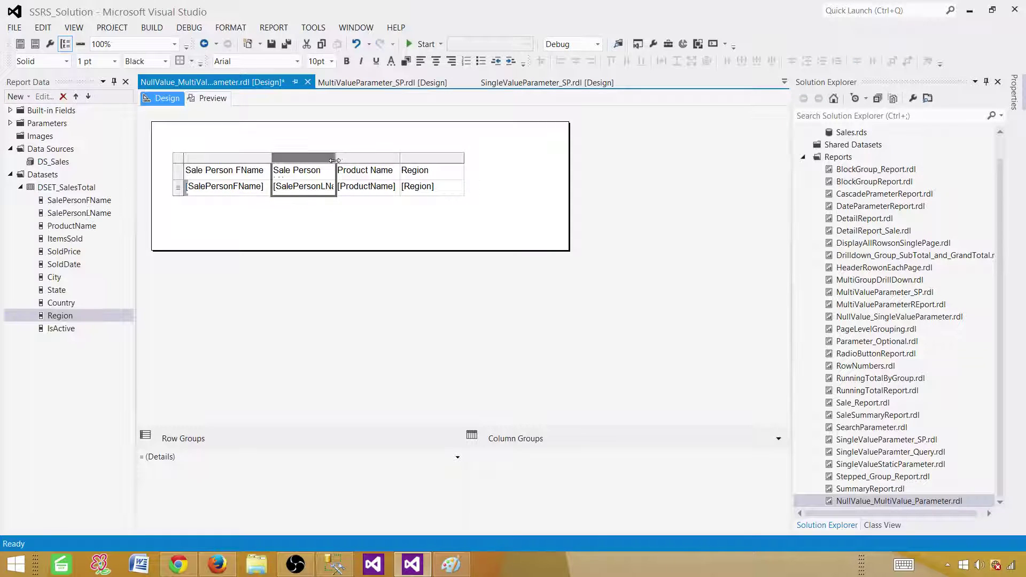
left_click_drag(335, 159, 368, 159)
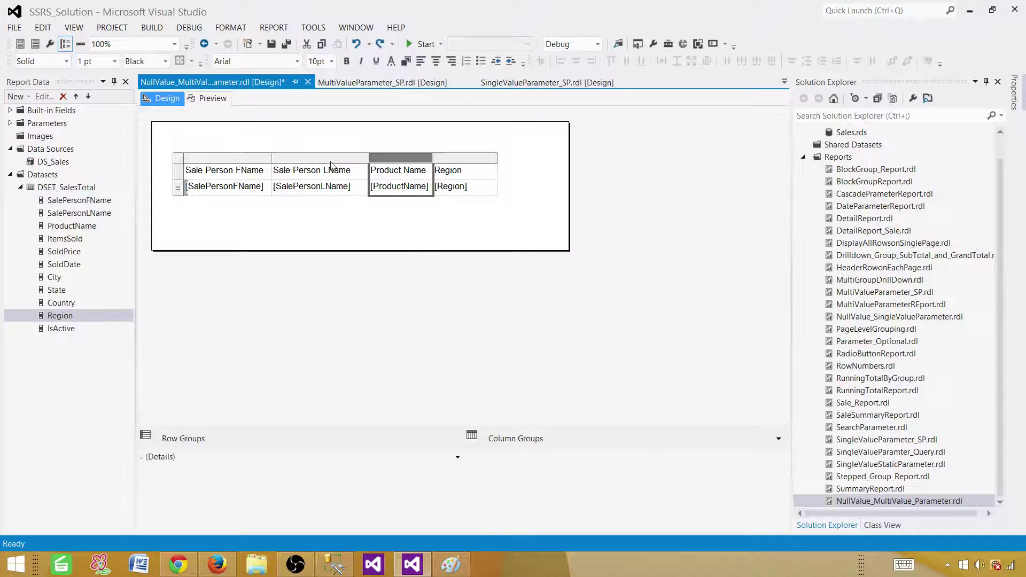
Format the table's header row with bold text and a gold background
left_click(178, 175)
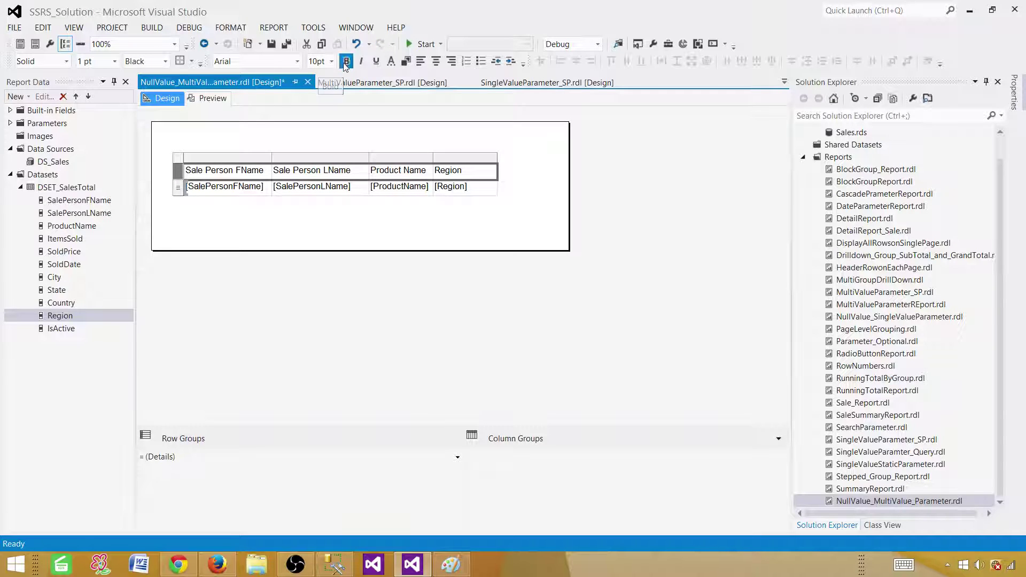
left_click(346, 60)
left_click(406, 61)
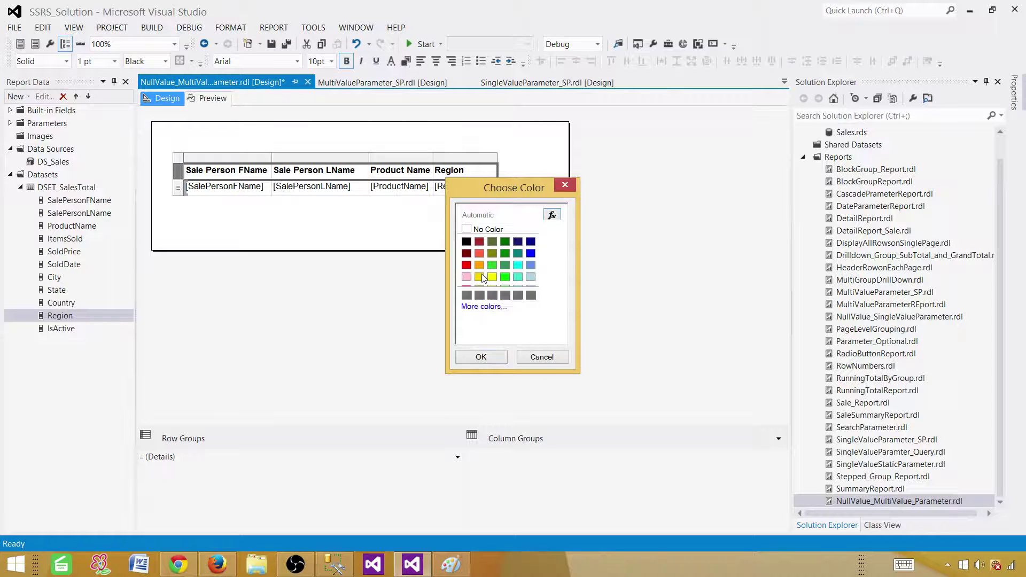
left_click(479, 276)
left_click(483, 357)
Preview the report with Region Name set to Asia, and again with Asia,Europe
left_click(219, 99)
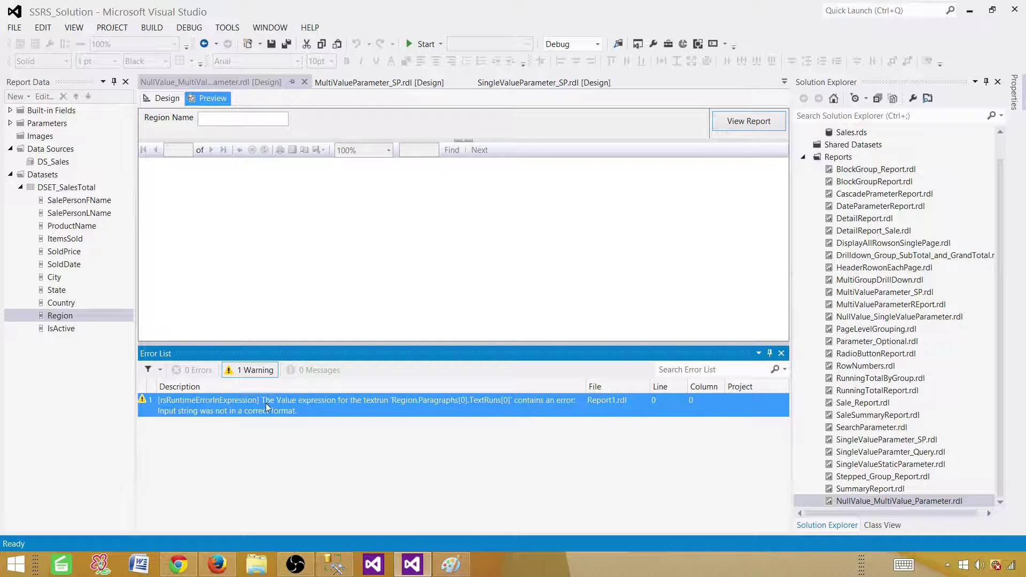
left_click(781, 354)
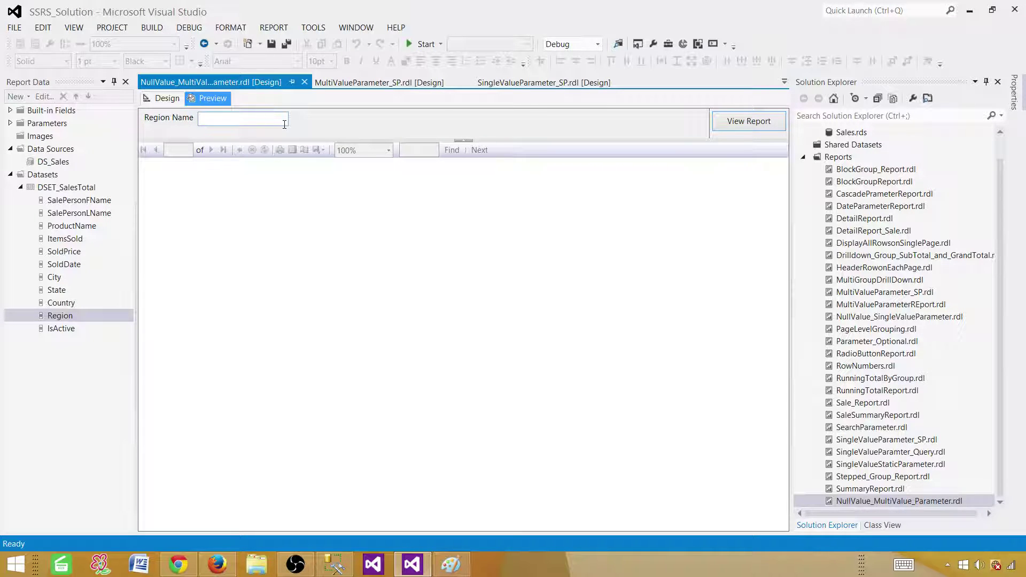
type("sia")
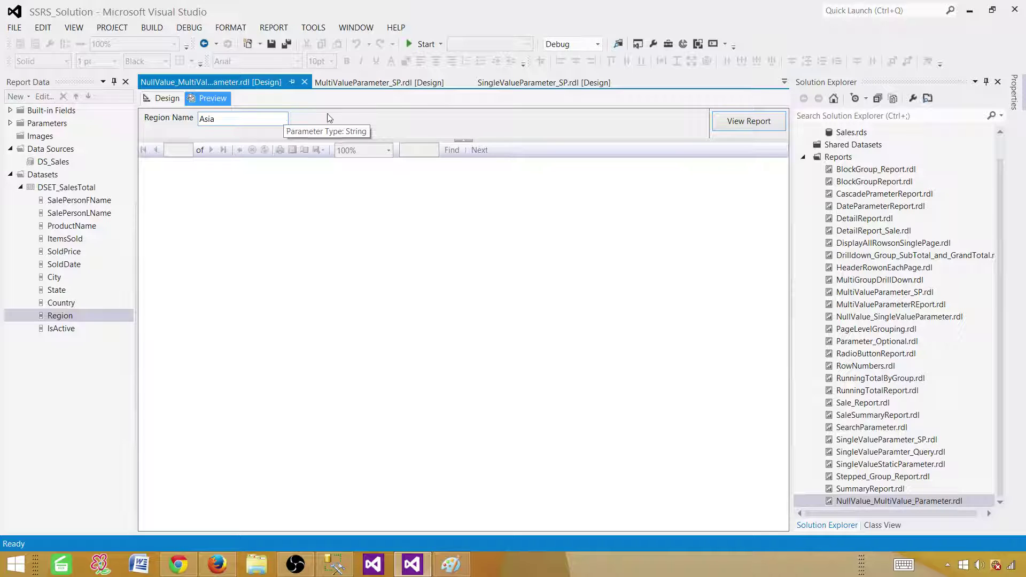
left_click(730, 123)
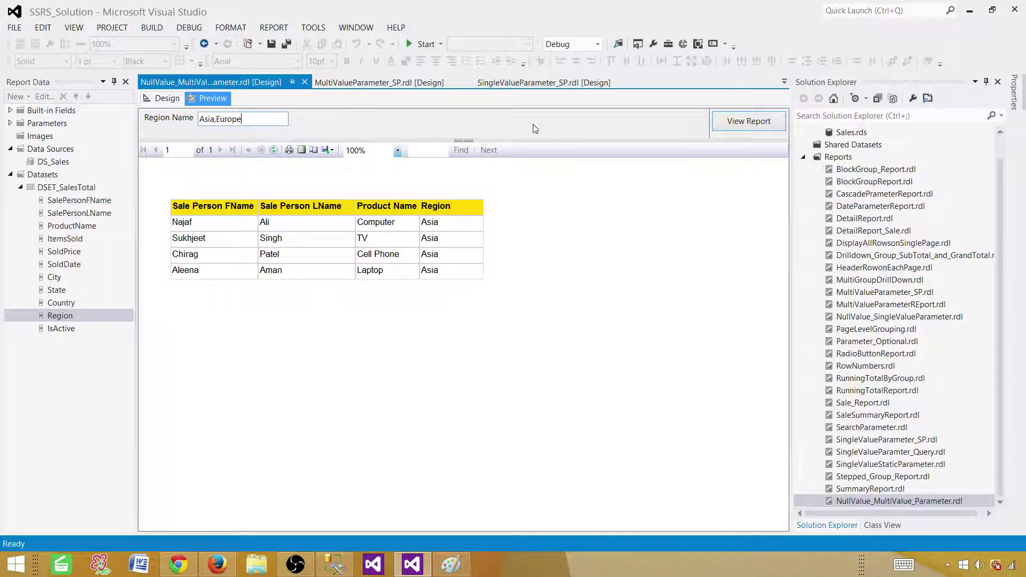
left_click(730, 122)
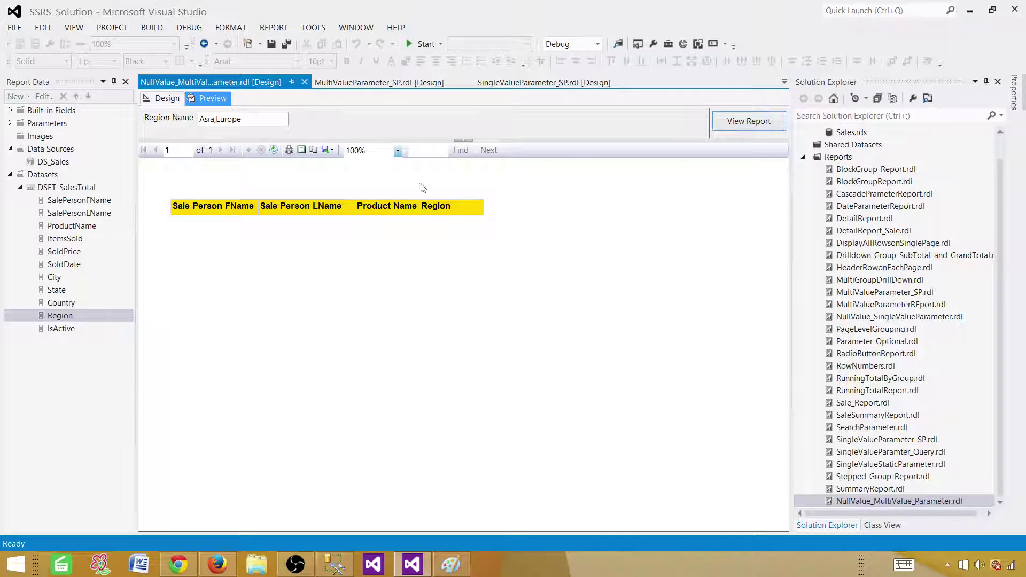
left_click_drag(255, 120, 197, 121)
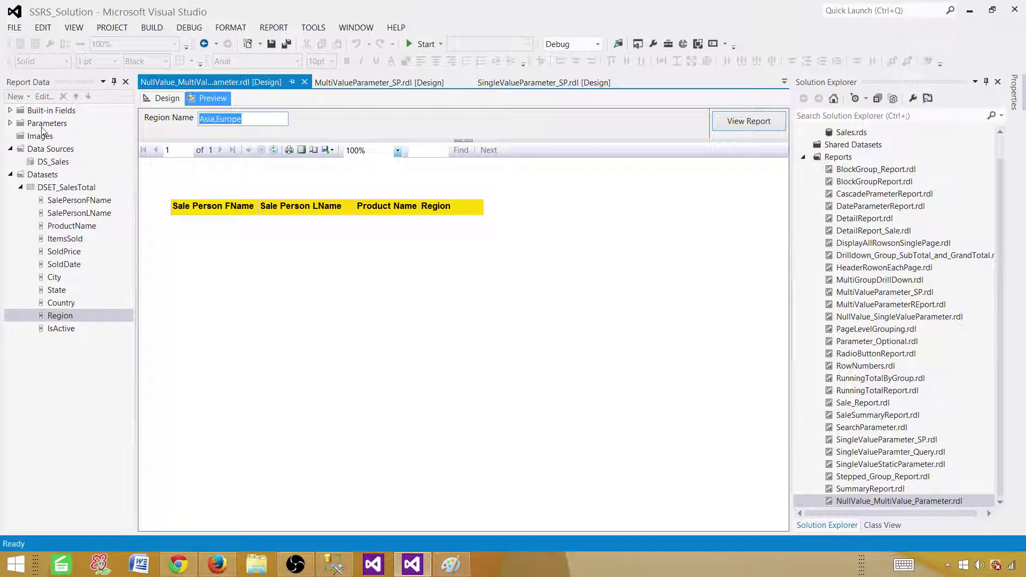
left_click(245, 118)
Return to the report design and set the RegionName parameter to allow multiple values
left_click(163, 100)
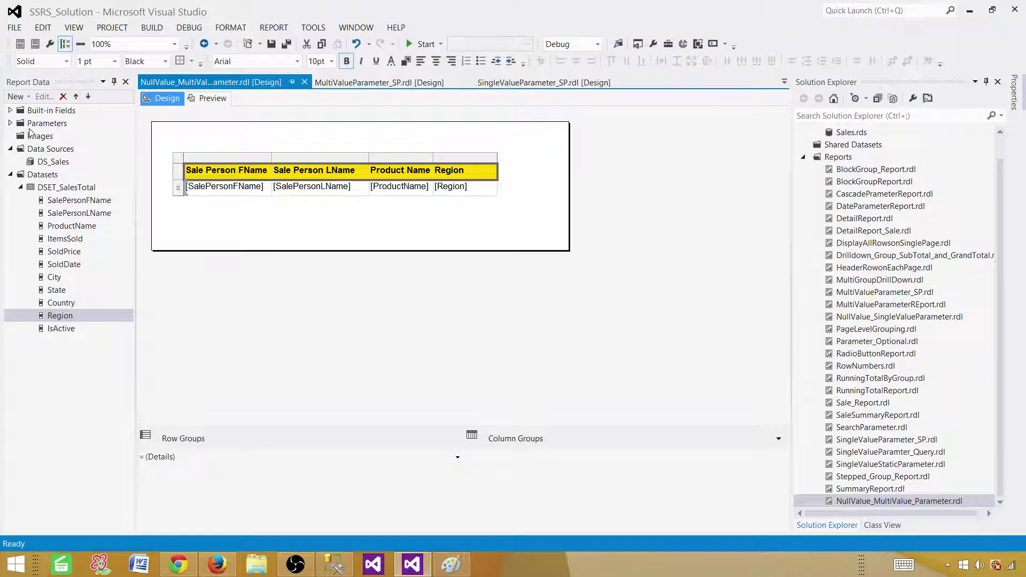
left_click(10, 123)
left_click(63, 137)
right_click(62, 136)
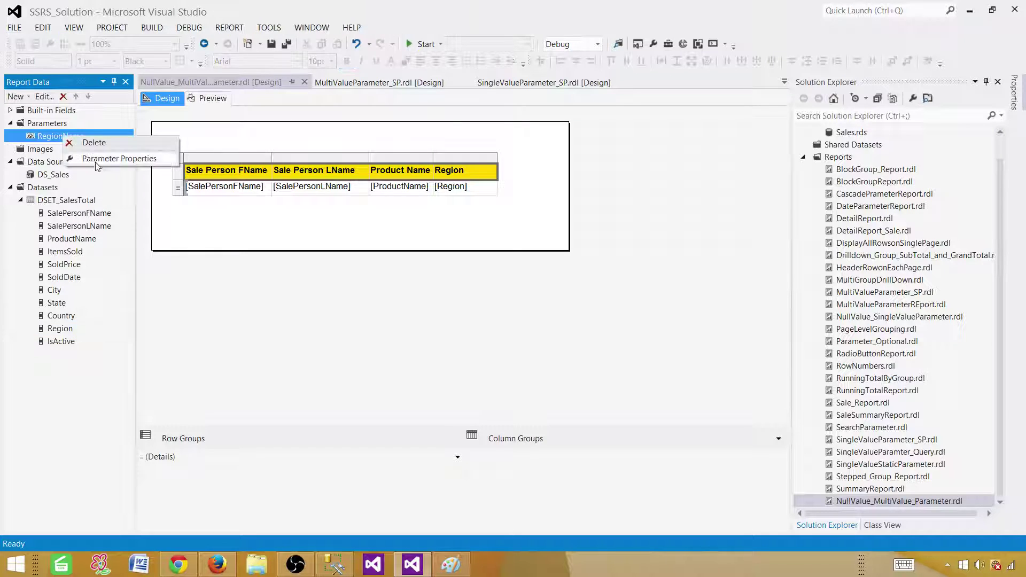
left_click(105, 157)
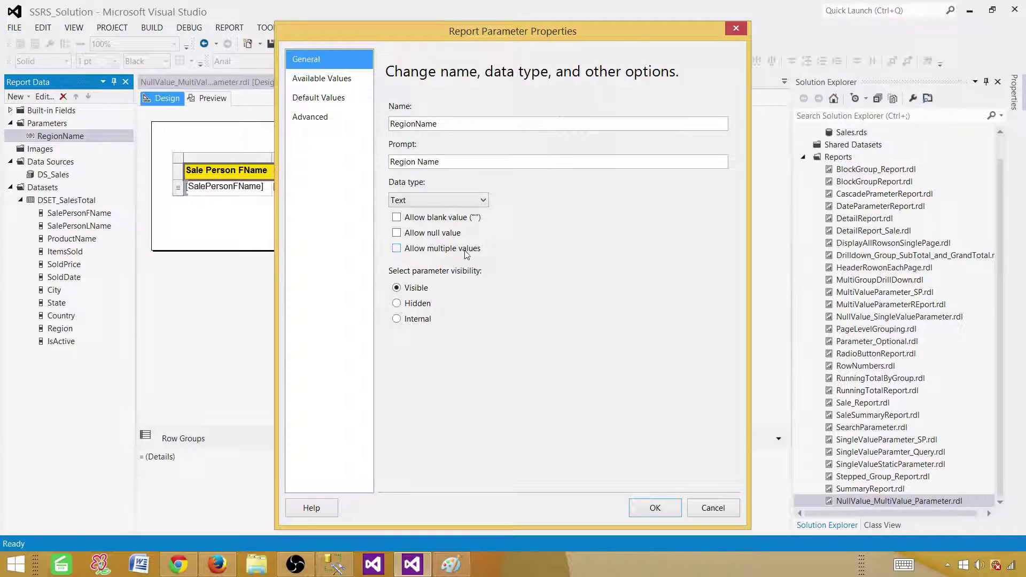
left_click(427, 249)
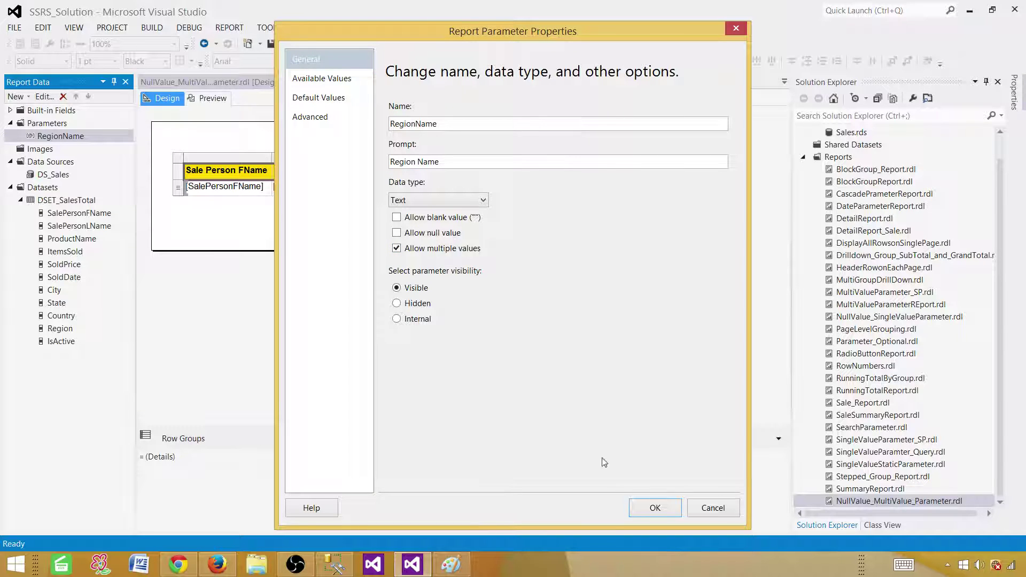
left_click(641, 505)
Preview the report with Asia and Europe entered as separate Region Name values
left_click(209, 99)
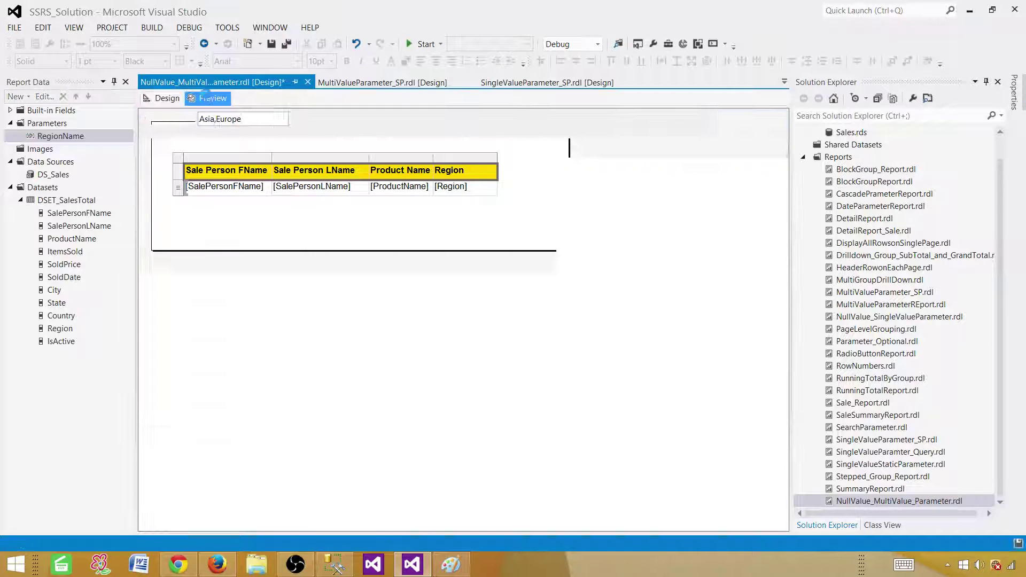
left_click(217, 122)
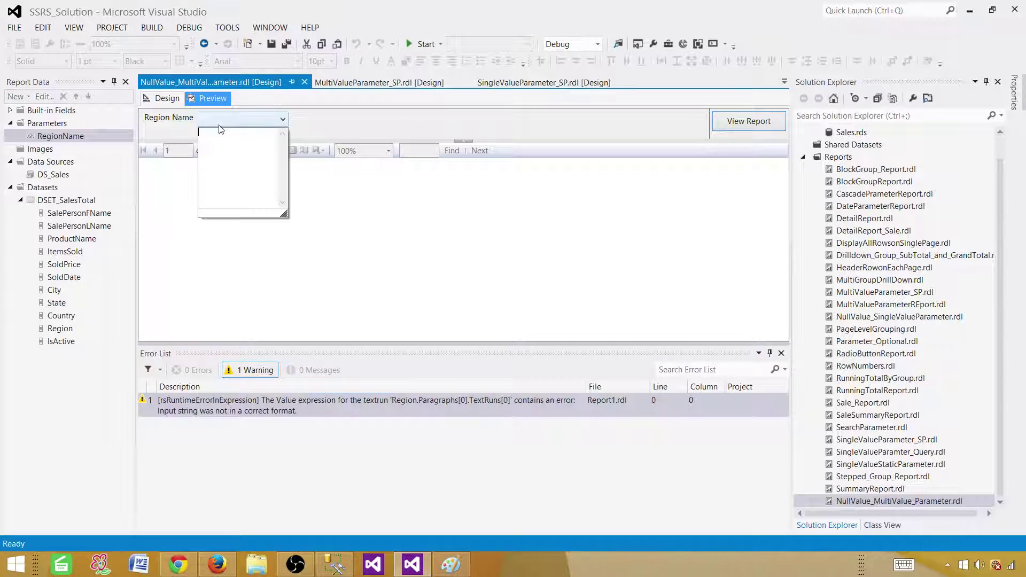
type("Asia")
left_click(717, 123)
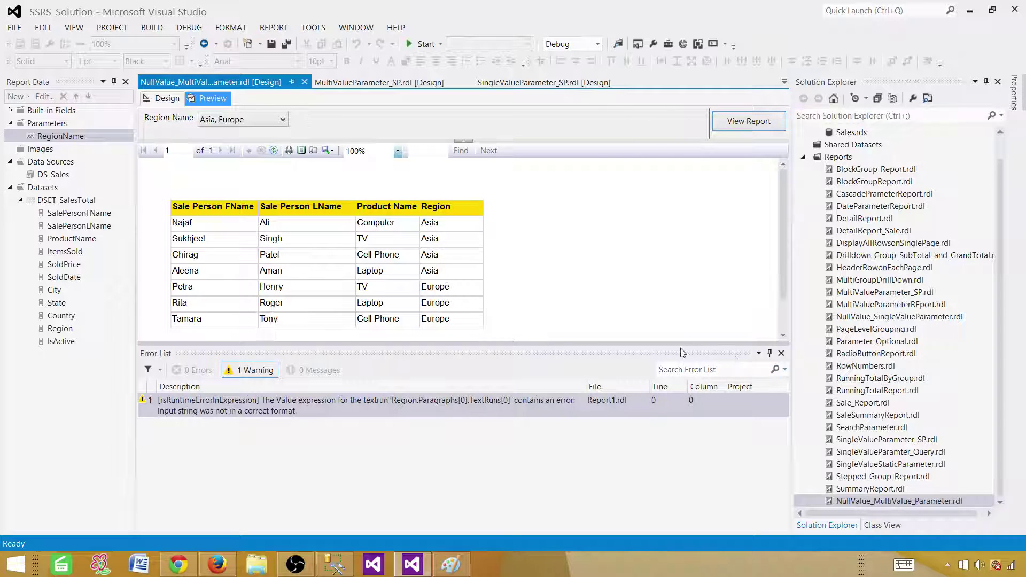
Enlarge the preview area to inspect the Region Name values and matching rows, and return to the report design
left_click_drag(682, 353, 682, 489)
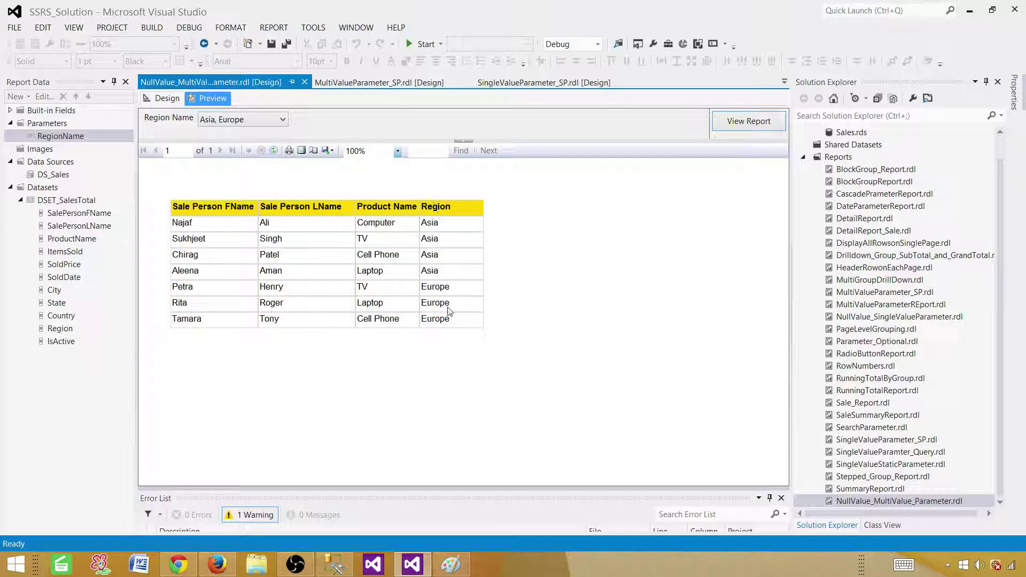
left_click(242, 122)
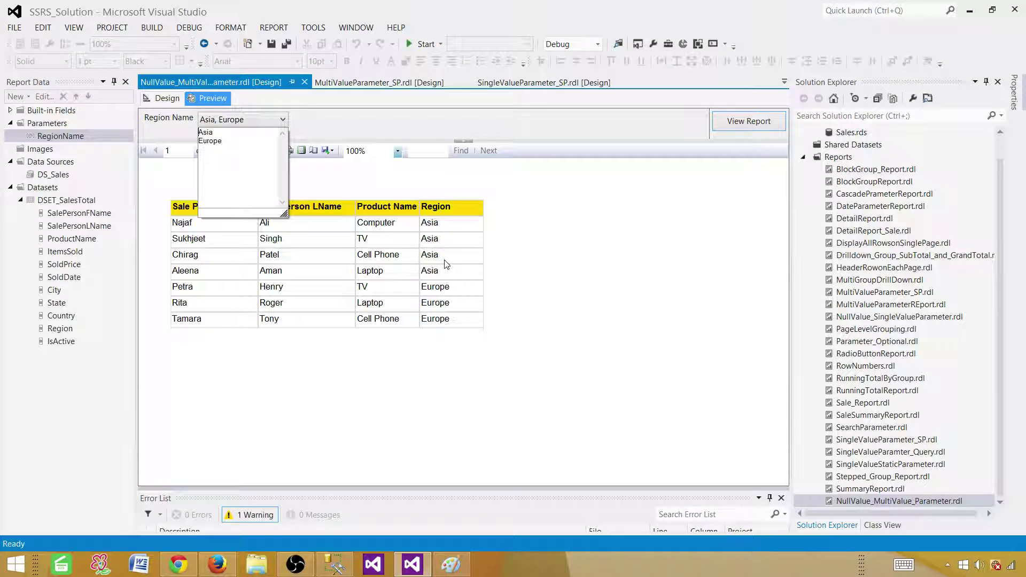
left_click(240, 142)
left_click(352, 185)
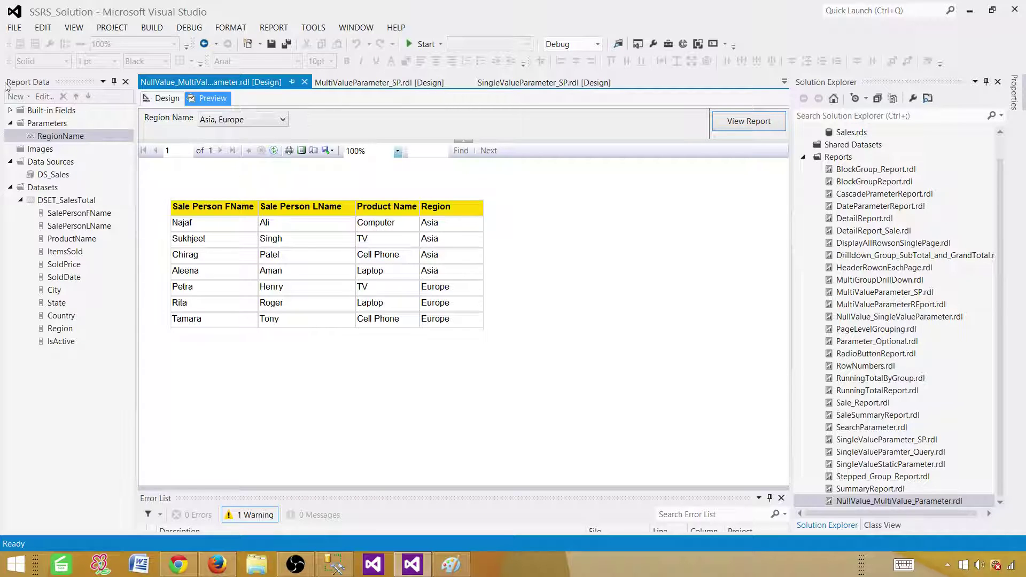
left_click(165, 99)
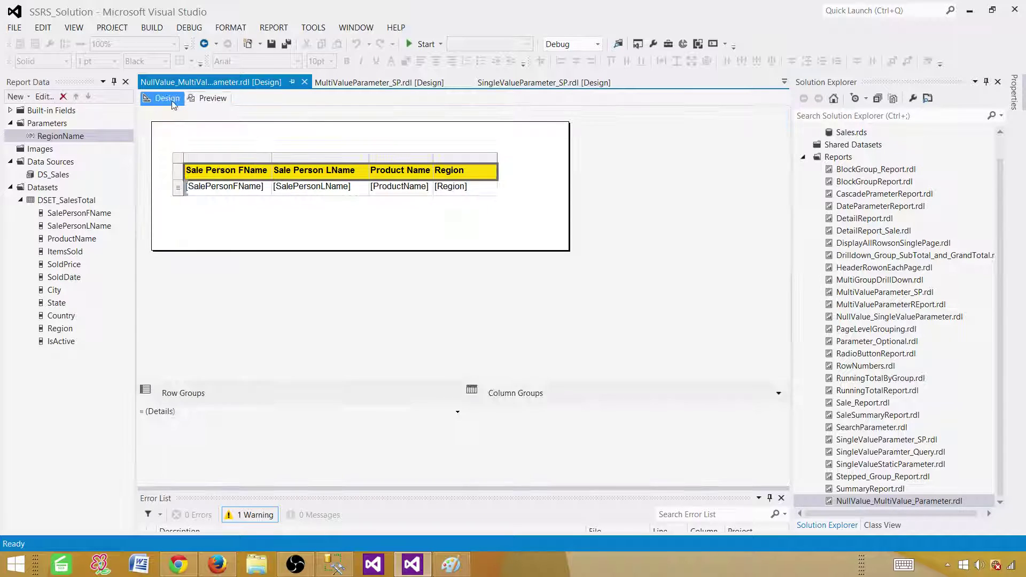
left_click(70, 138)
right_click(68, 140)
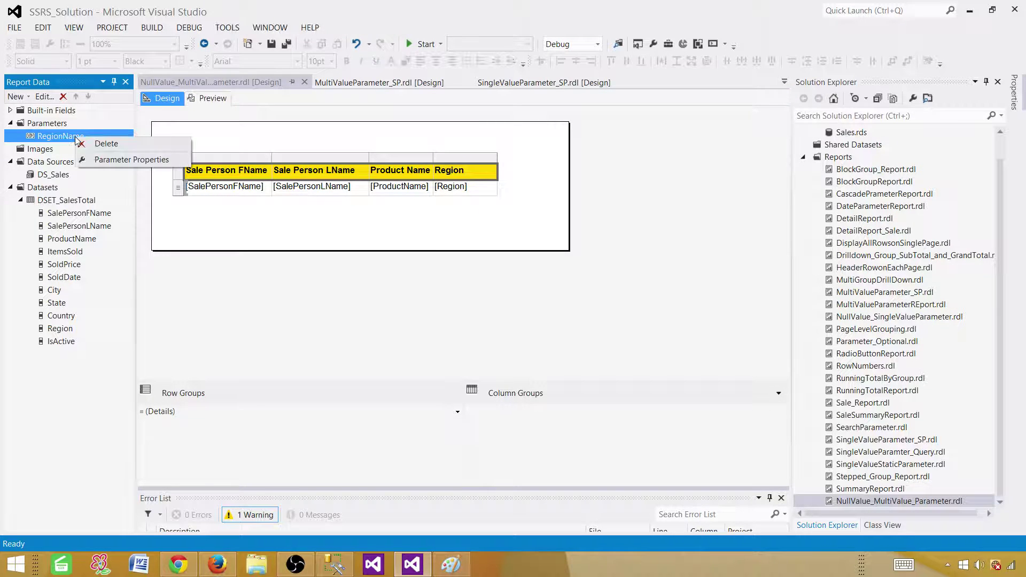
left_click(151, 103)
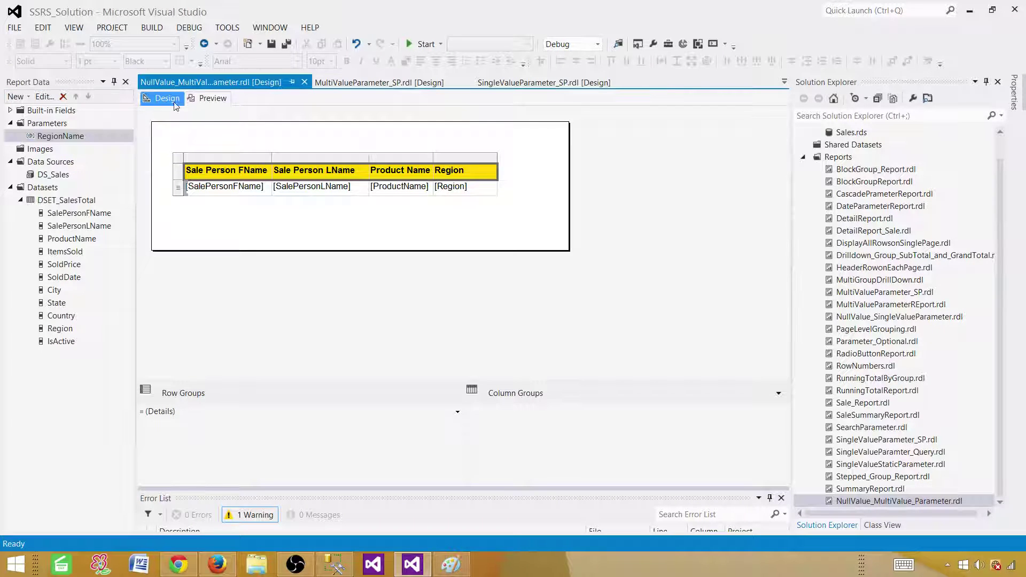
Open the report preview, check the NULL Region row of the TotalSale results in SQL Server Management Studio, and return to Visual Studio
left_click(197, 98)
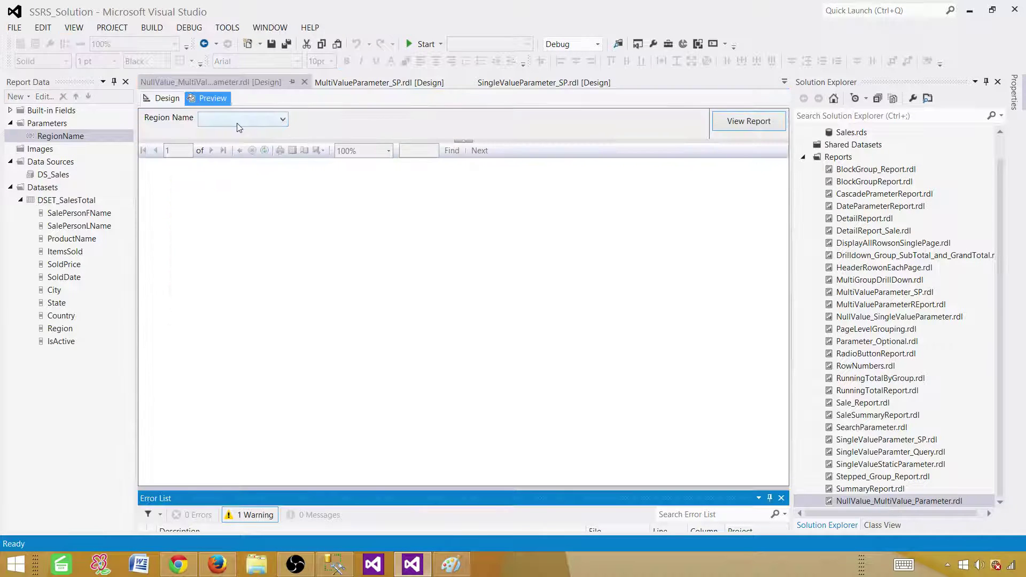
left_click(230, 119)
left_click(318, 395)
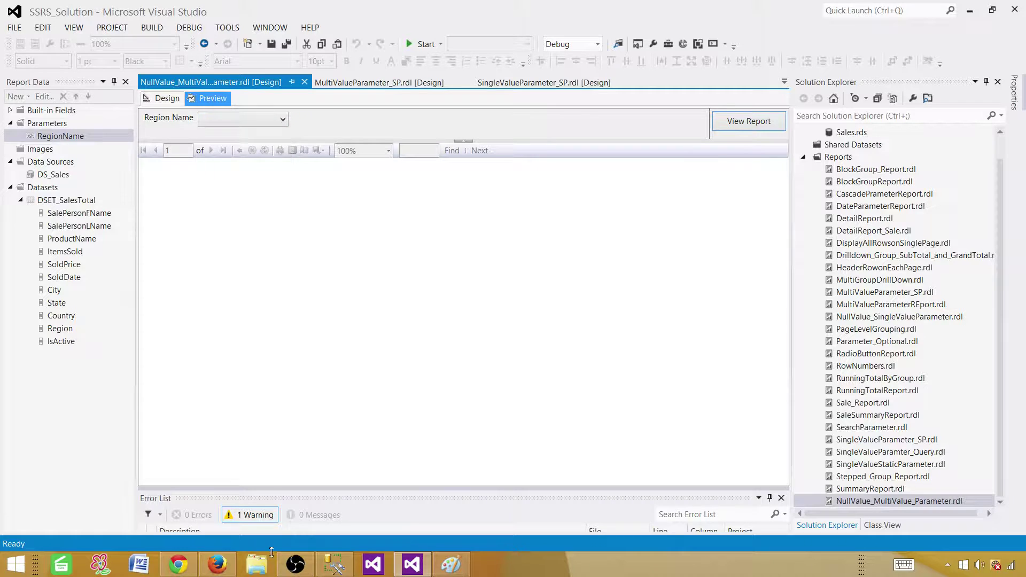
left_click(334, 564)
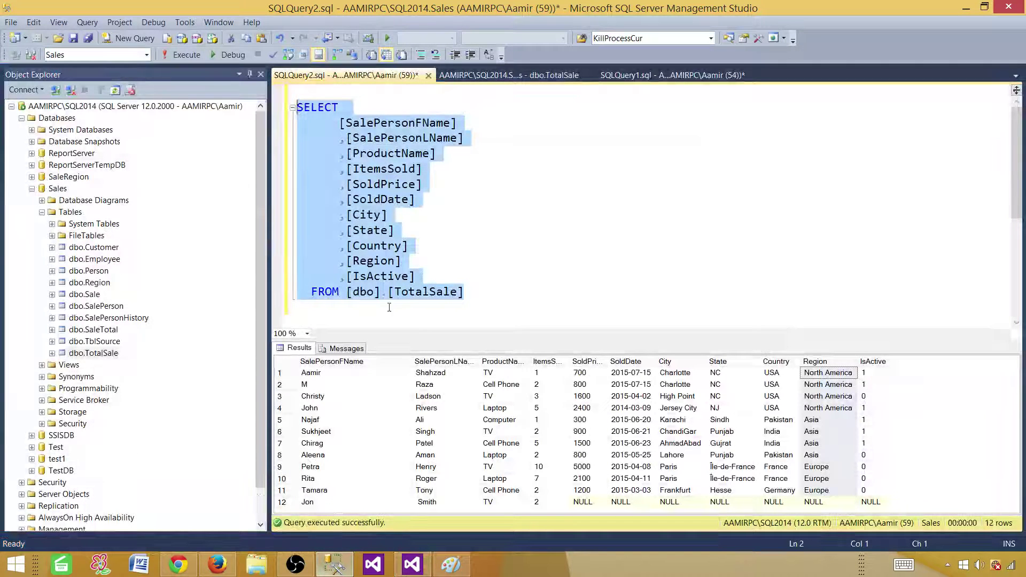
left_click(828, 502)
mouse_move(829, 493)
left_mouse_down()
mouse_move(828, 408)
mouse_move(826, 506)
left_mouse_up()
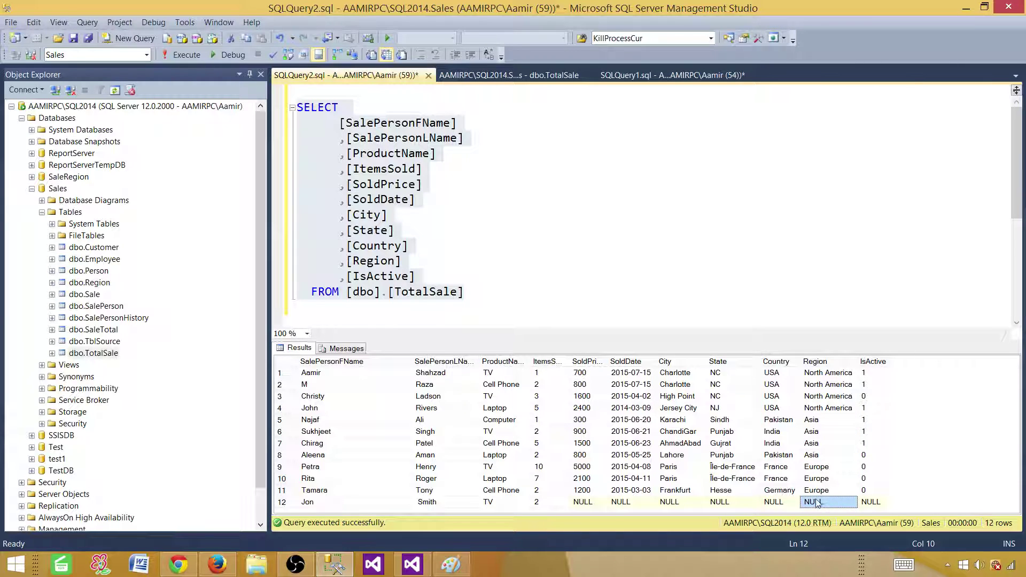
left_click(422, 564)
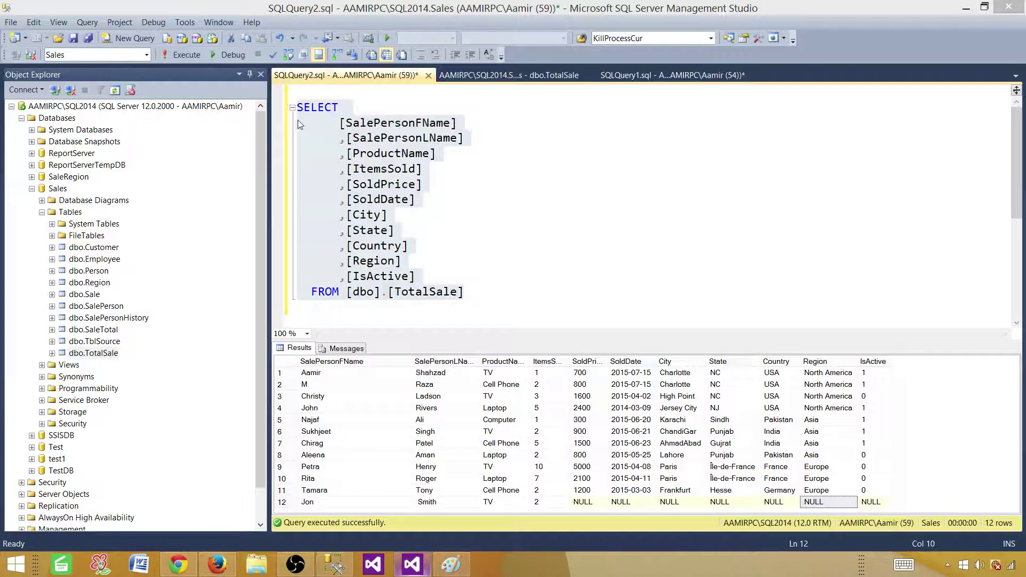
left_click(412, 563)
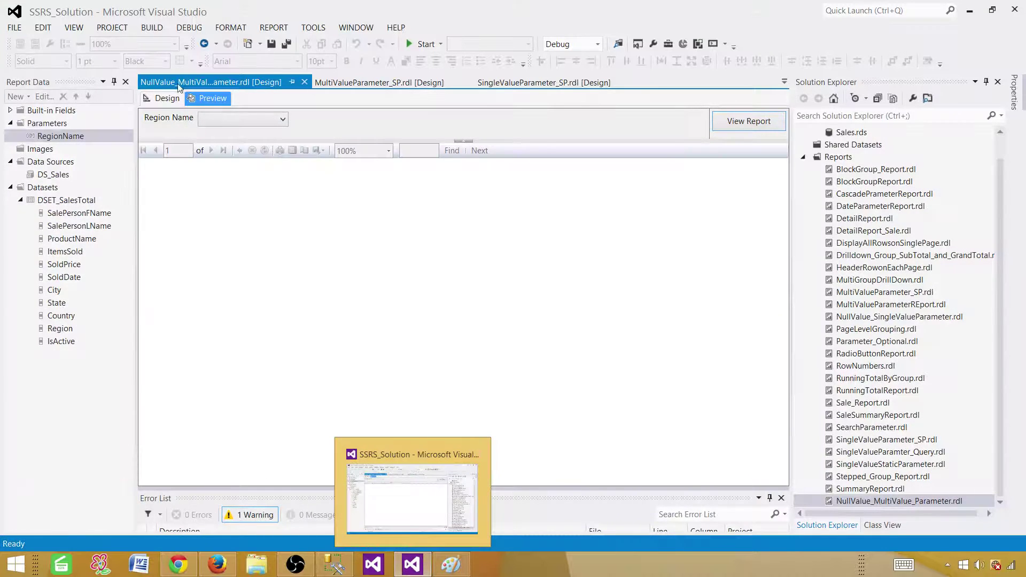
Preview the report with Null entered as the Region Name value and inspect the entered value
left_click(219, 119)
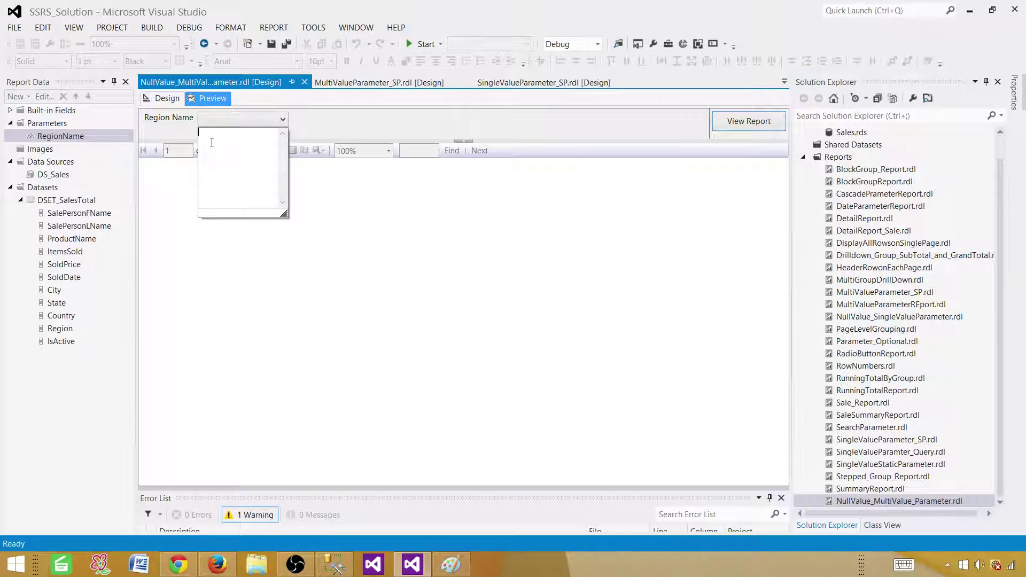
left_click(205, 132)
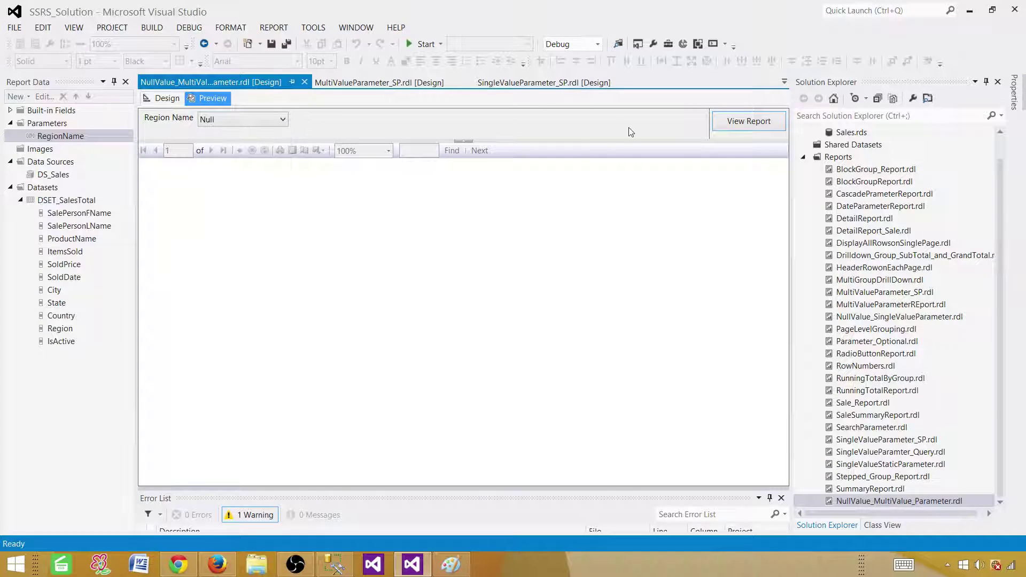
left_click(756, 121)
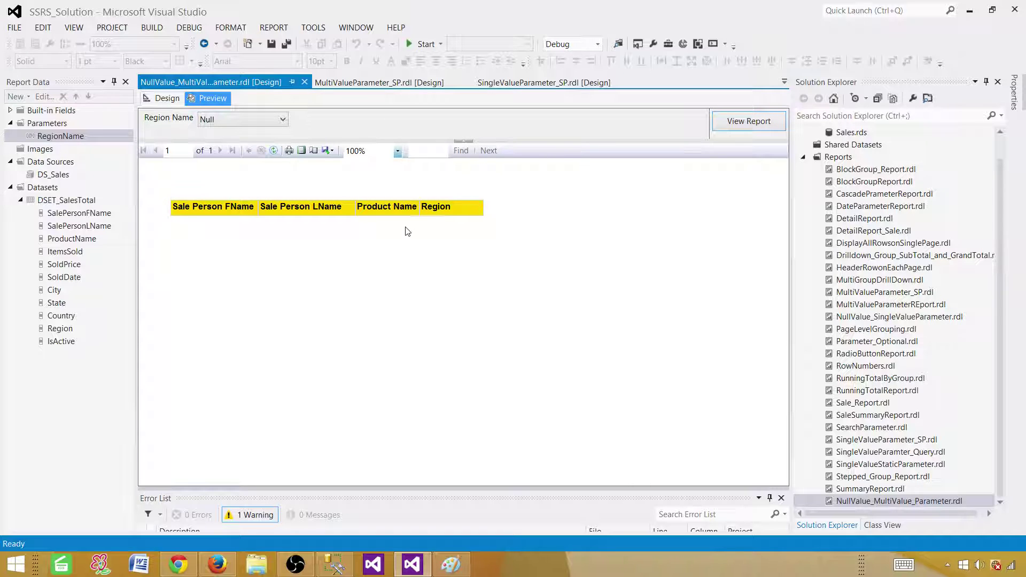
left_click(217, 119)
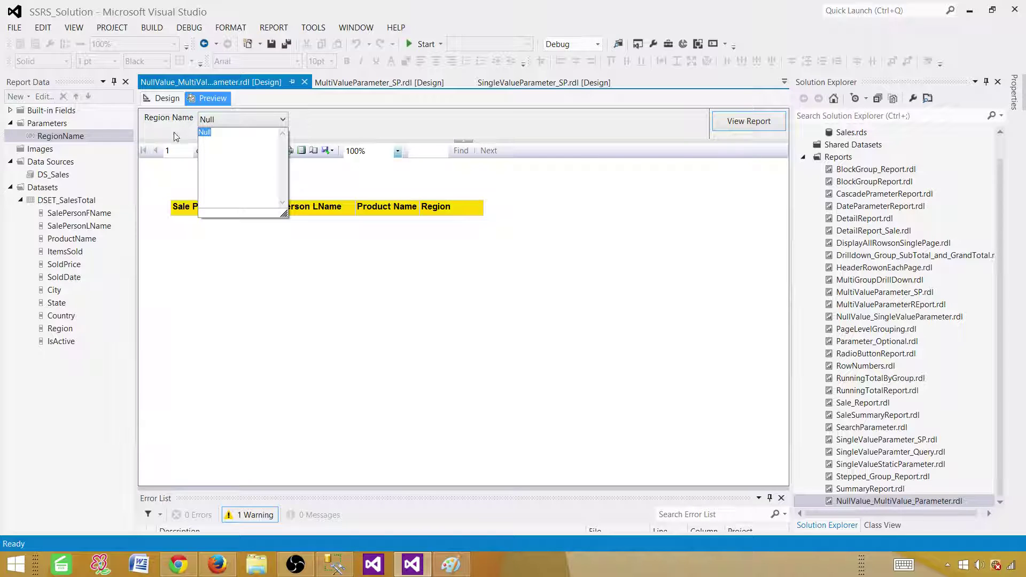
mouse_move(338, 567)
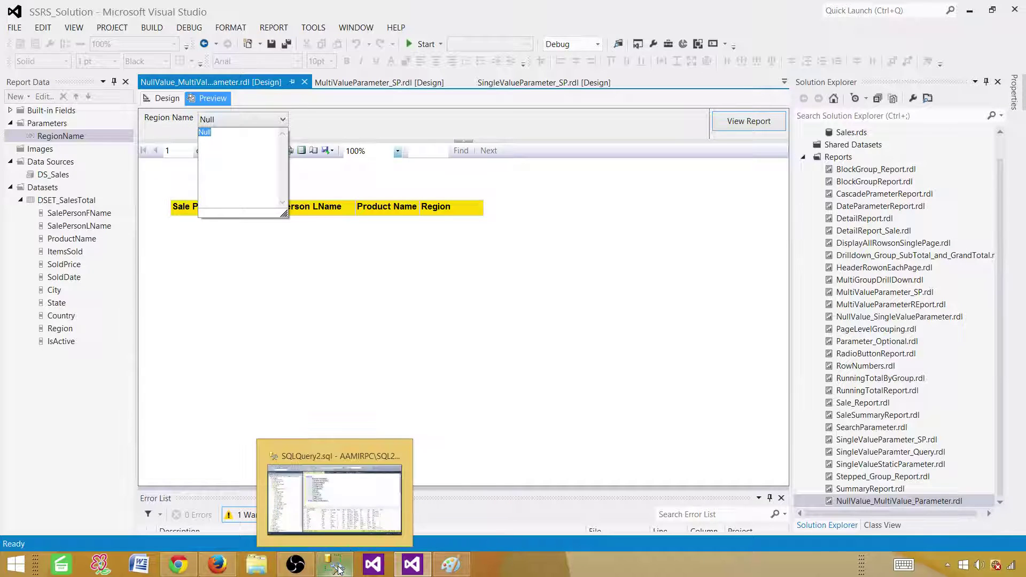
left_click(248, 294)
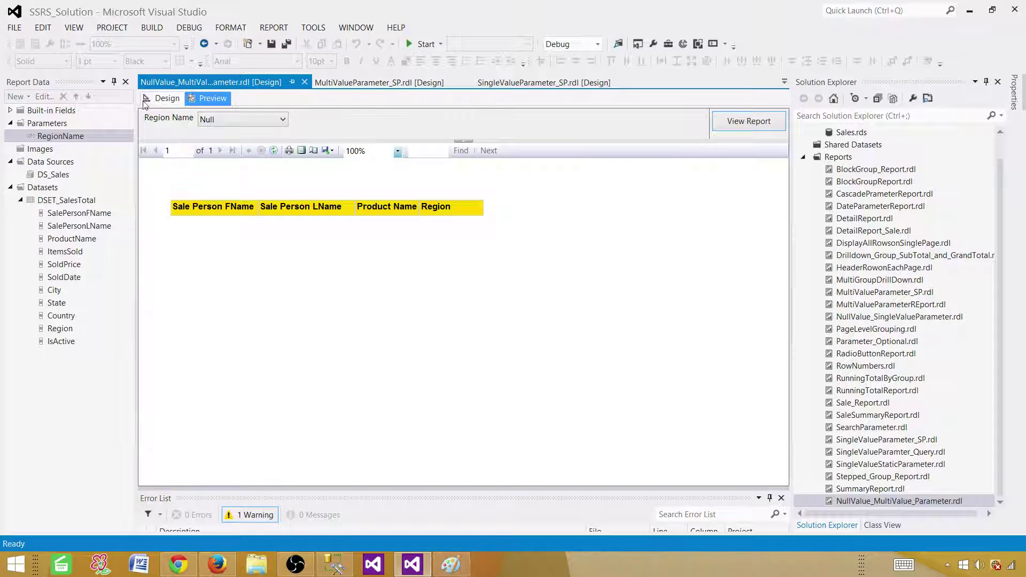
Return to the report design and try to allow null values for the multi-value RegionName parameter
left_click(162, 98)
right_click(81, 138)
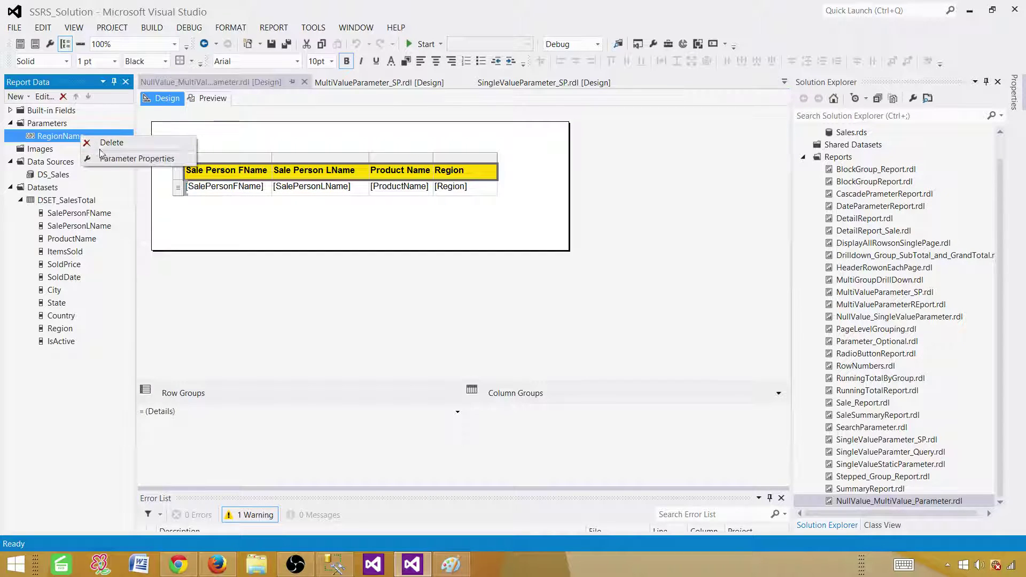
left_click(107, 158)
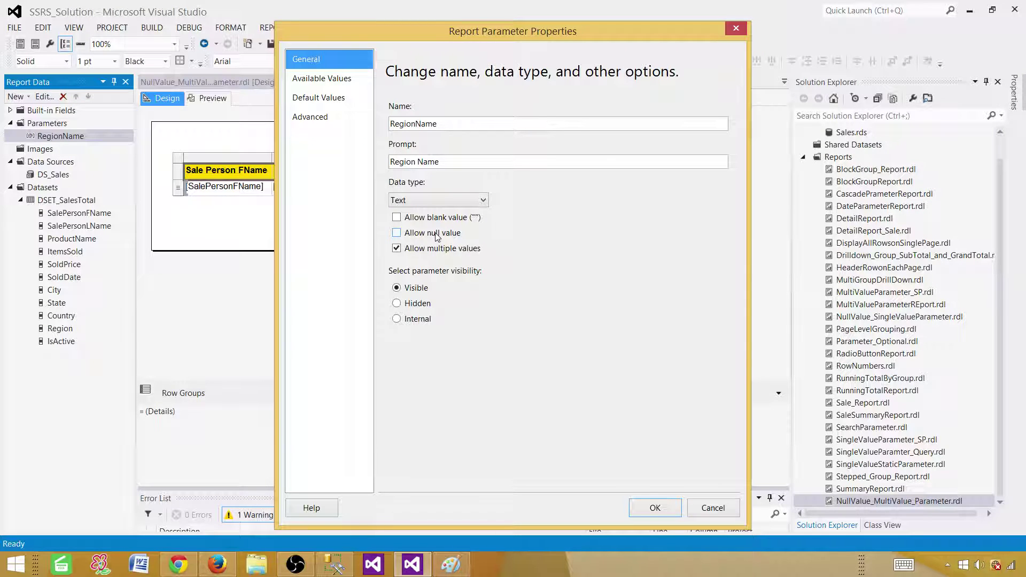
left_click(400, 236)
left_click(636, 513)
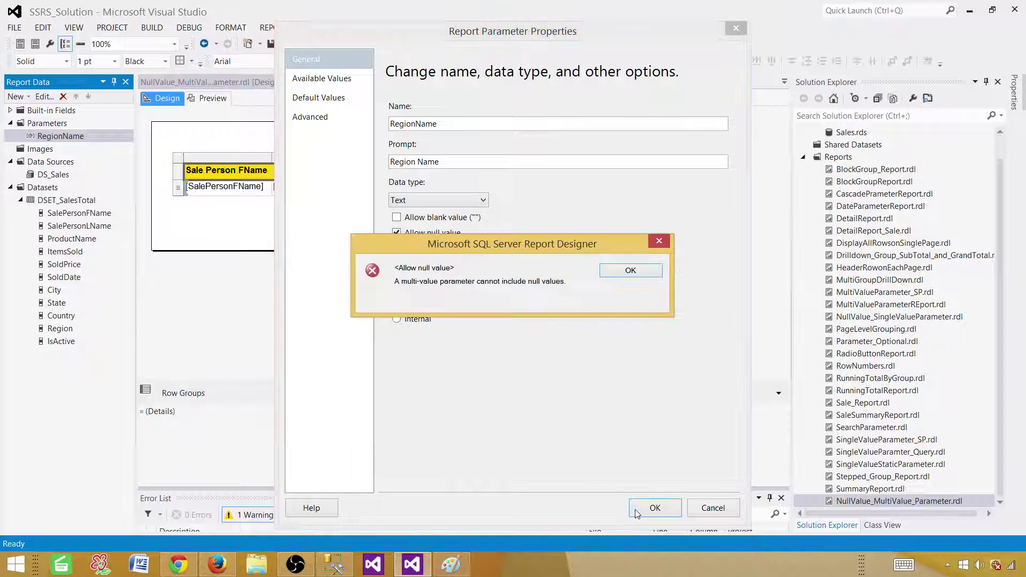
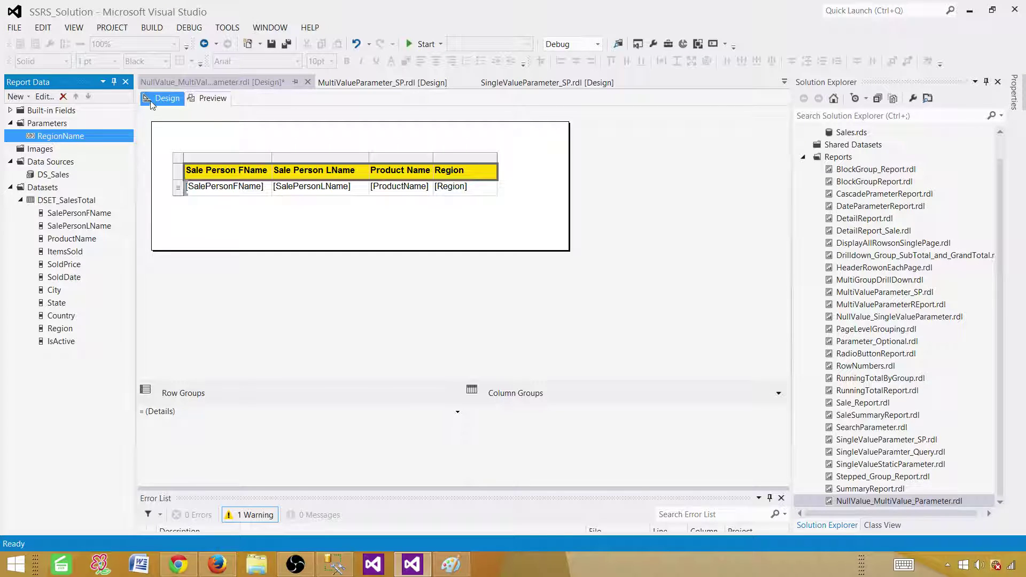
Add a new dataset named DRegion that is embedded in the report
left_click(53, 188)
double_click(51, 187)
right_click(52, 188)
left_click(75, 194)
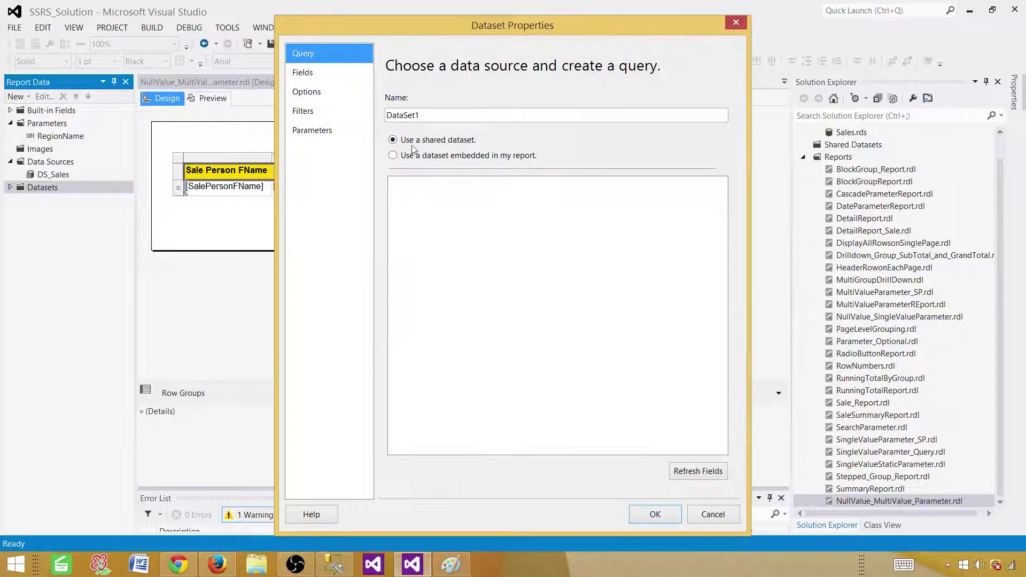
left_click(353, 115)
type("DRegion")
left_click(397, 155)
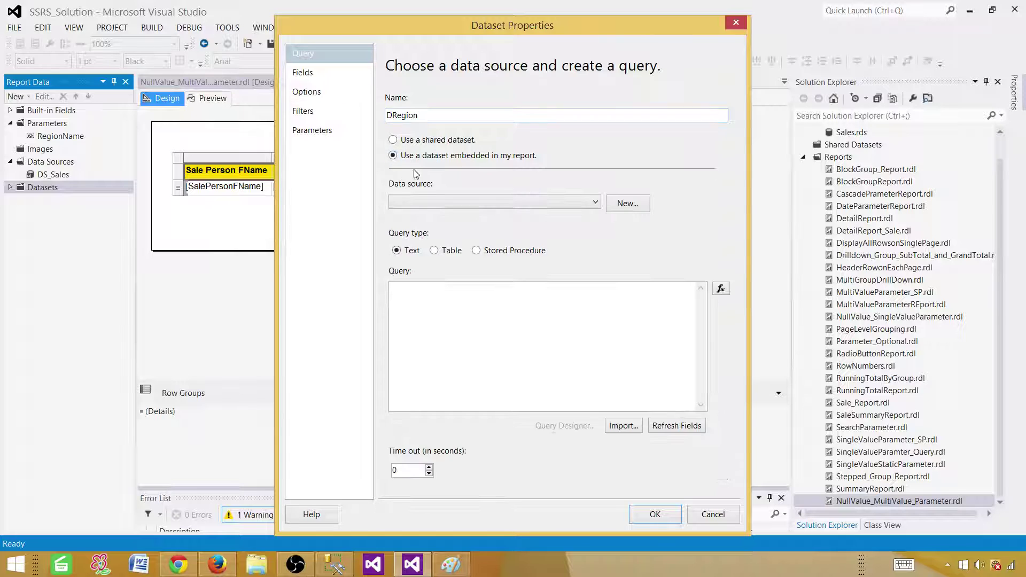
Set the dataset's data source to DS_Sales and its query to "Select distinct Region from dbo.TotalSale"
left_click(413, 203)
left_click(419, 217)
left_click(450, 294)
type("Select dis")
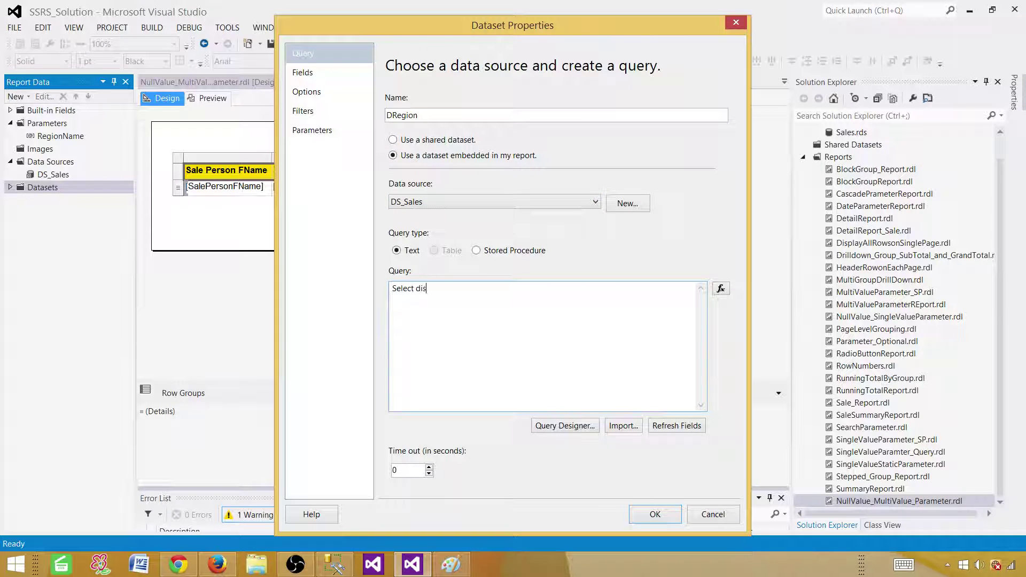
type("tinct Region from dbo.Sal")
key("BackSpace")
key("BackSpace")
type("TotalSale")
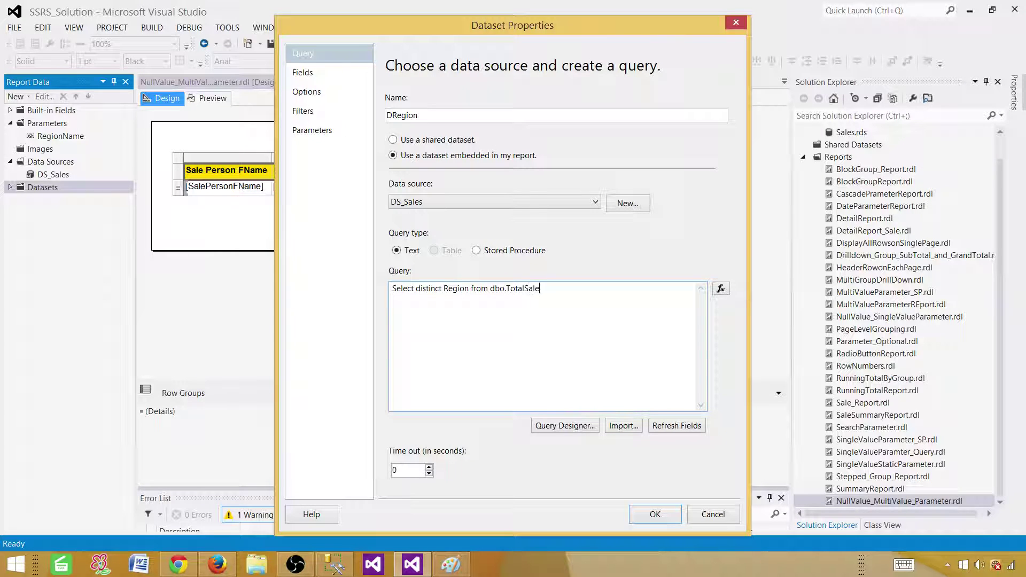
left_click(340, 568)
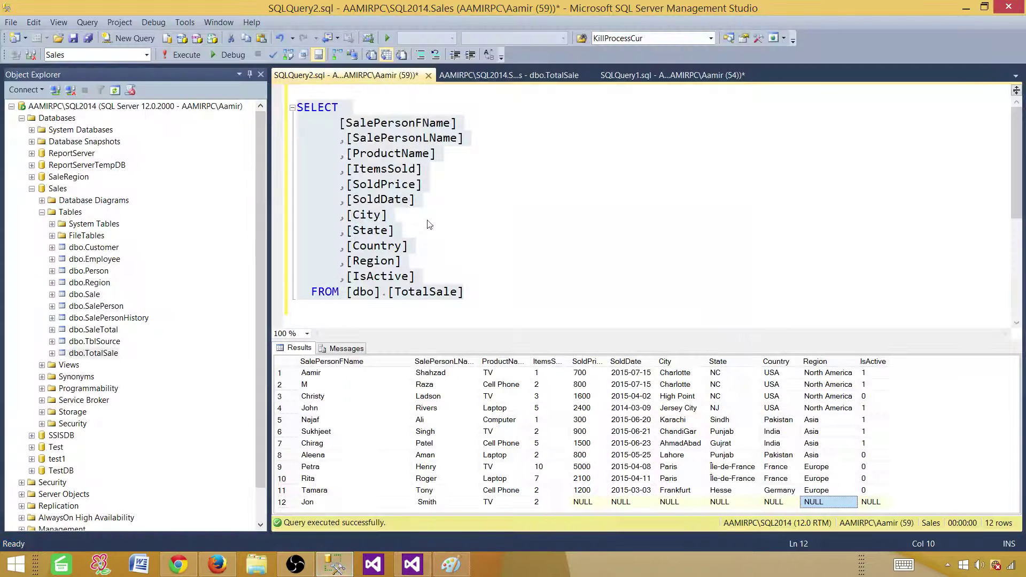
left_click(463, 298)
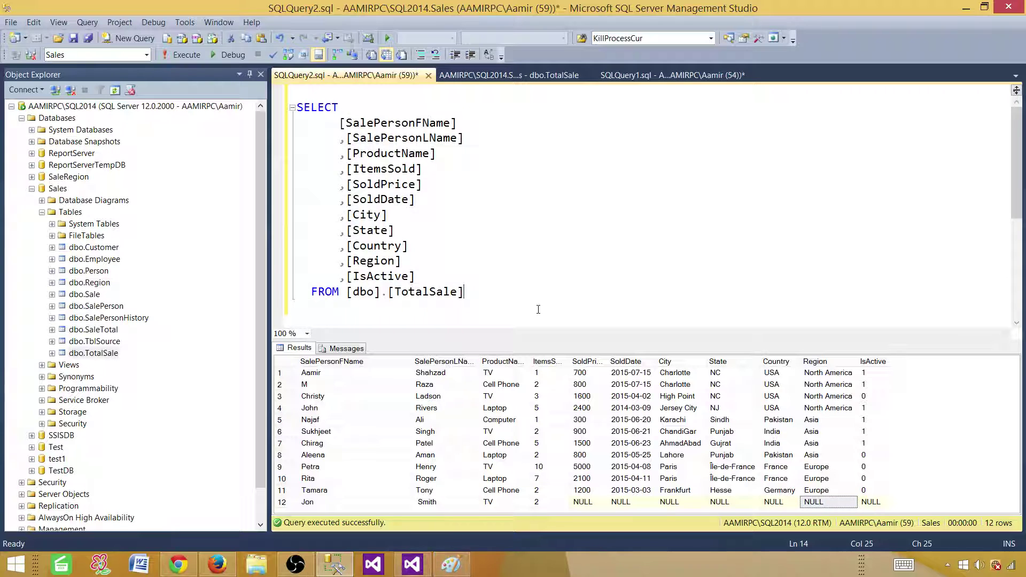
left_click_drag(464, 292, 297, 107)
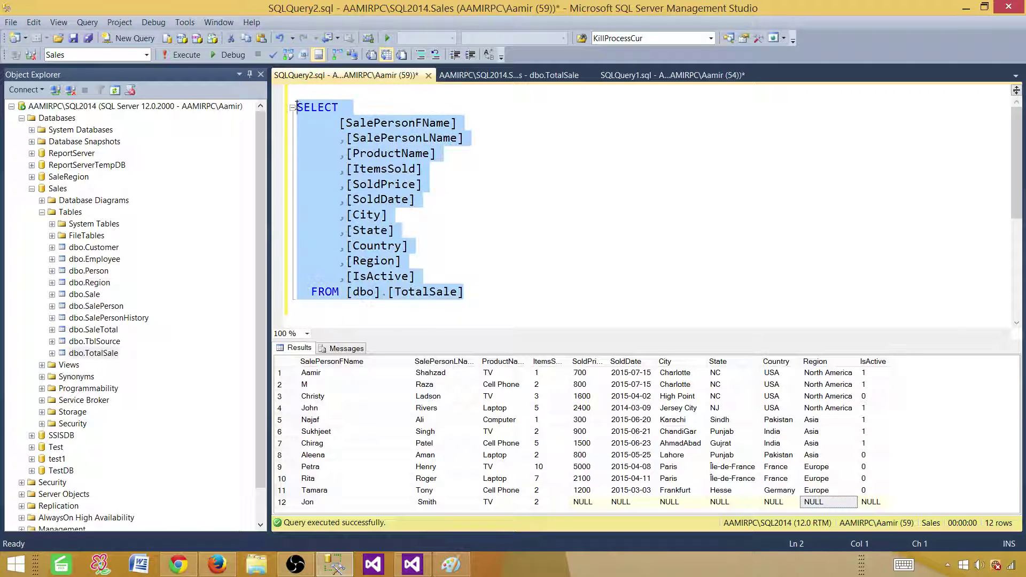
left_click(412, 564)
Copy the dataset's distinct Region query into SQL Server Management Studio below the existing SELECT and run it to inspect the regions
left_click_drag(573, 301, 391, 291)
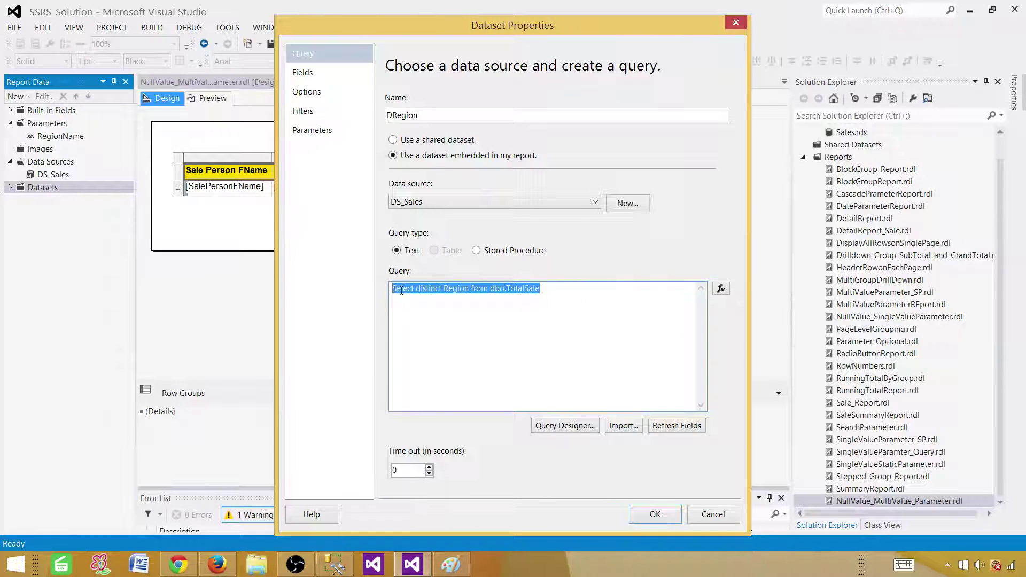
right_click(417, 291)
left_click(278, 326)
left_click(334, 564)
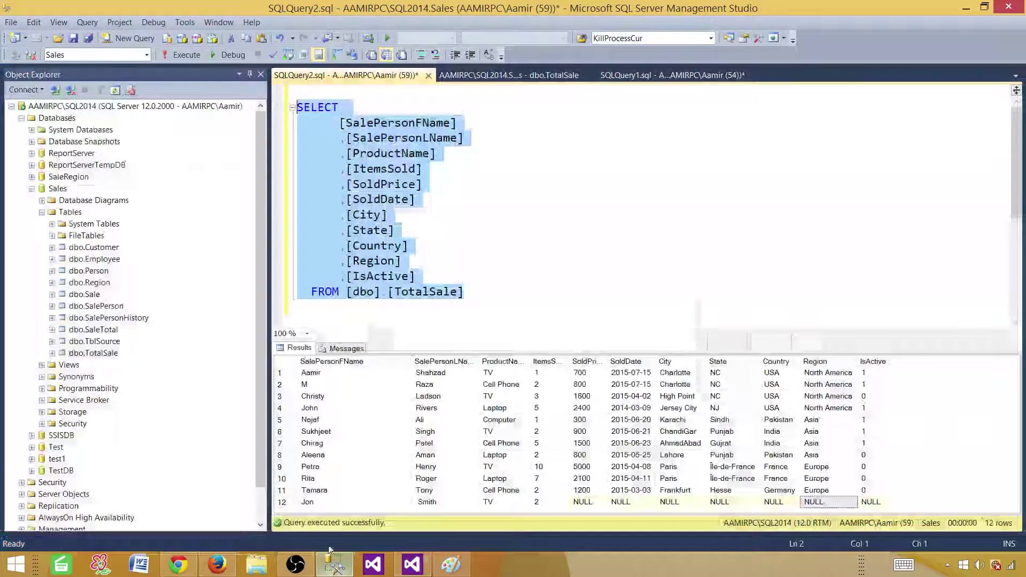
left_click(500, 302)
key("Return")
key("ctrl+v")
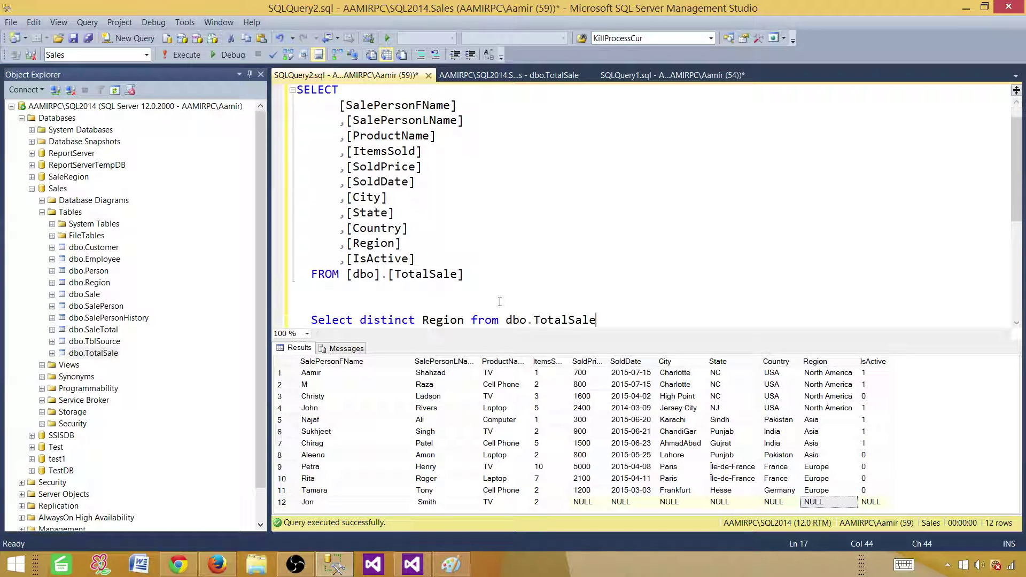
key("shift+Up")
key("F5")
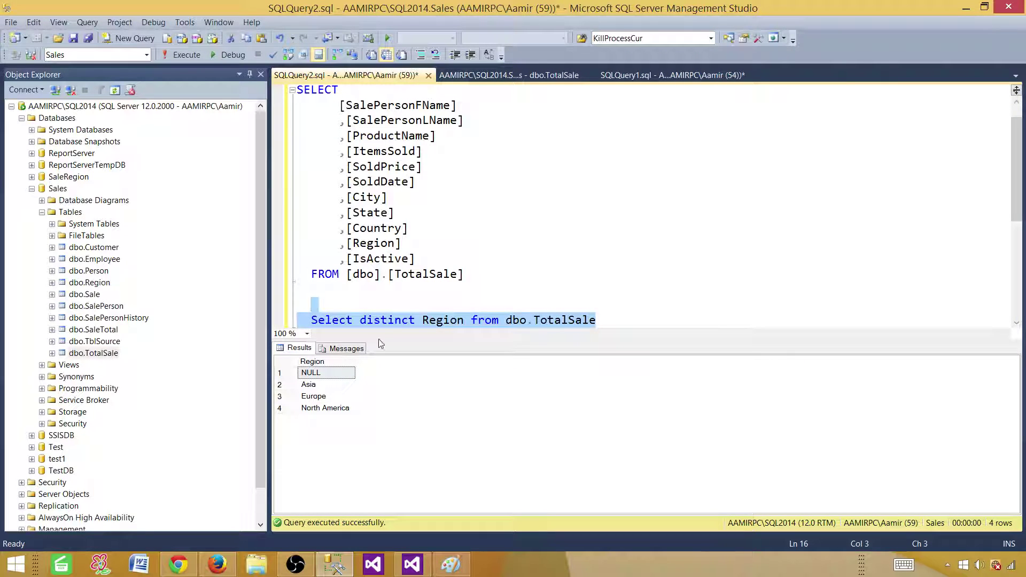
left_click(322, 385)
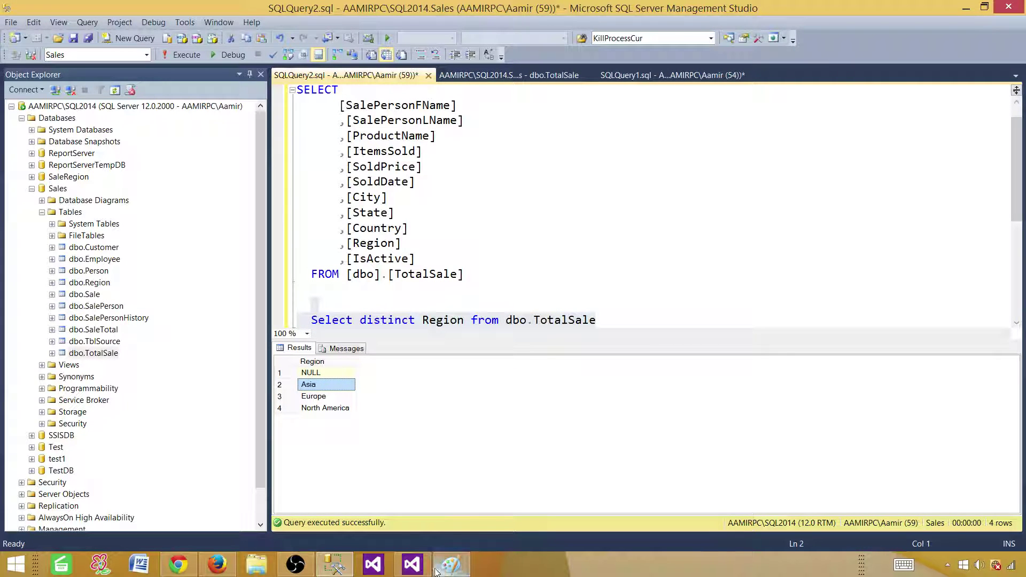
Return to Visual Studio and save the DRegion dataset with its distinct Region query
left_click(414, 564)
left_click(541, 292)
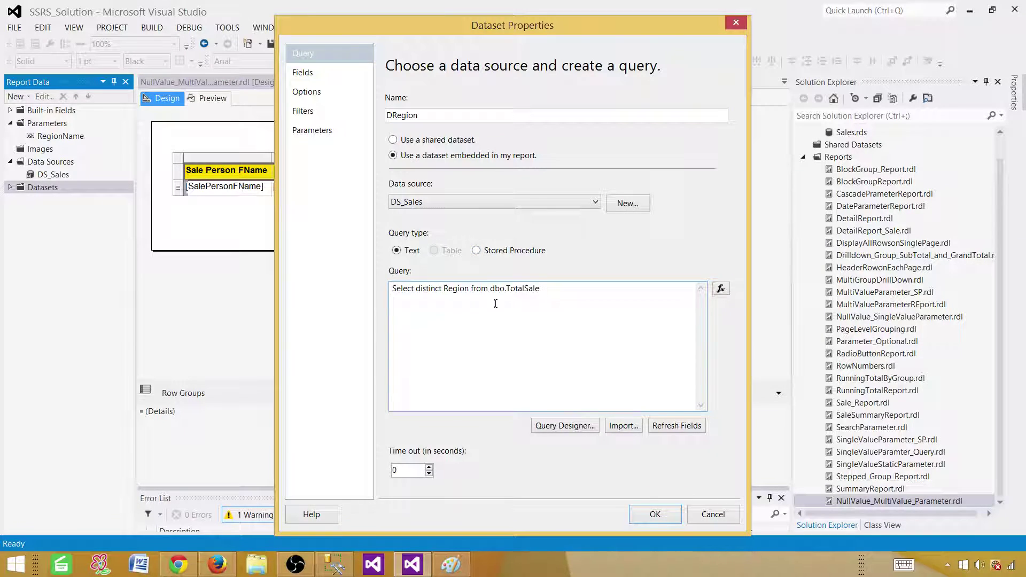
left_click(655, 514)
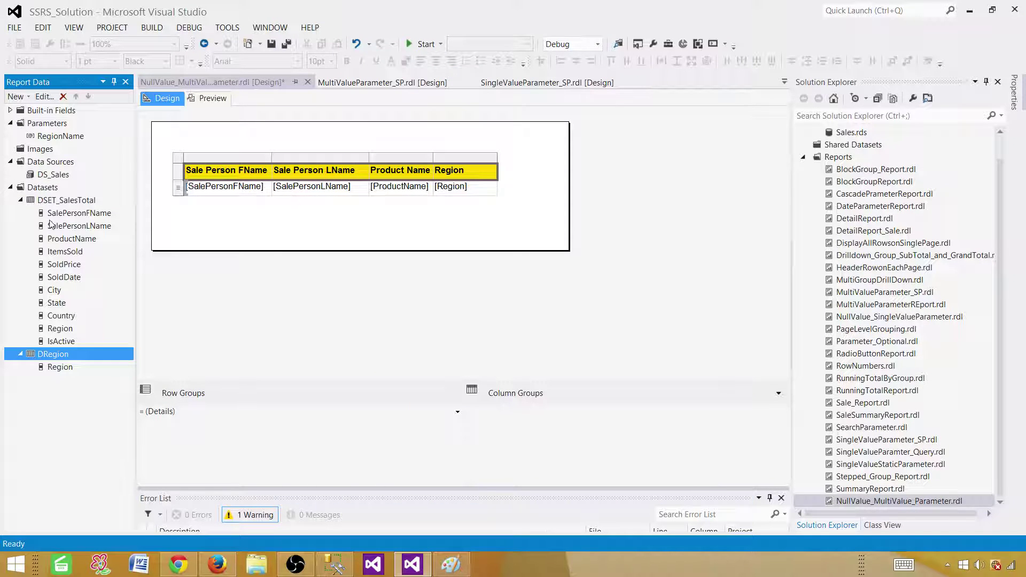
Set the RegionName parameter's available values to come from a query
left_click(53, 138)
right_click(63, 136)
left_click(102, 163)
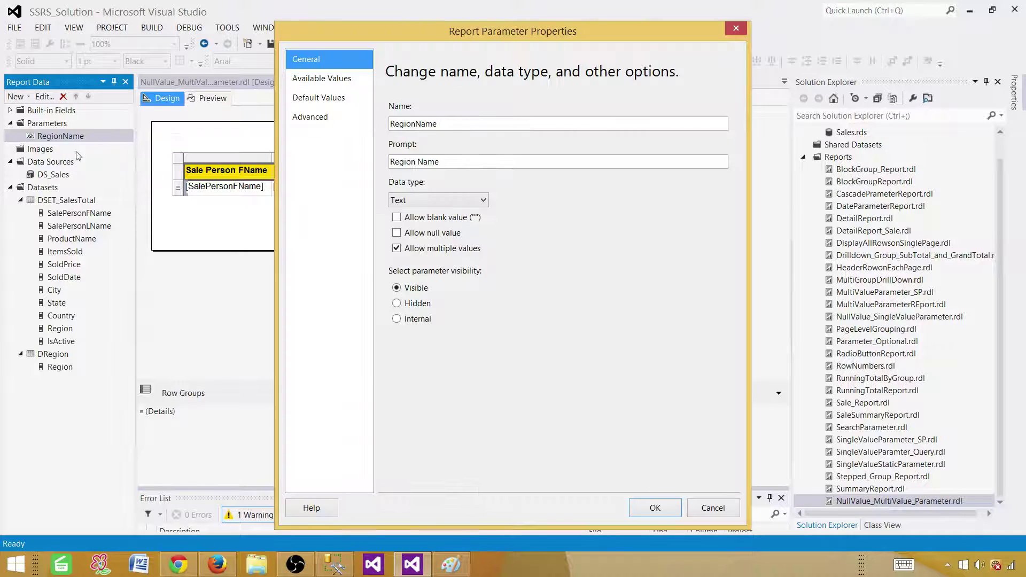
left_click(341, 80)
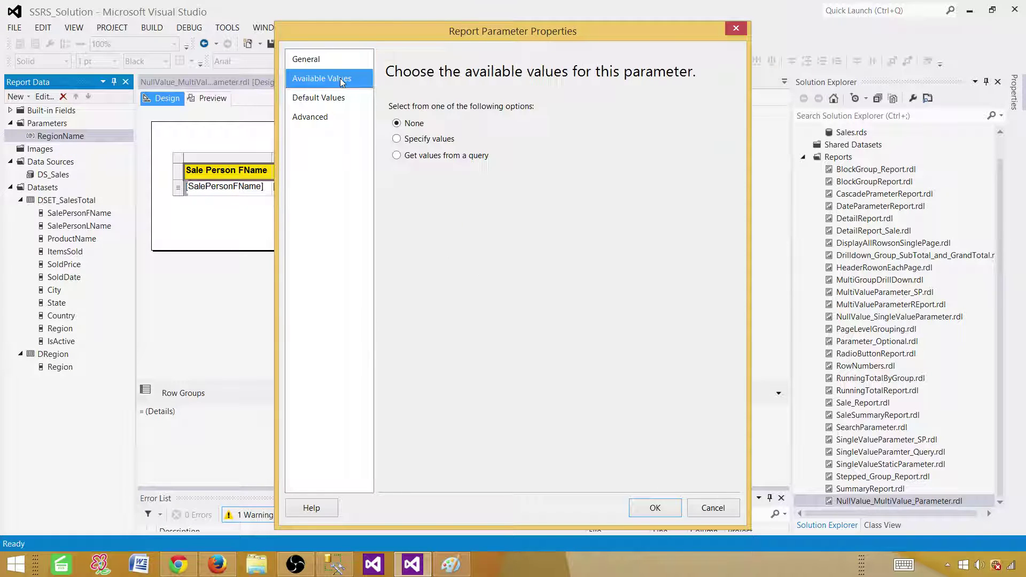
left_click(420, 156)
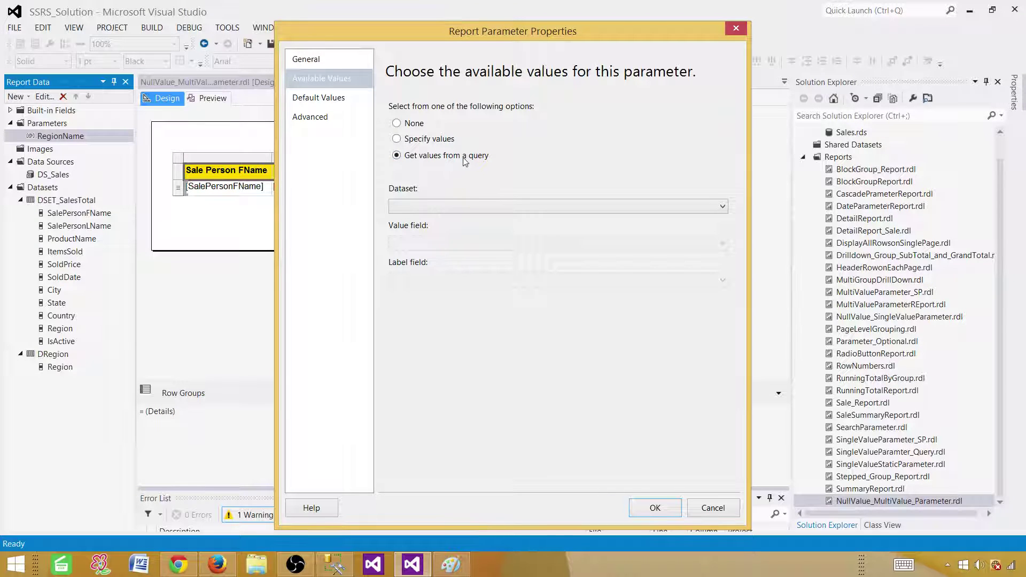
Use the DRegion dataset for the available values, with Region as both value field and label field, and save the parameter
left_click(430, 209)
left_click(423, 230)
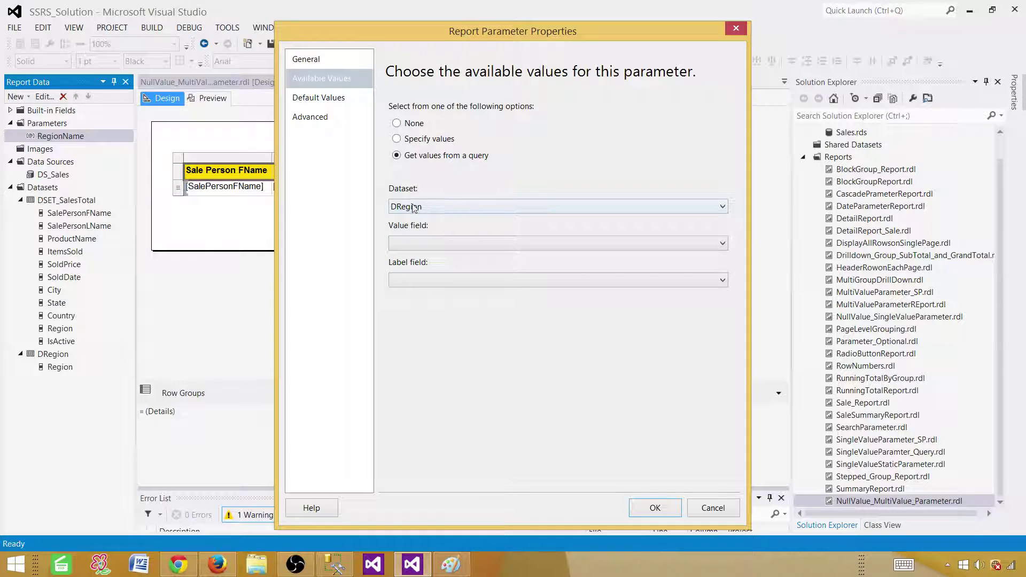
left_click(428, 244)
left_click(416, 254)
left_click(439, 280)
left_click(442, 292)
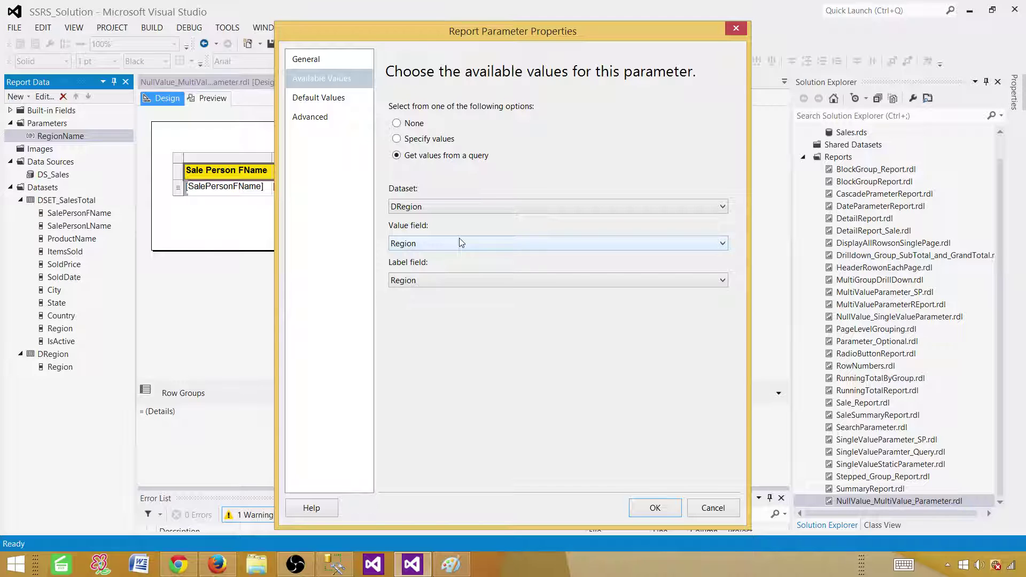
left_click(654, 509)
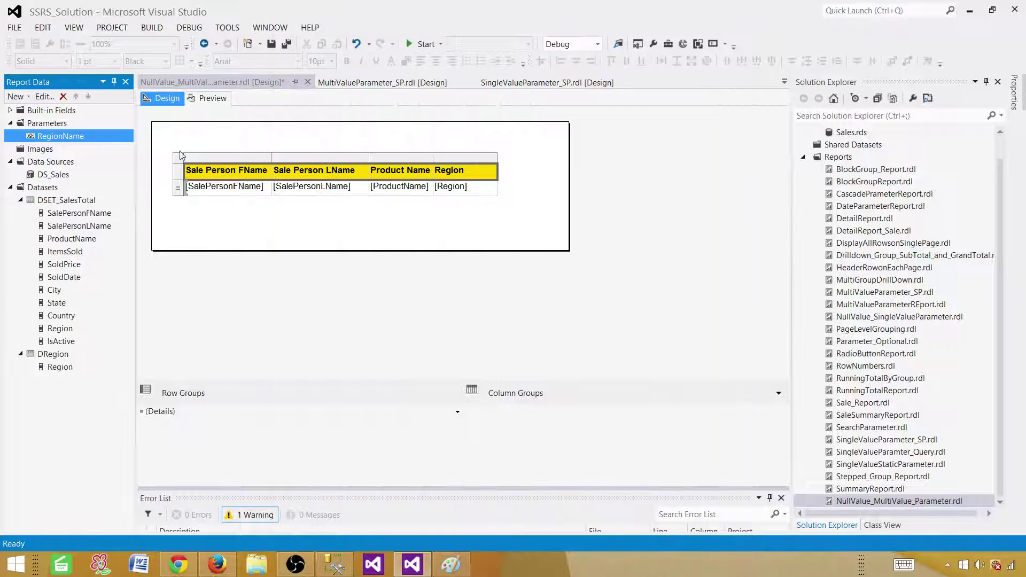
Preview the report and choose Asia, Europe and North America for the Region Name parameter
left_click(206, 98)
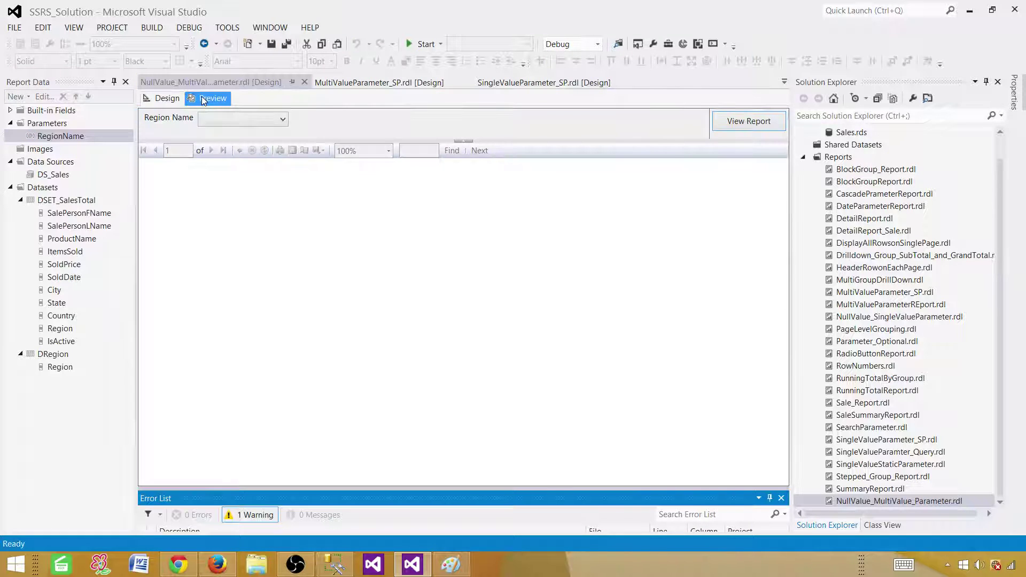
left_click(208, 118)
left_click(212, 145)
left_click(211, 157)
left_click(209, 169)
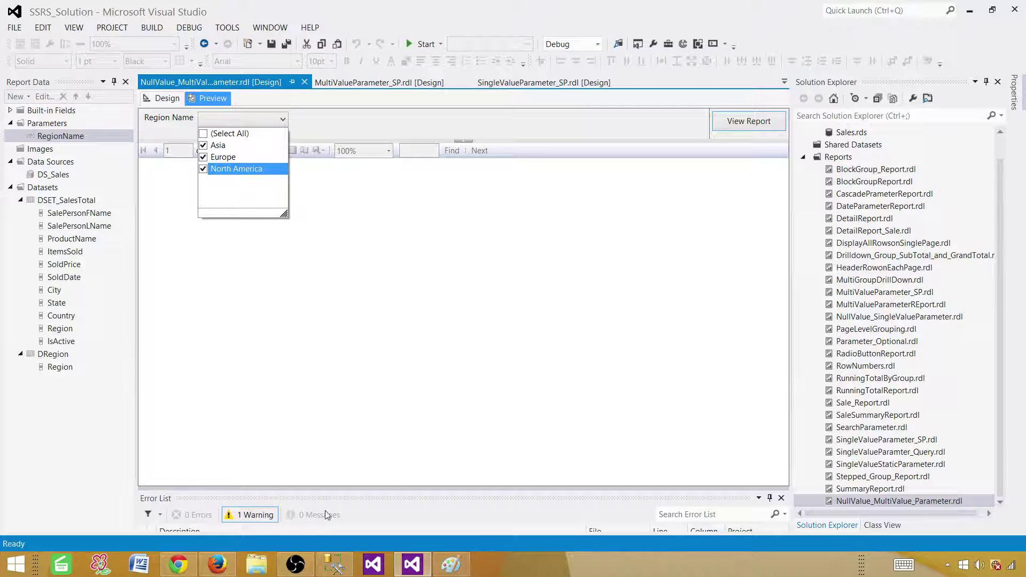
Switch to SQL Server Management Studio and rerun only the distinct Region query to check for a NULL region
left_click(335, 564)
left_click(495, 320)
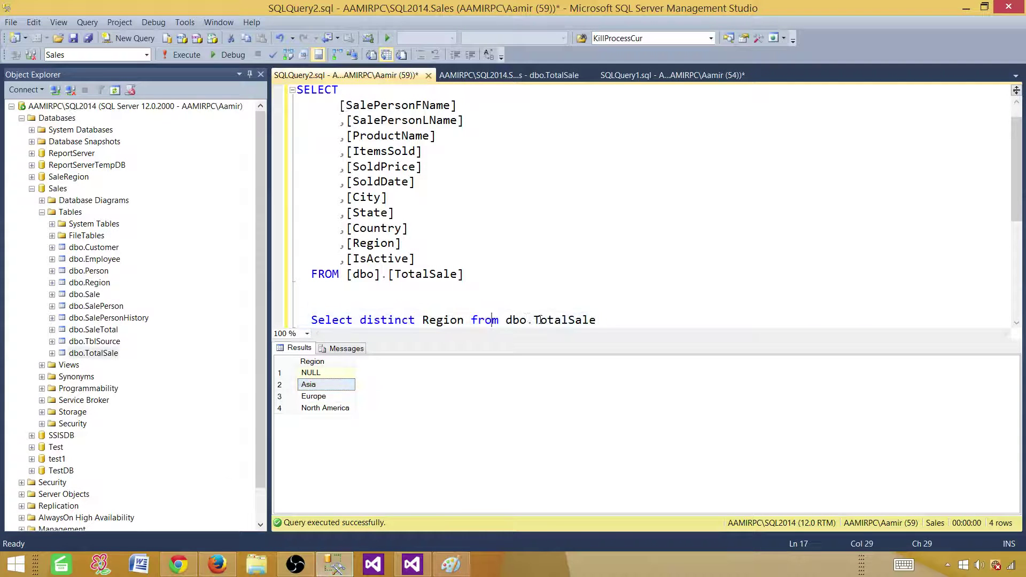
left_click_drag(597, 320, 297, 306)
left_click(175, 54)
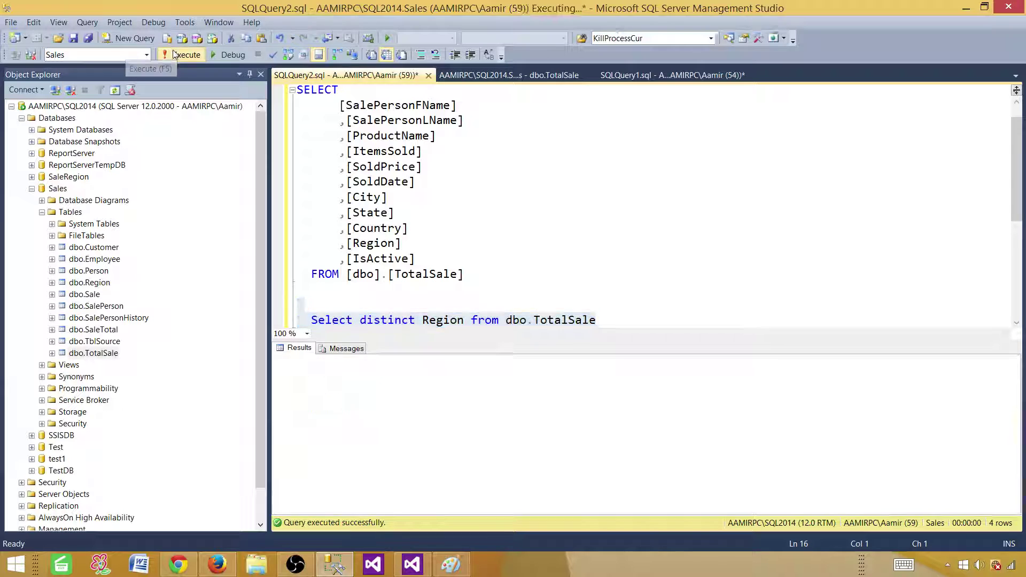
left_click(316, 374)
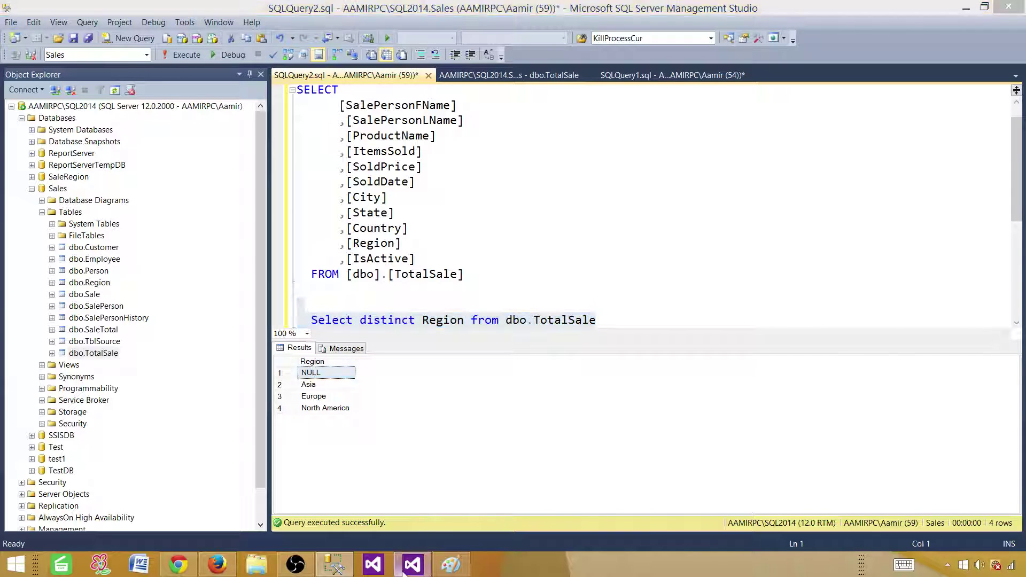
Return to Visual Studio and run the report preview for only the Asia and Europe regions
left_click(412, 564)
left_click(231, 122)
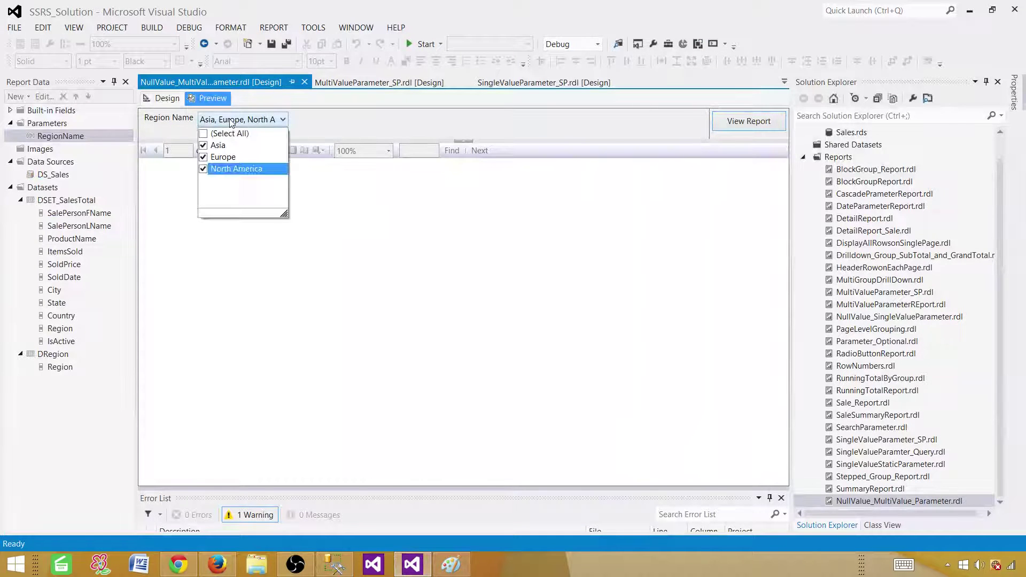
left_click(203, 145)
left_click(203, 157)
left_click(203, 168)
left_click(203, 169)
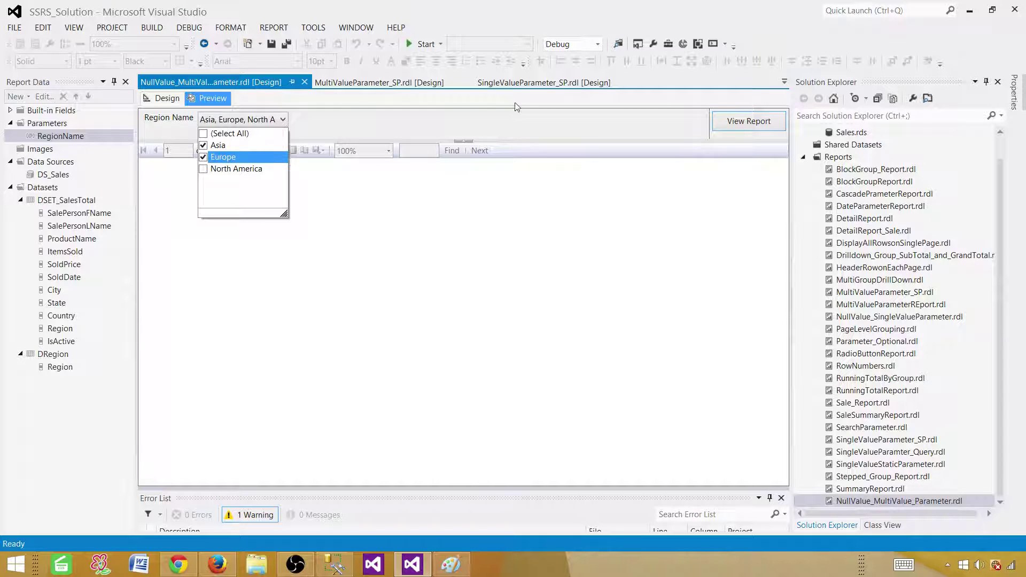
left_click(538, 124)
left_click(730, 126)
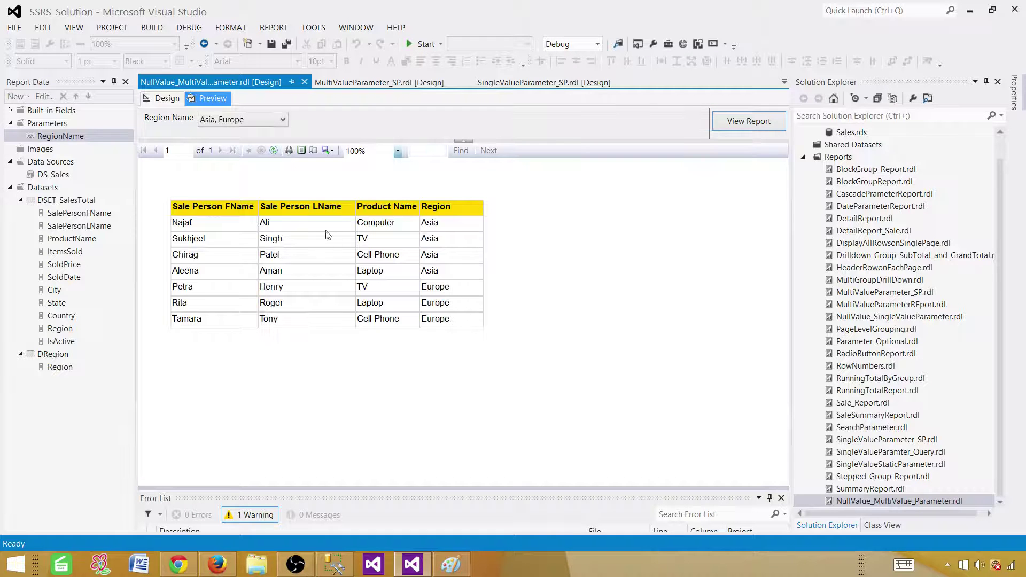
Run the report preview again with all regions selected
left_click(216, 119)
left_click(204, 134)
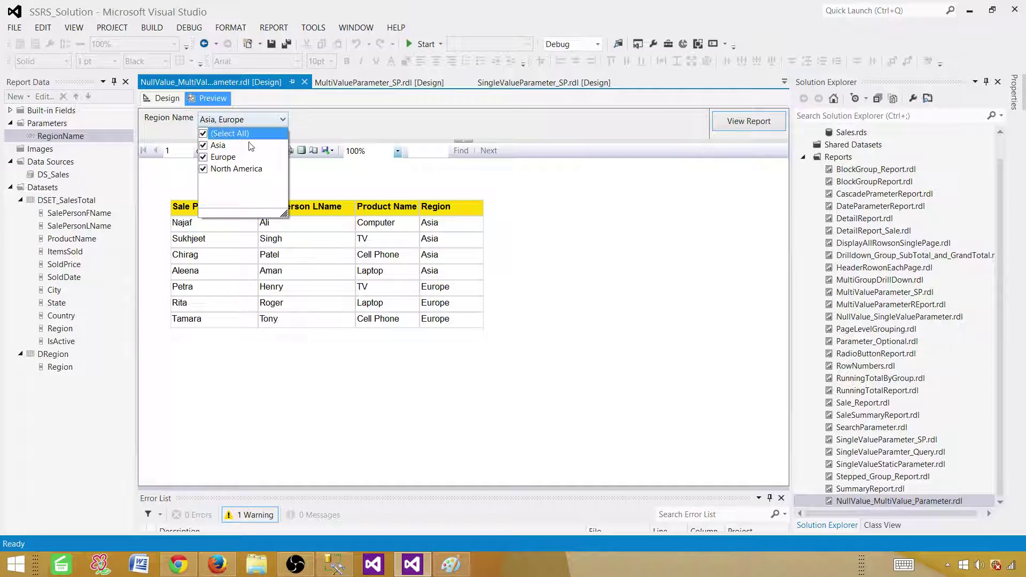
left_click(738, 124)
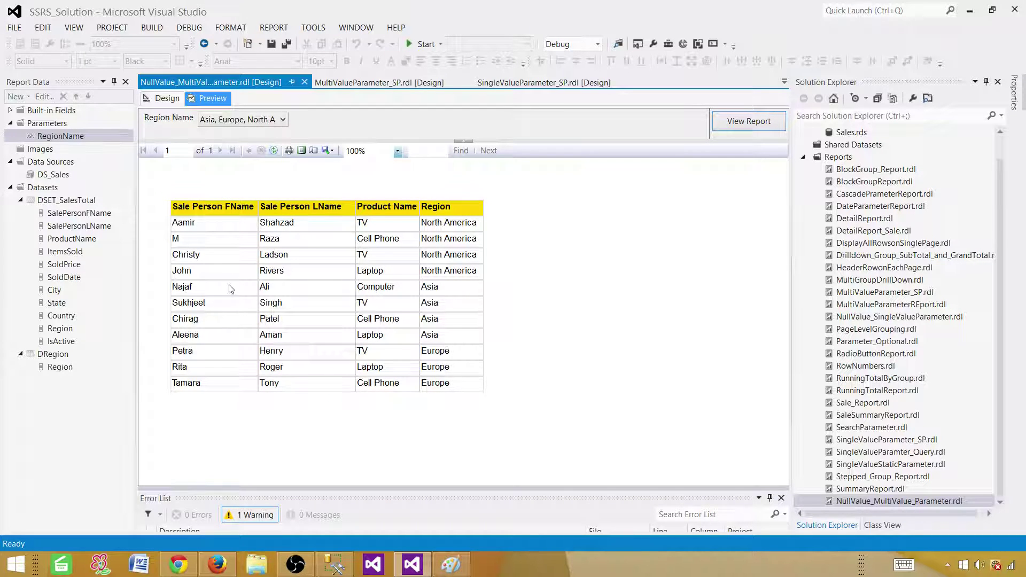
Edit the DRegion dataset's query in Design view so that it selects distinct ISNULL(Region,'NULL') from dbo.TotalSale
left_click(58, 358)
left_click(175, 99)
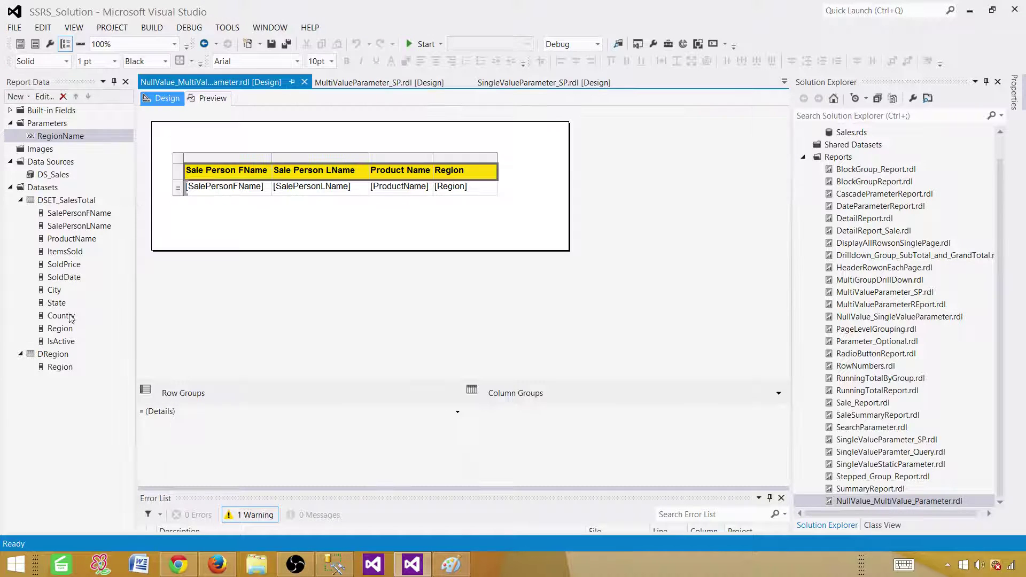
double_click(57, 355)
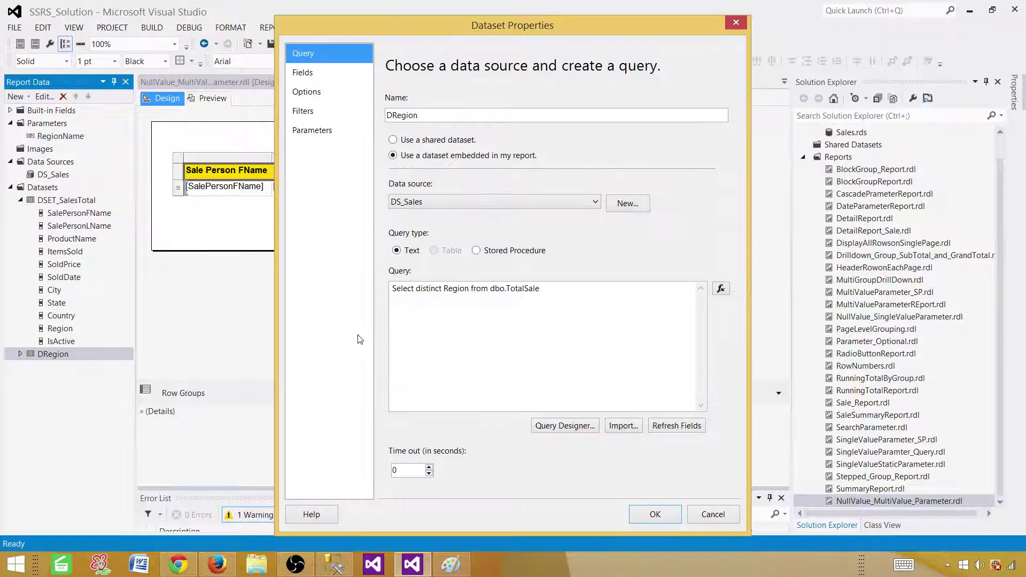
left_click(484, 314)
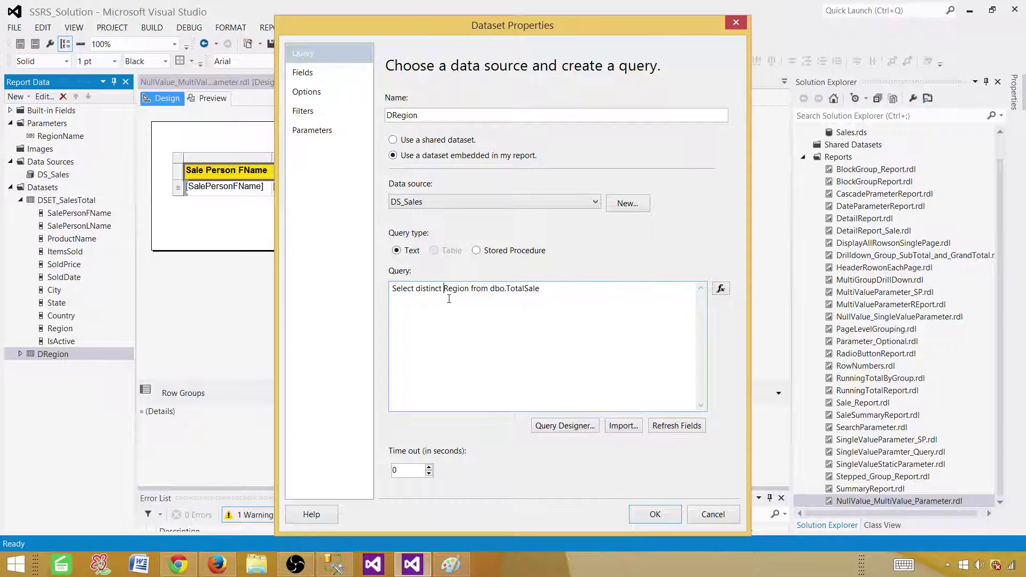
type("ISNULL(Region")
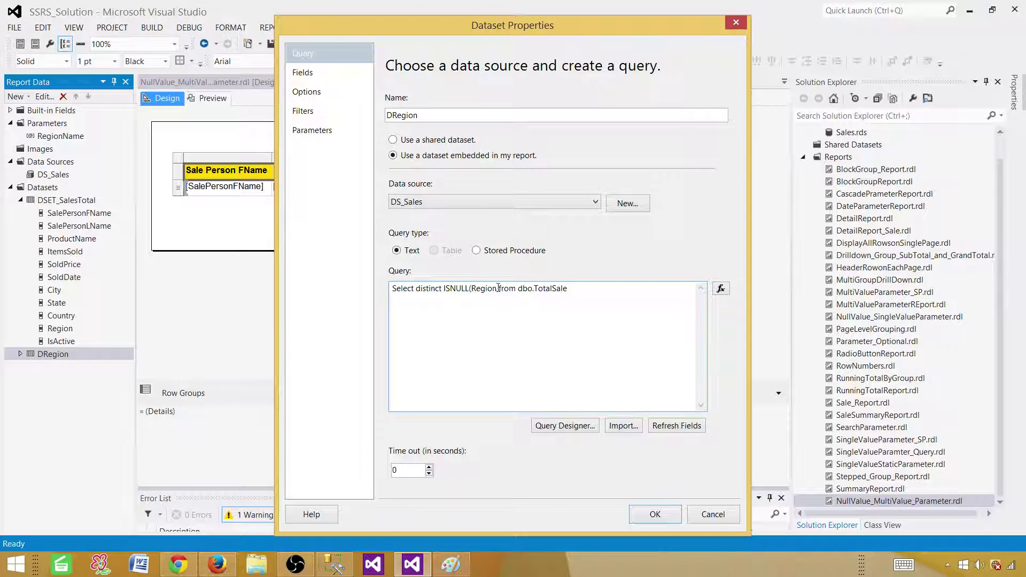
type(",'NULL')")
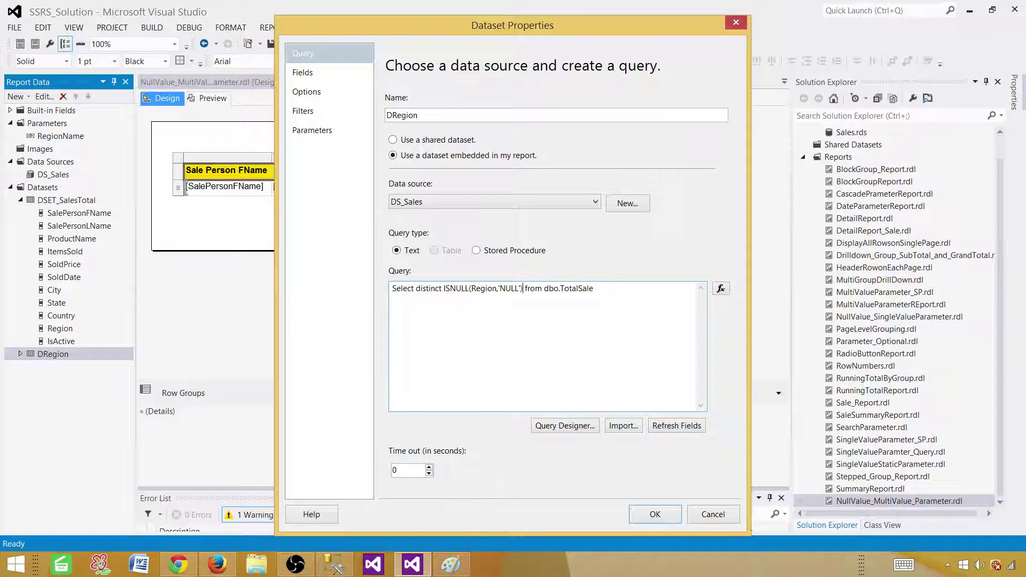
Alias the ISNULL expression AS Region in the DRegion query and save the dataset
left_click_drag(521, 288, 499, 288)
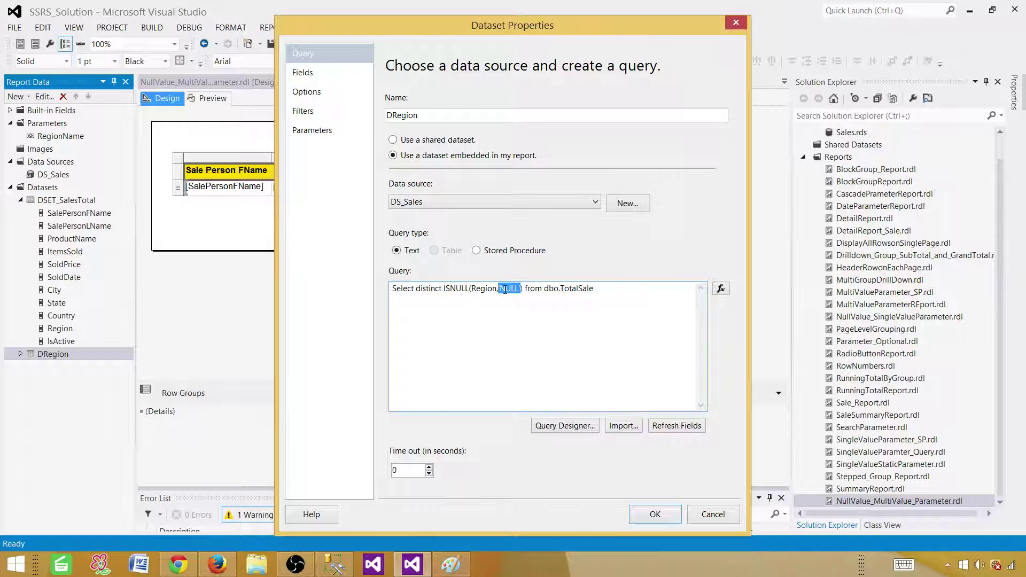
left_click(506, 289)
left_click_drag(518, 289, 500, 288)
left_click(563, 303)
type("AS R")
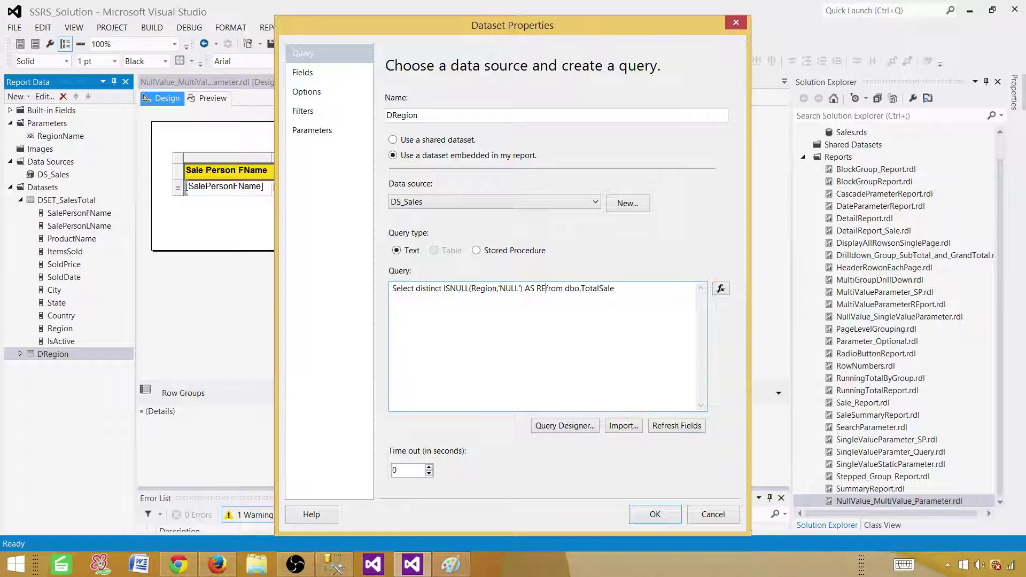
type("egion")
left_click(654, 514)
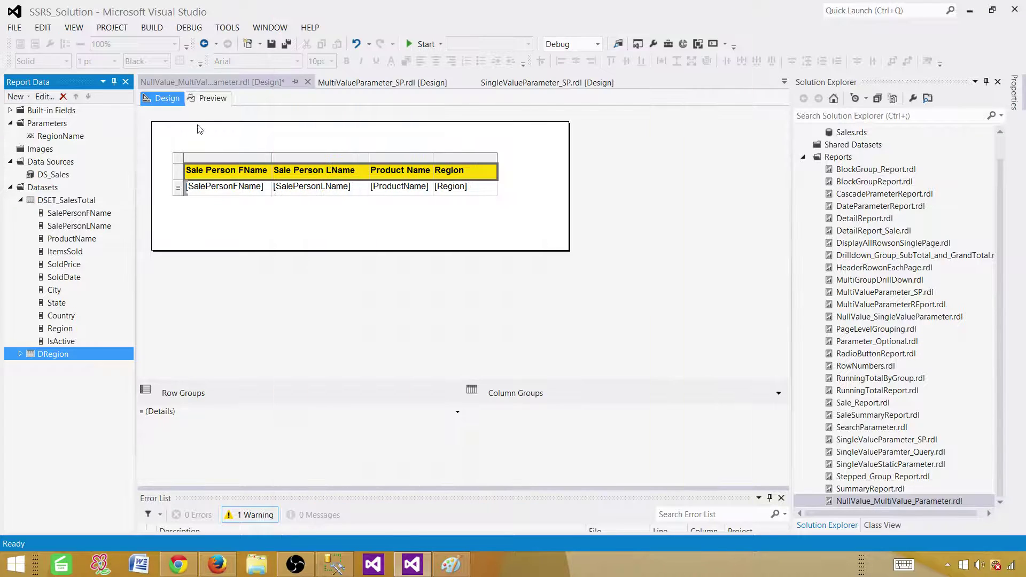
Preview the report with every region selected, including NULL
left_click(213, 101)
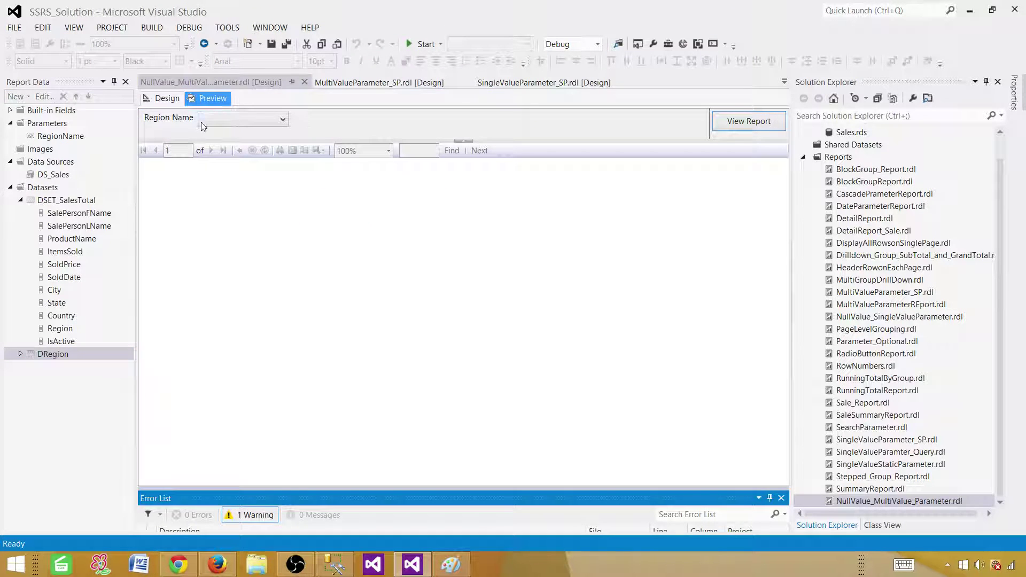
left_click(202, 121)
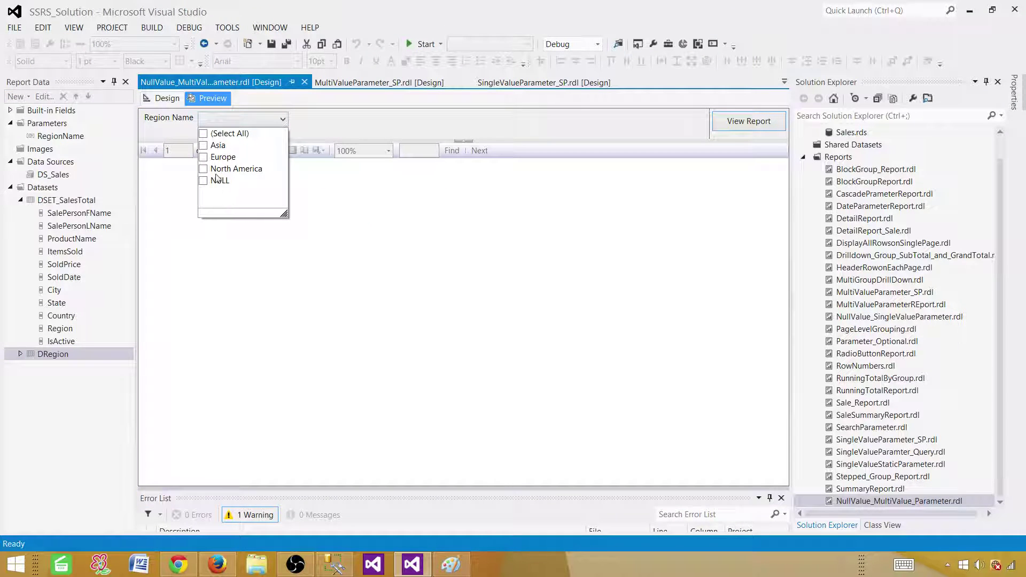
left_click(204, 137)
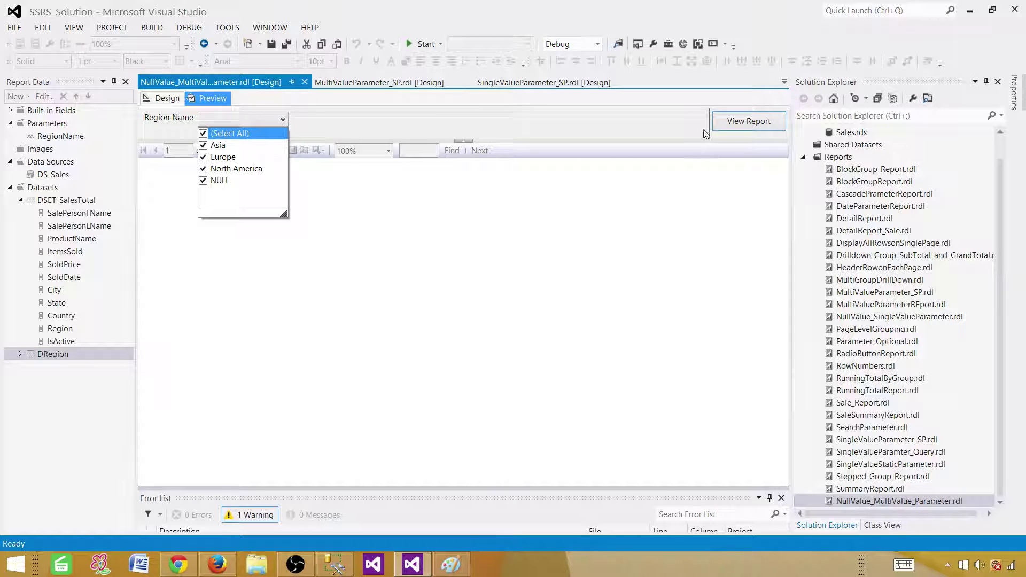
left_click(735, 121)
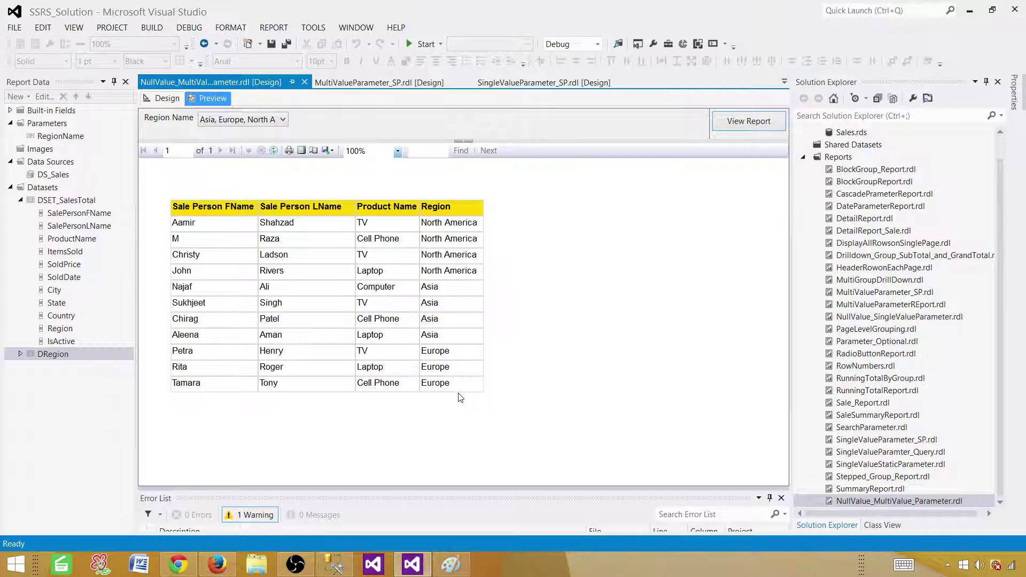
Run the report preview with NULL as the only selected region
left_click(278, 119)
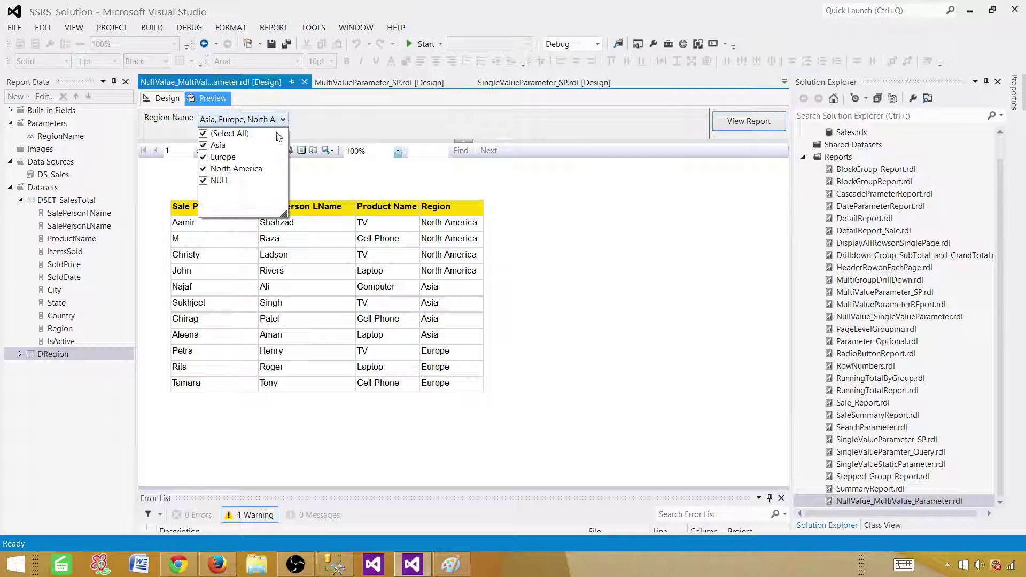
left_click(203, 134)
left_click(225, 181)
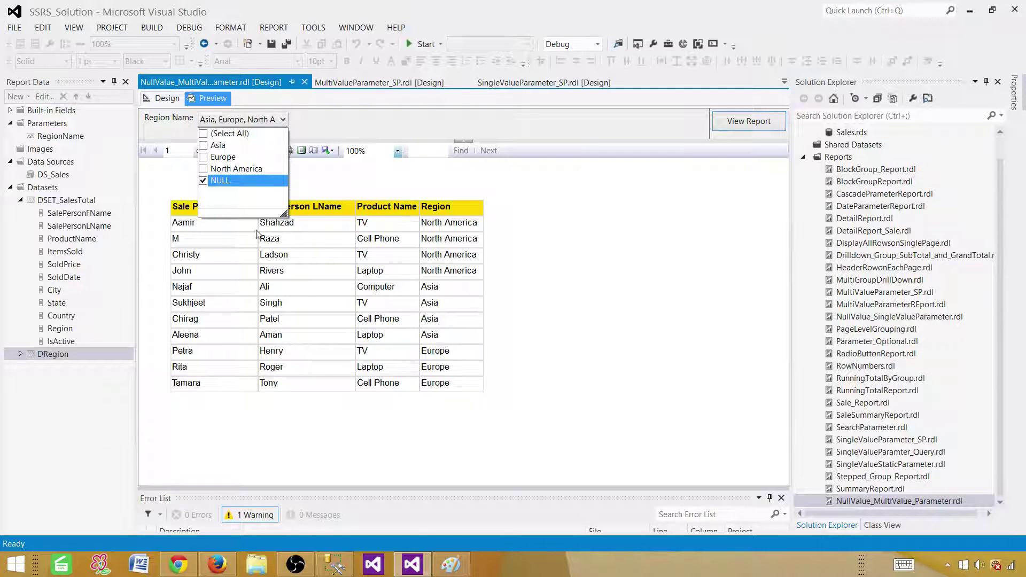
left_click(734, 124)
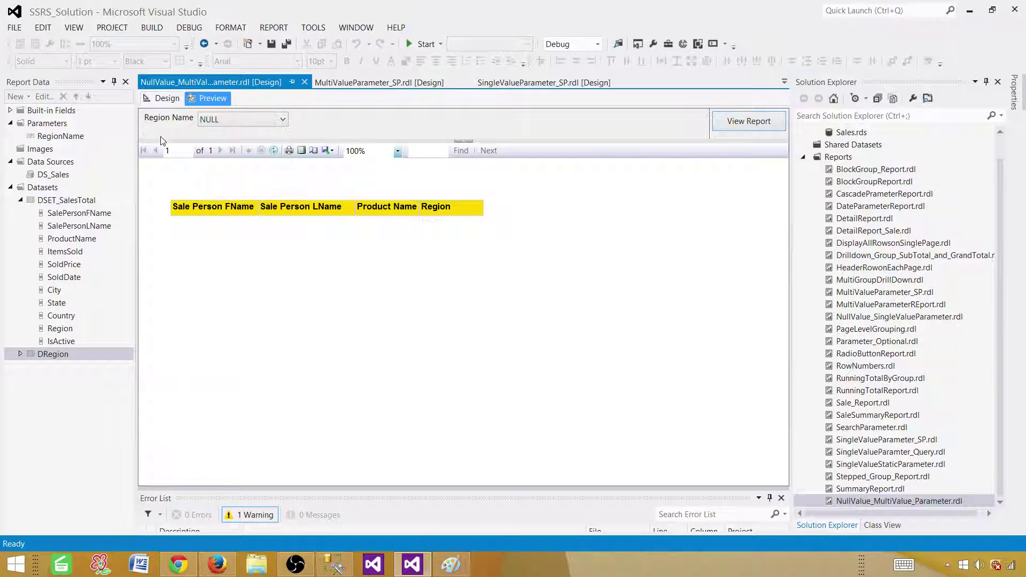
left_click(167, 97)
left_click(47, 190)
double_click(60, 202)
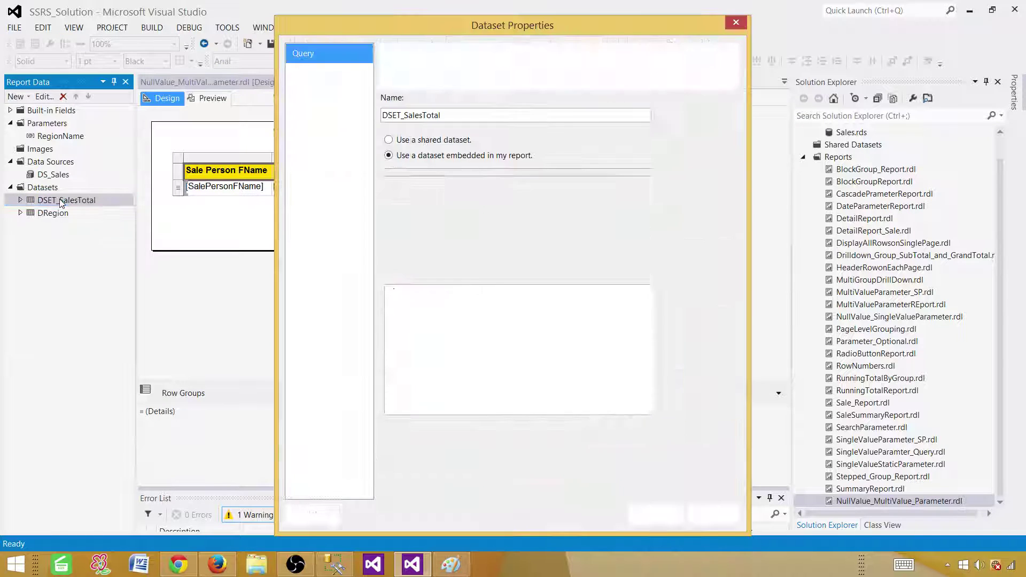
left_click(465, 373)
scroll(483, 355, "down", 1)
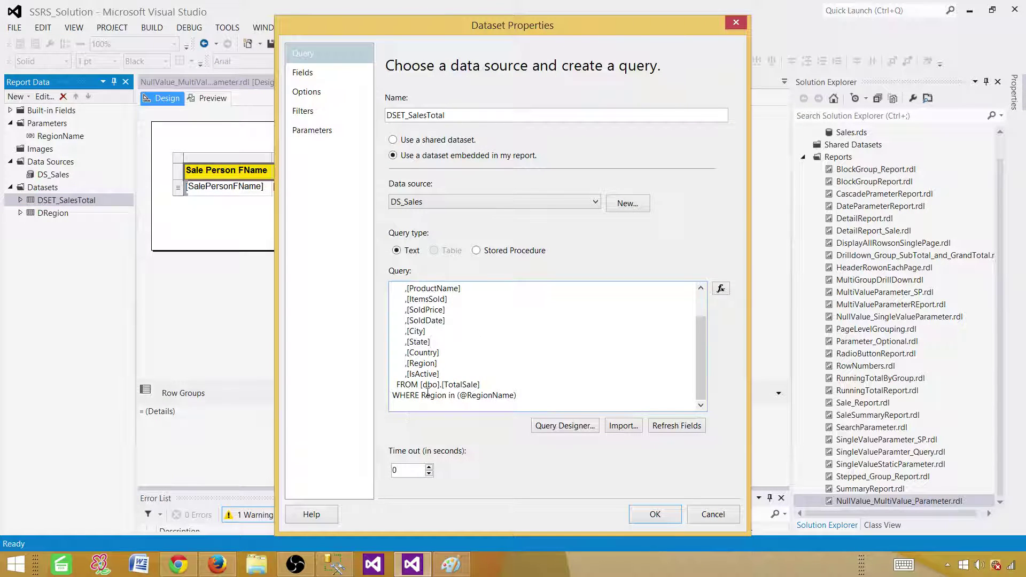
left_click(465, 395)
left_click_drag(516, 395, 461, 397)
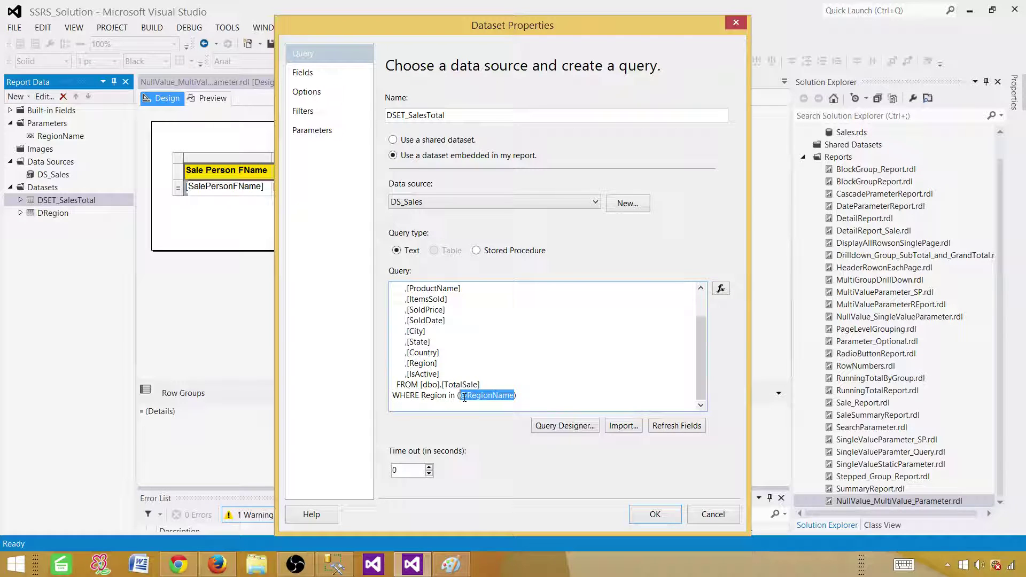
left_click(422, 395)
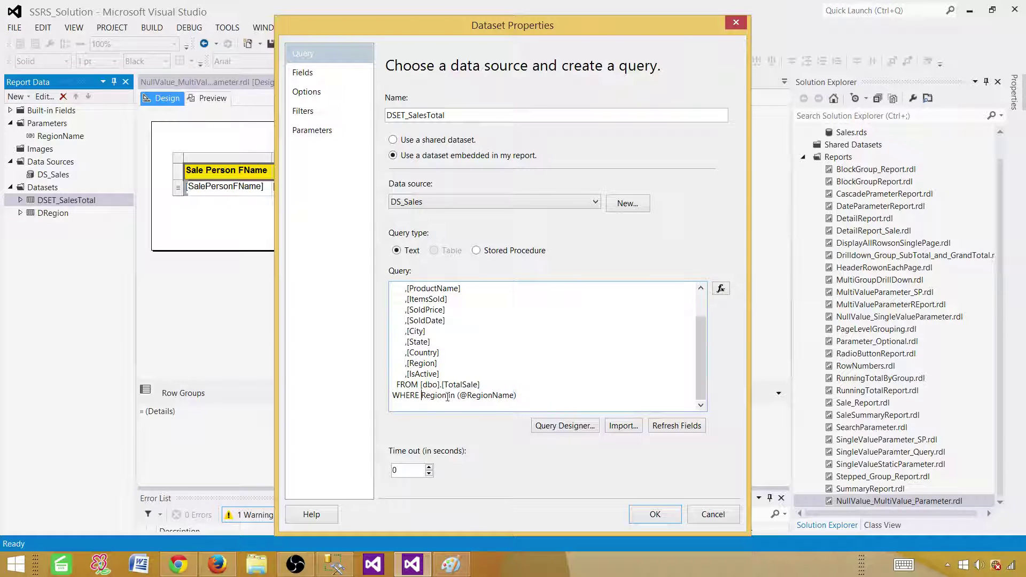
double_click(434, 395)
left_click(423, 396)
type("ISNULL")
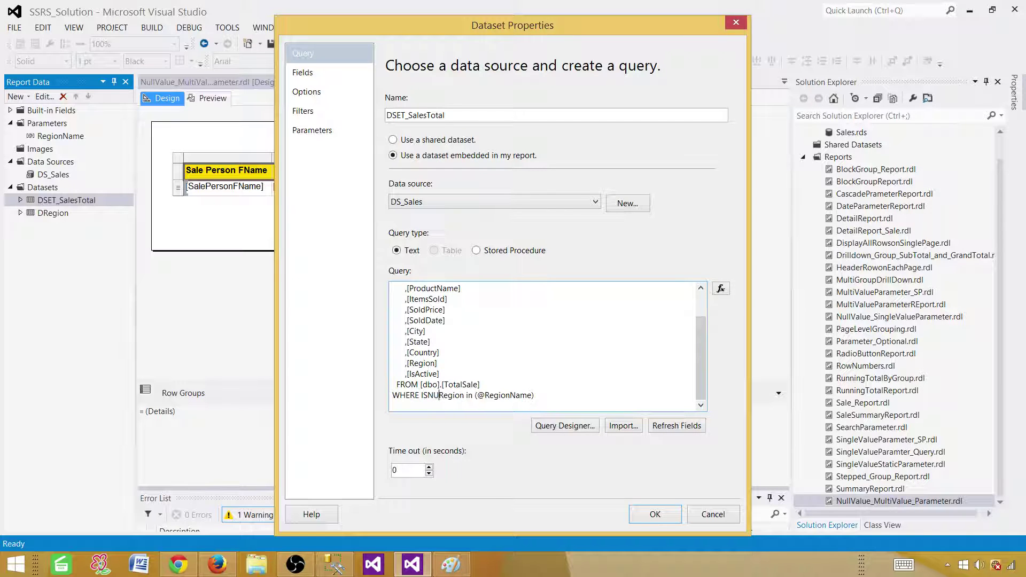
type("(Region")
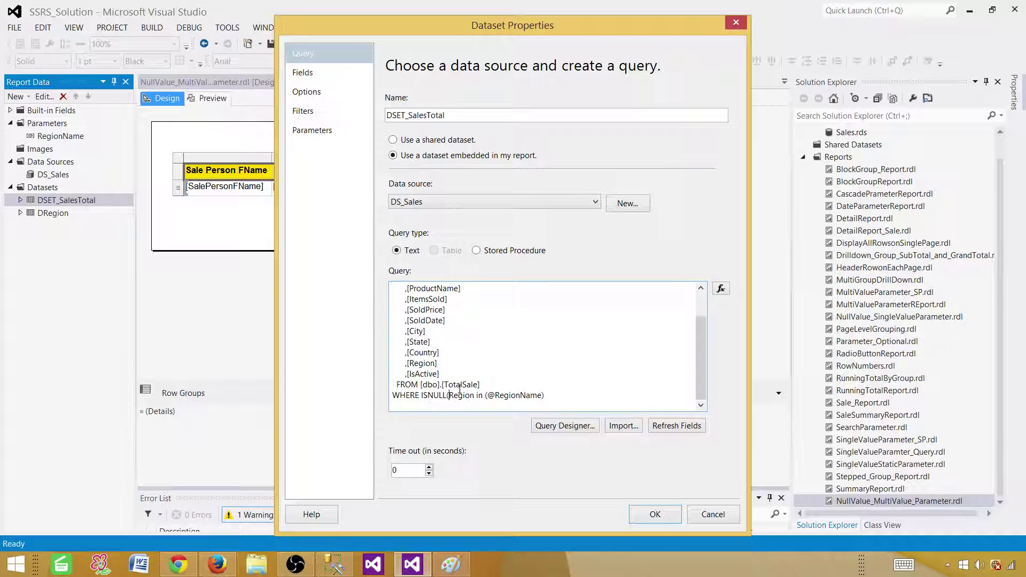
type(",'NULL')")
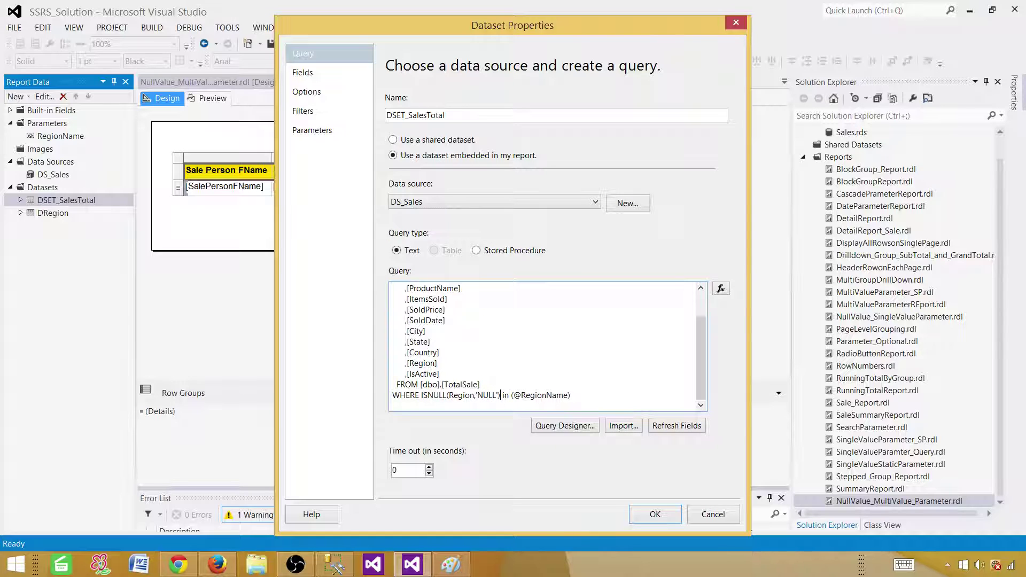
left_click_drag(474, 396, 499, 396)
left_click(479, 389)
left_click_drag(498, 396, 479, 396)
left_click(487, 398)
left_click(661, 514)
Run the report preview with all Region Name values selected to check the updated filter
left_click(213, 101)
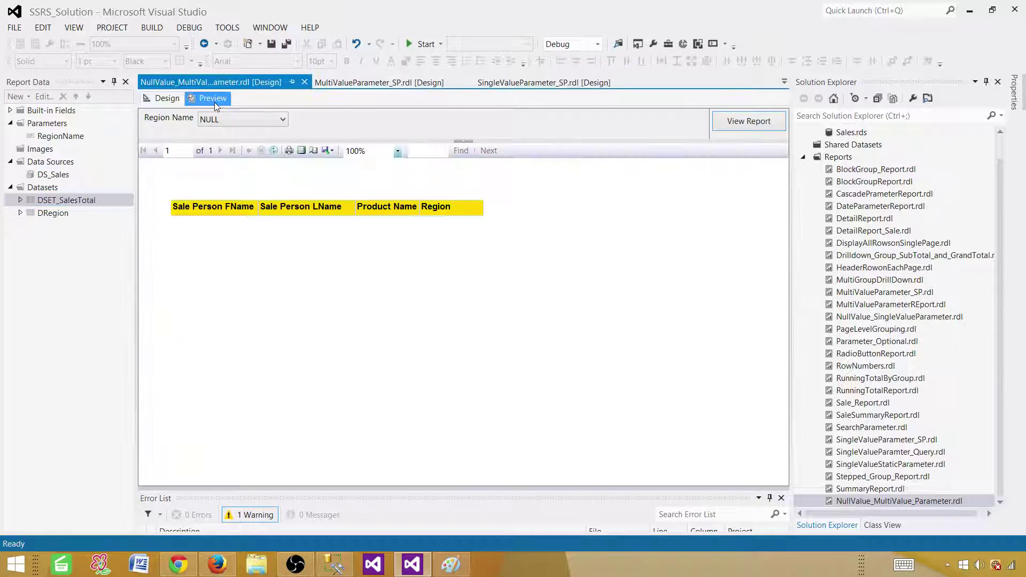
left_click(238, 120)
left_click(218, 134)
left_click(740, 127)
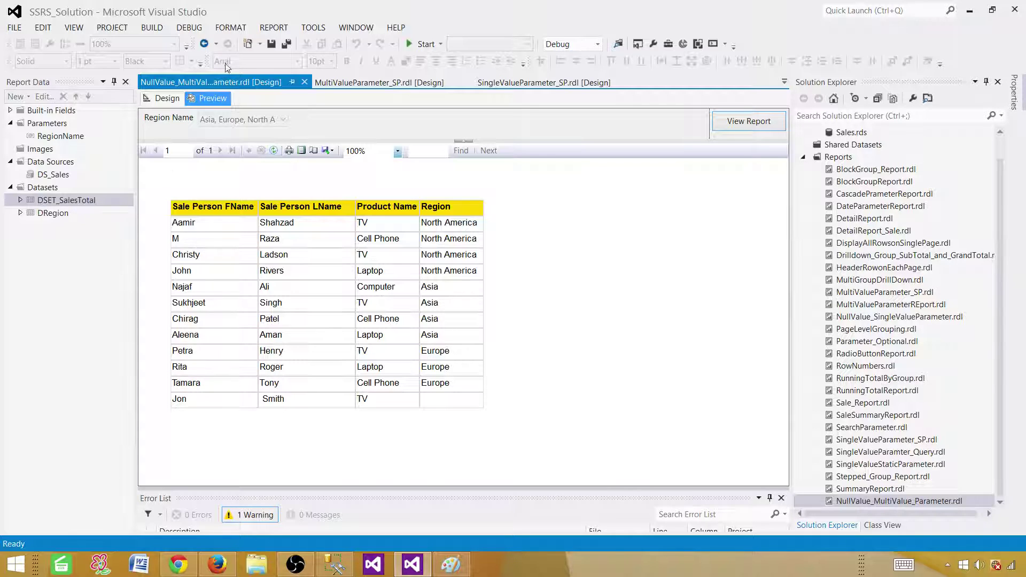
Edit the value expression of the table's detail Region cell, placing IIf( before Fields!Region.Value
left_click(172, 100)
left_click(491, 186)
right_click(488, 192)
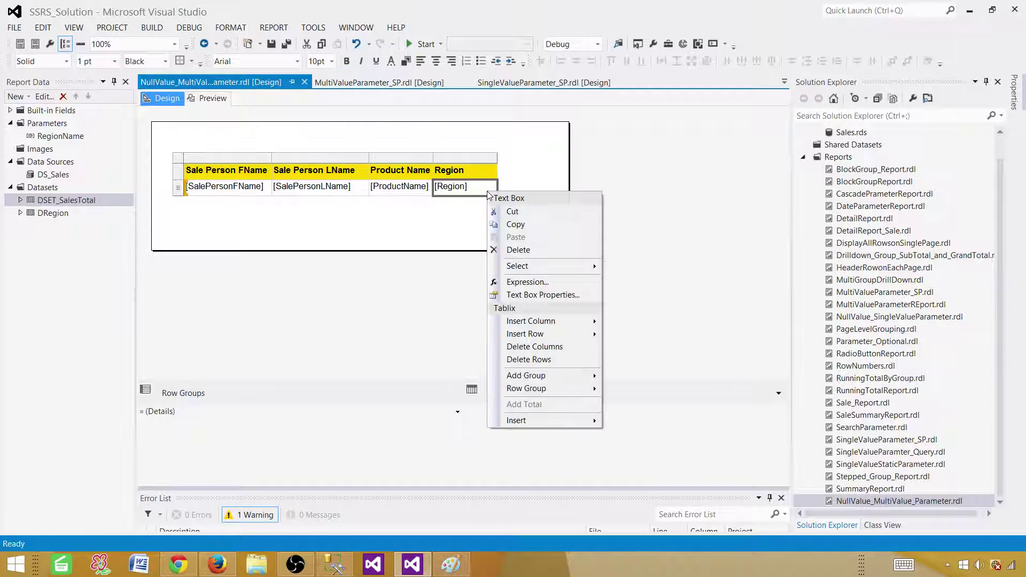
left_click(534, 282)
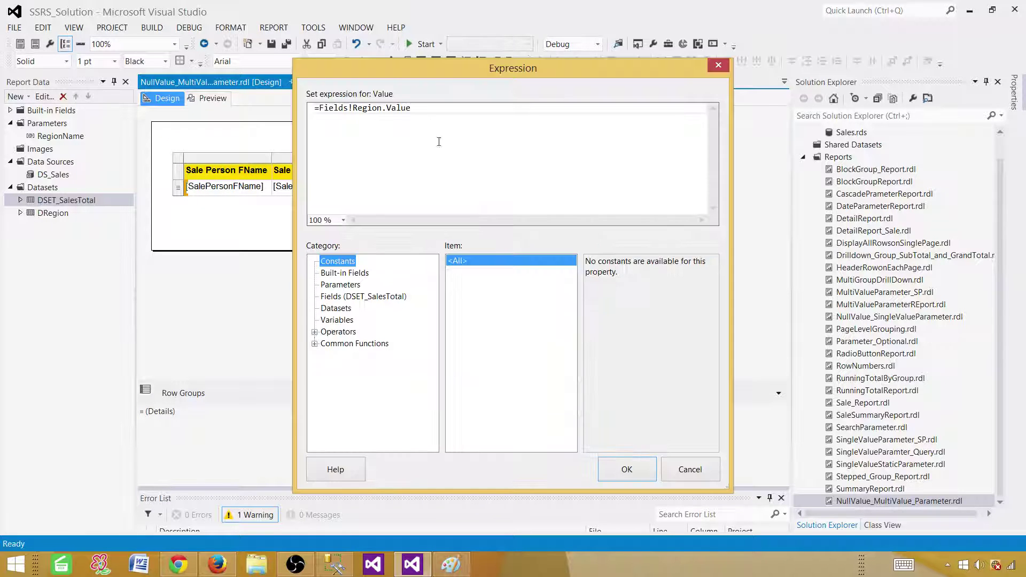
left_click(319, 110)
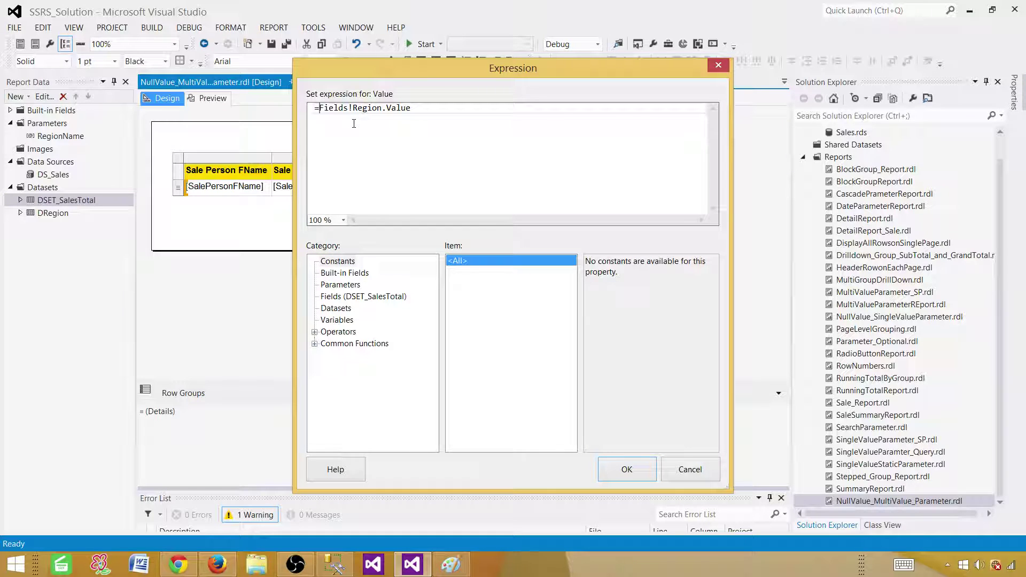
type("IIF(")
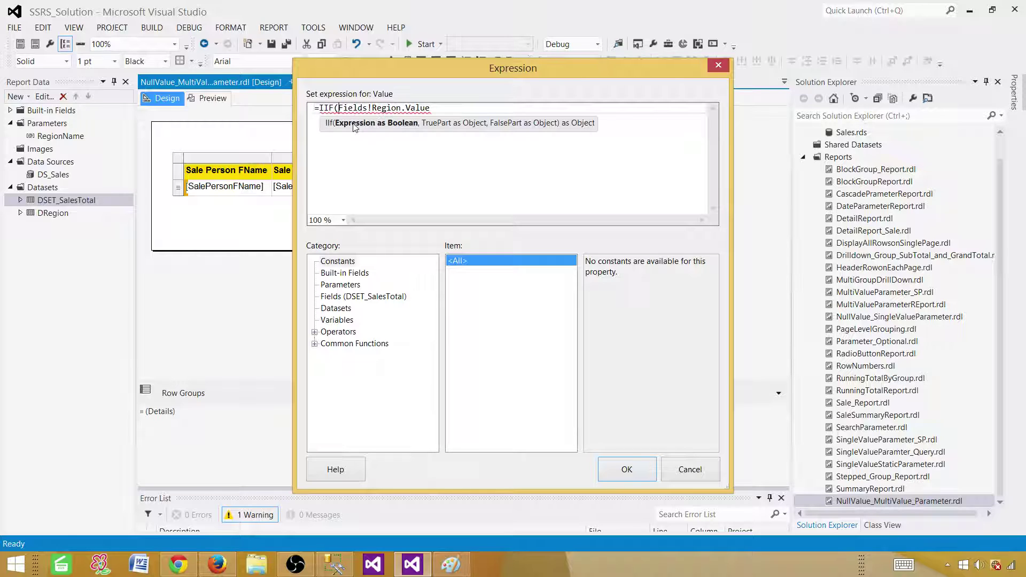
left_click(333, 107)
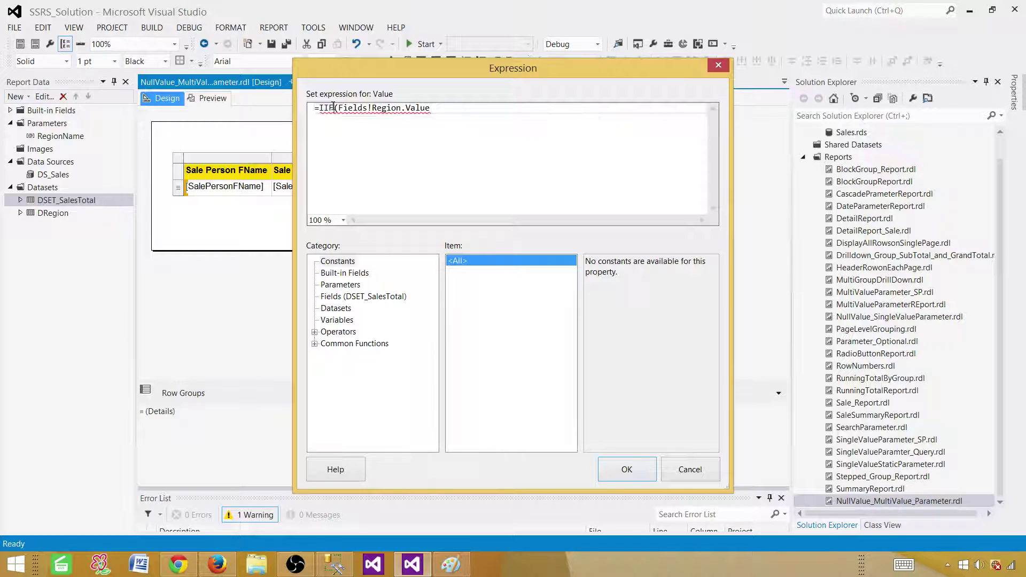
key("BackSpace")
key("BackSpace")
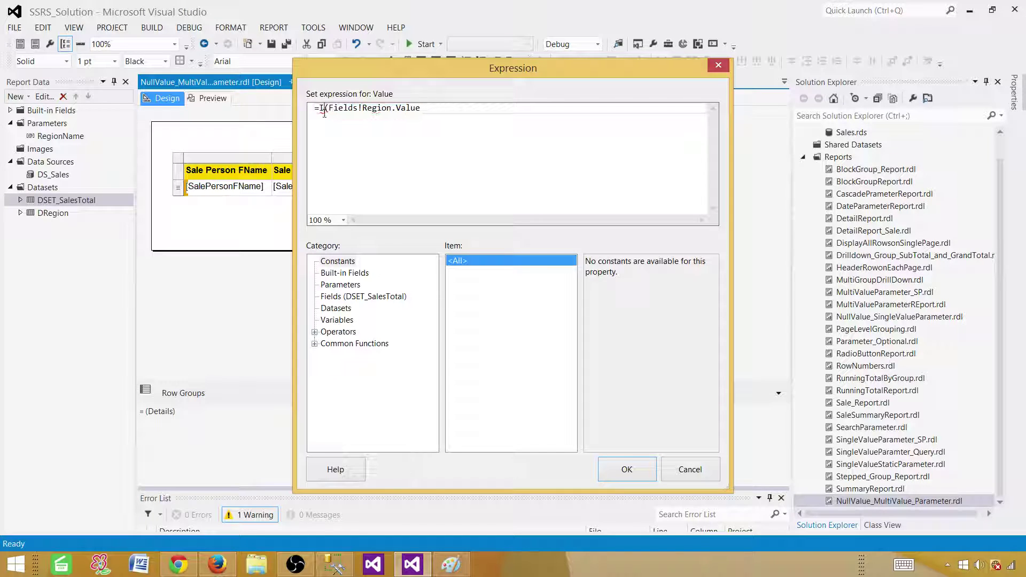
type("If")
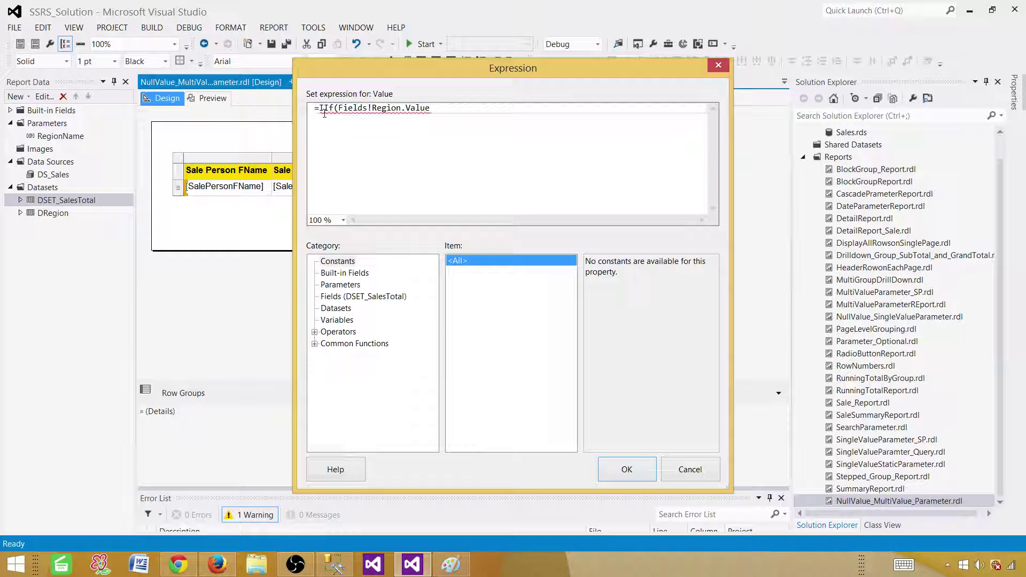
Add the condition is nothing and the true result "NULL" to the Region cell's IIf expression
left_click_drag(433, 114, 338, 112)
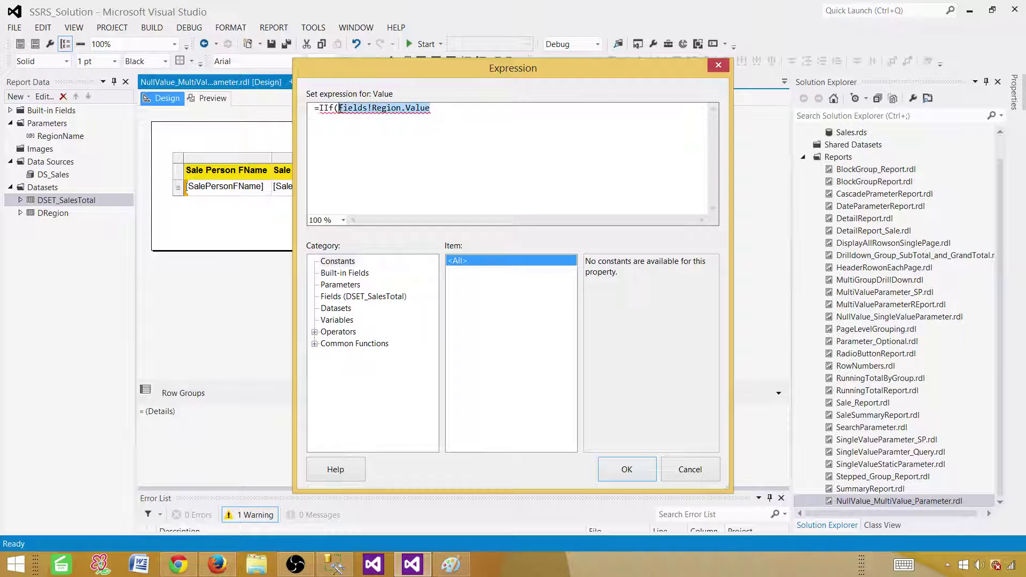
left_click(440, 110)
type("is nothing,")
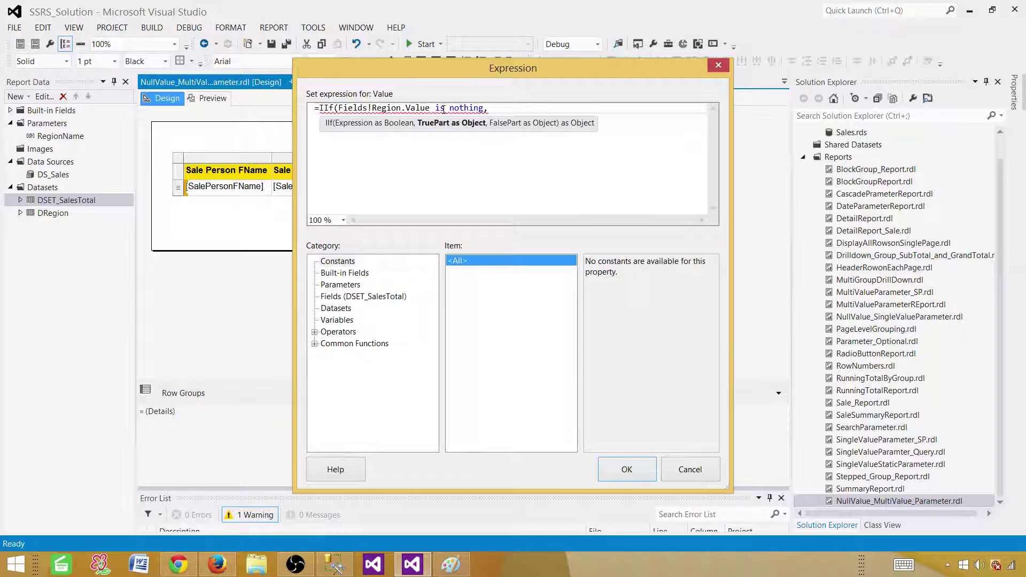
type("\"N")
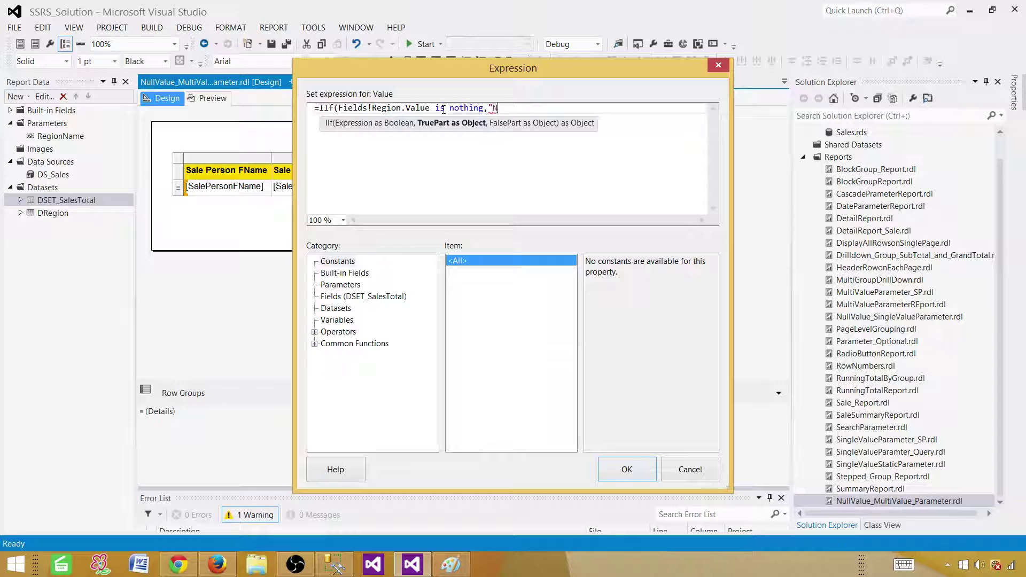
type("ULL\"")
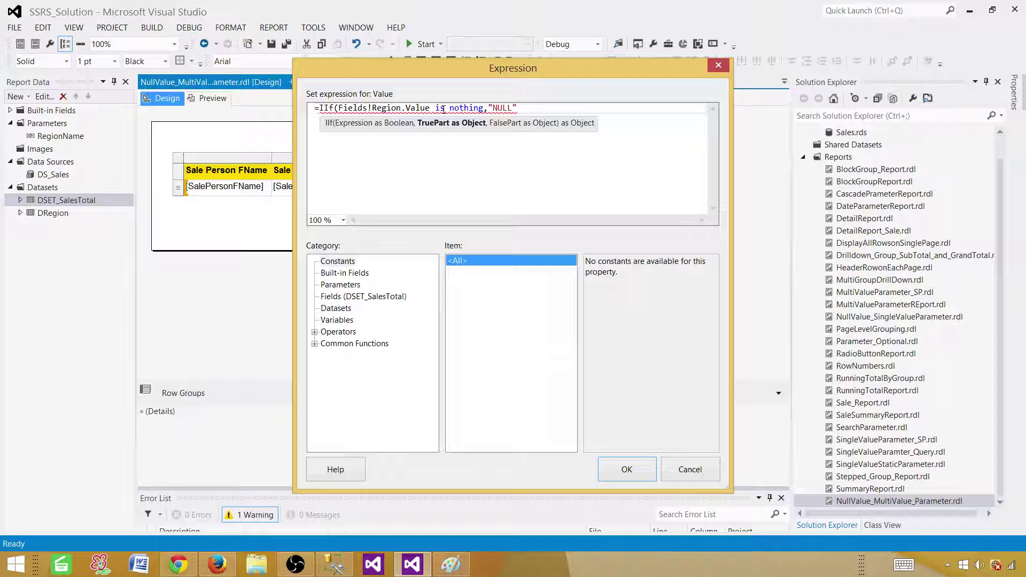
type(",")
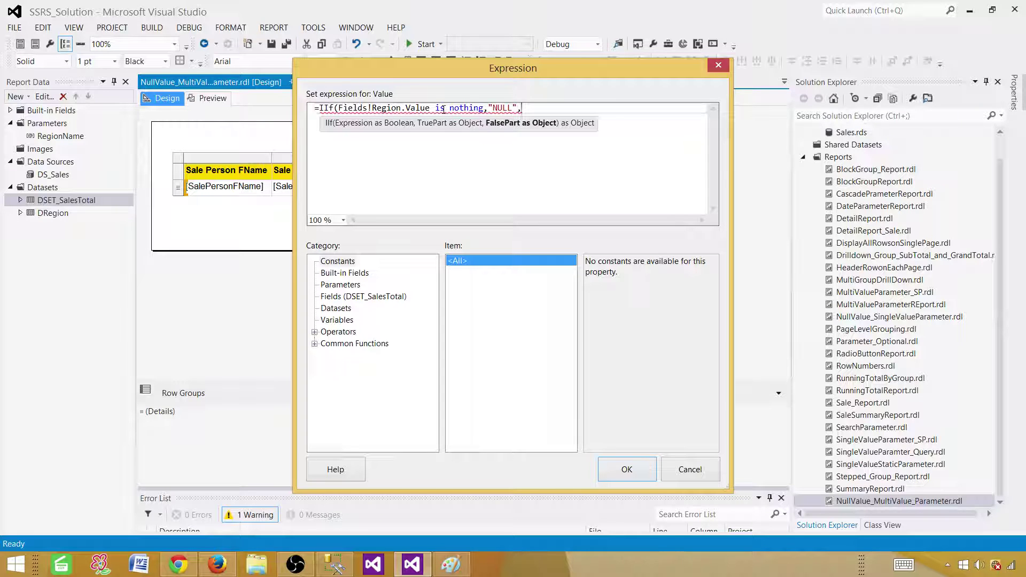
Complete the IIf expression with Fields!Region.Value as the false result and apply it to the Region cell
left_click_drag(431, 108, 339, 107)
right_click(347, 109)
left_click(376, 157)
left_click(550, 113)
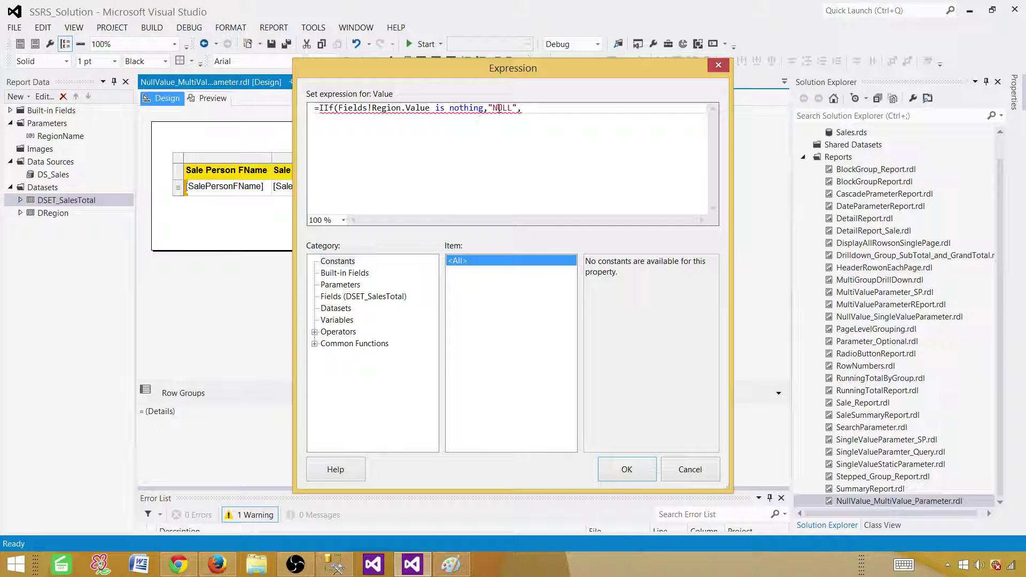
key("ctrl+v")
type(")")
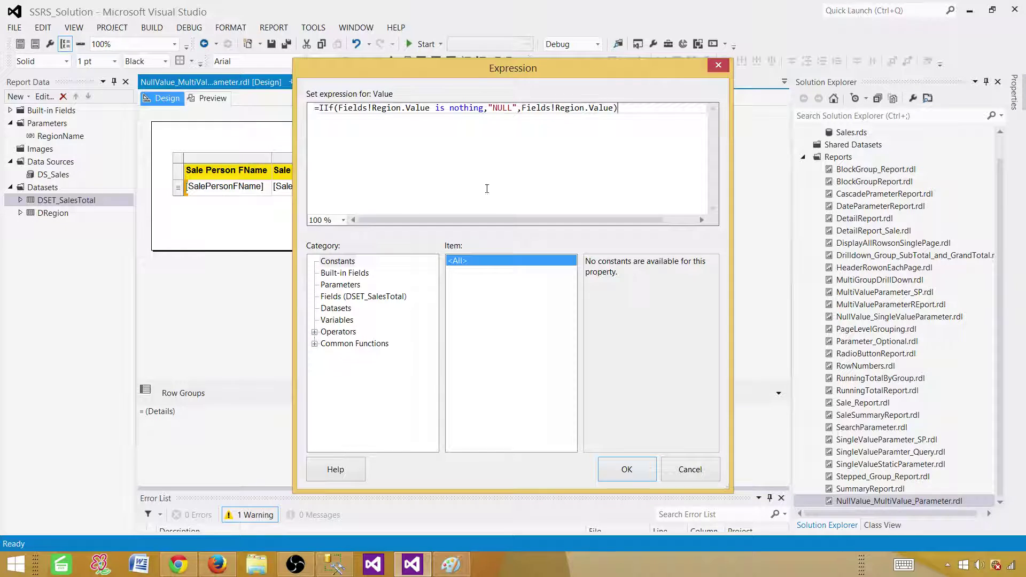
left_click(609, 469)
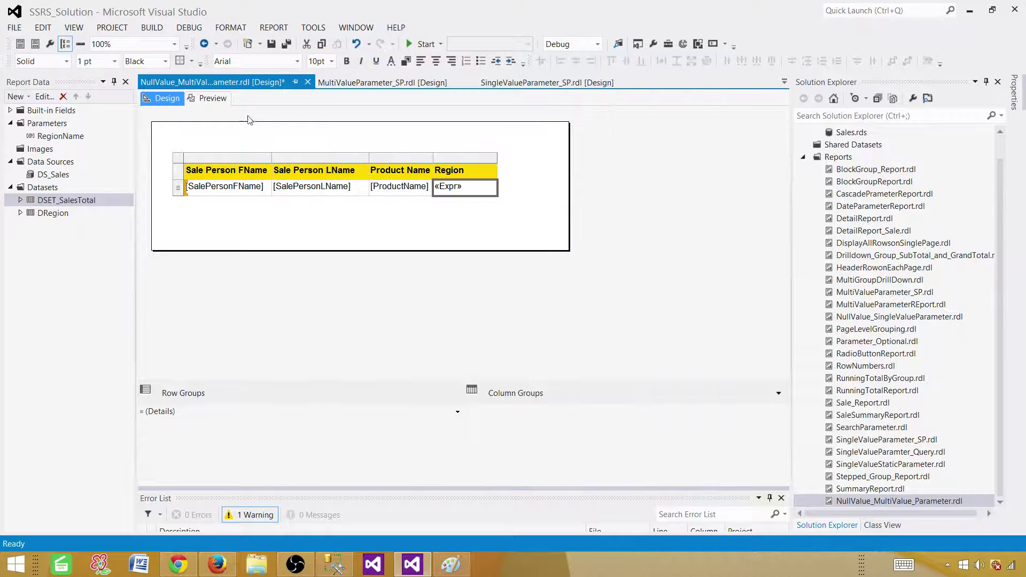
Preview the report for all regions and check how the Region column displays Null values
left_click(216, 98)
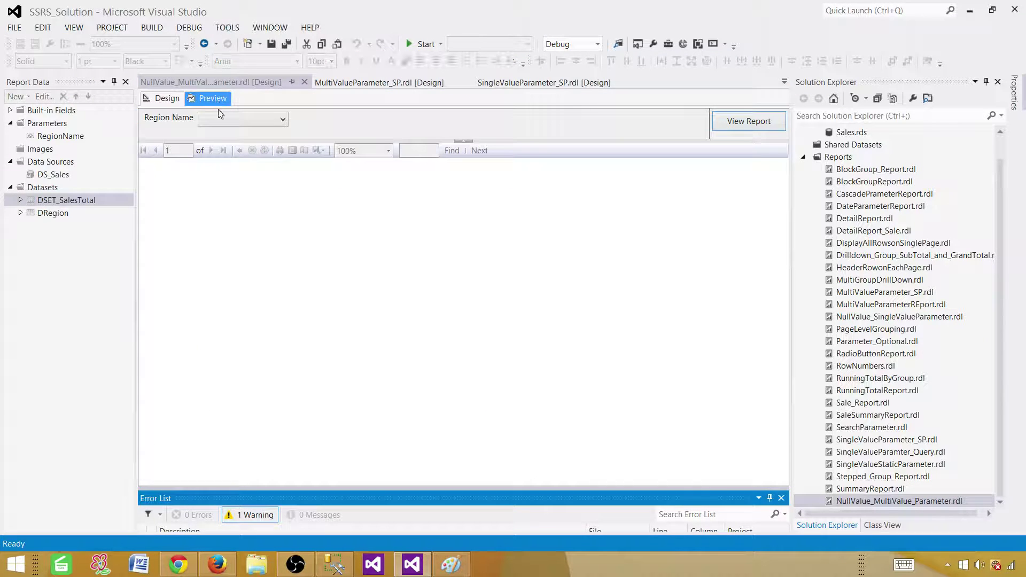
left_click(219, 119)
left_click(730, 121)
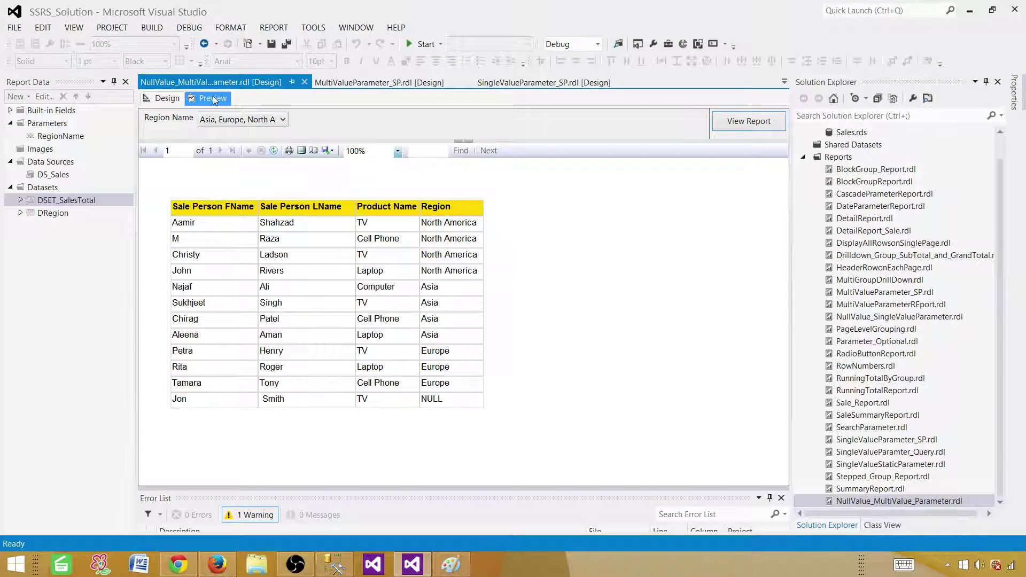
Return to the report design and open the expression for the font color of the table's detail Region cell
left_click(163, 98)
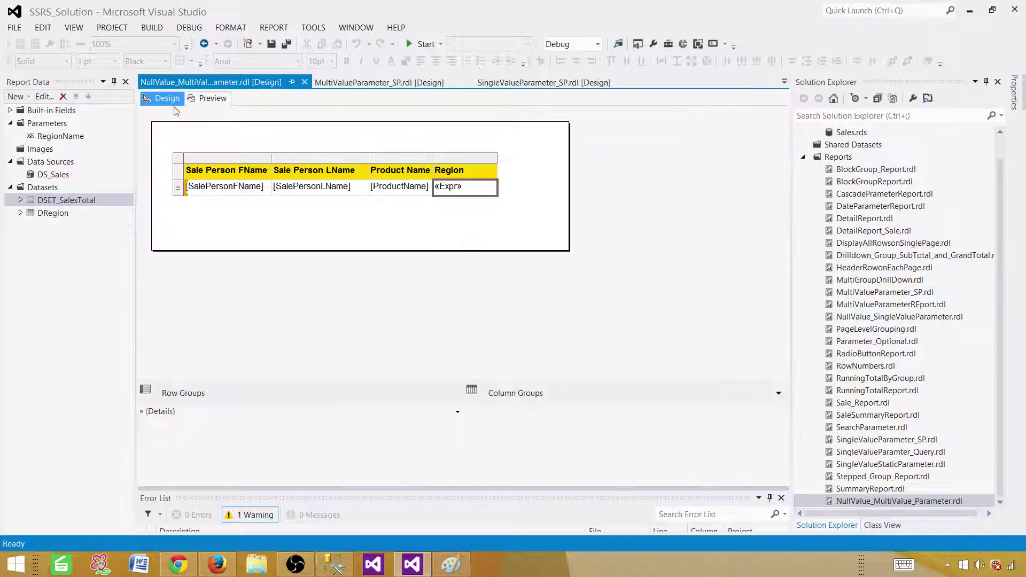
mouse_move(483, 195)
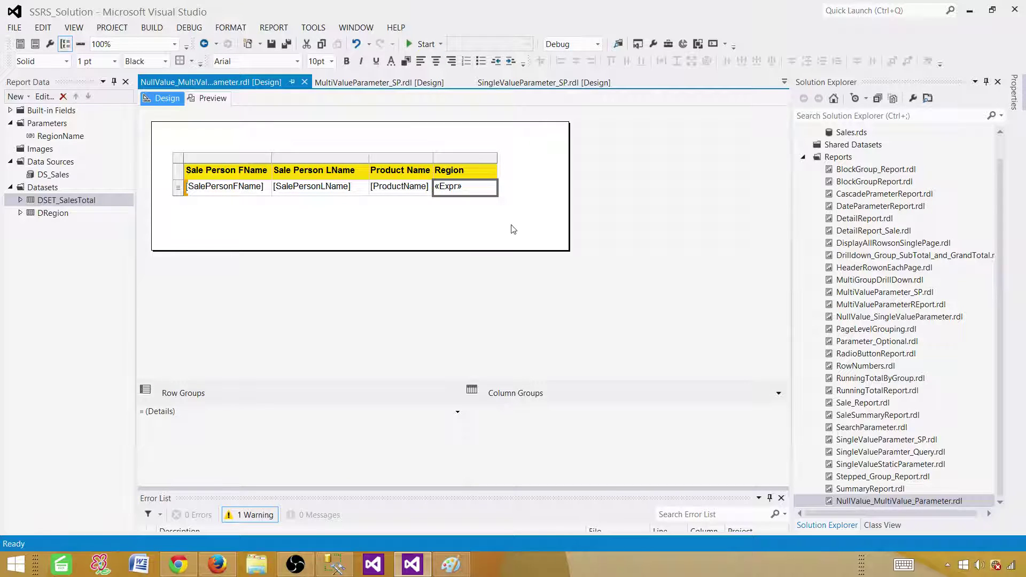
key("F4")
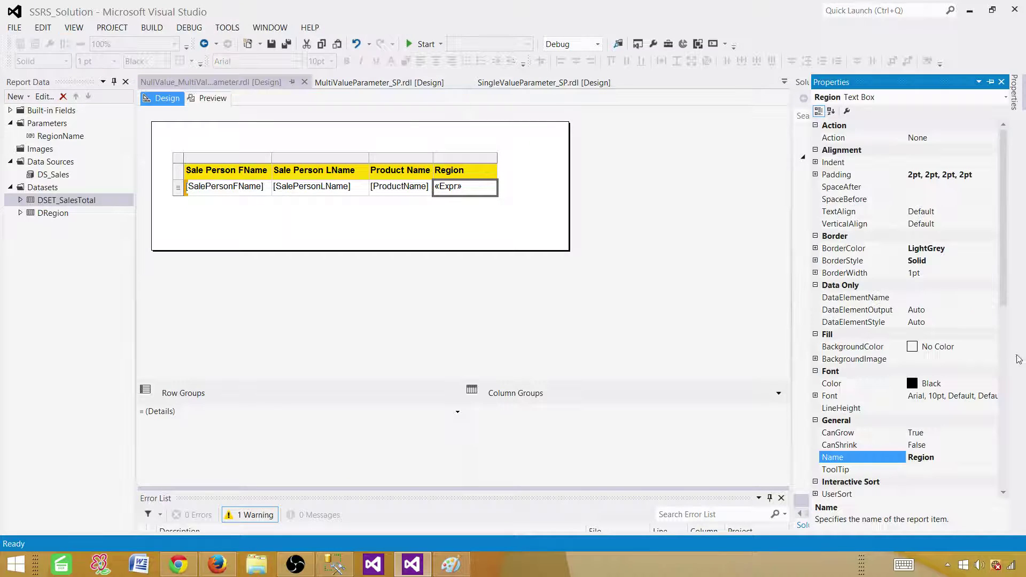
left_click_drag(1009, 283, 1009, 319)
left_click(952, 297)
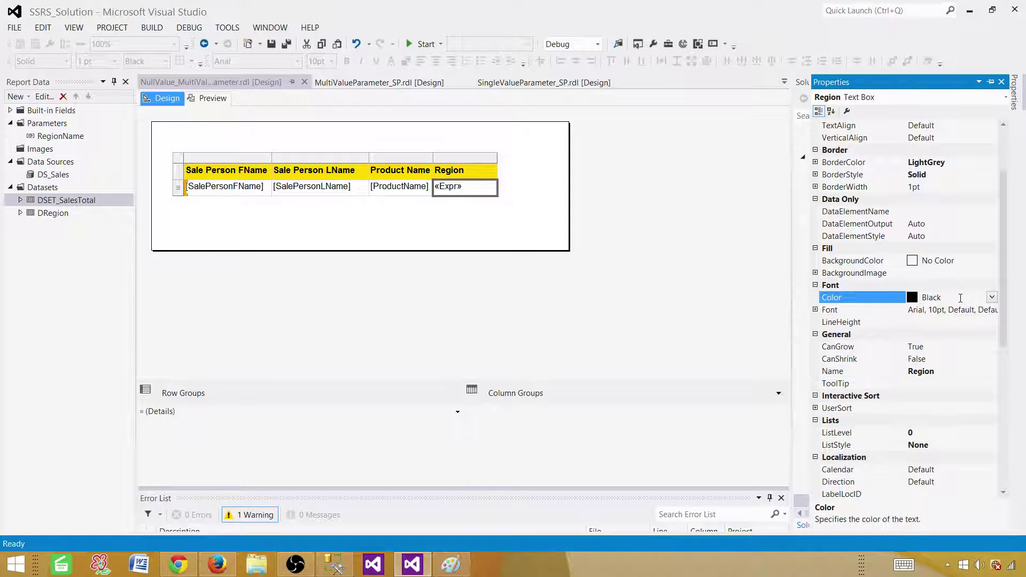
left_click(992, 297)
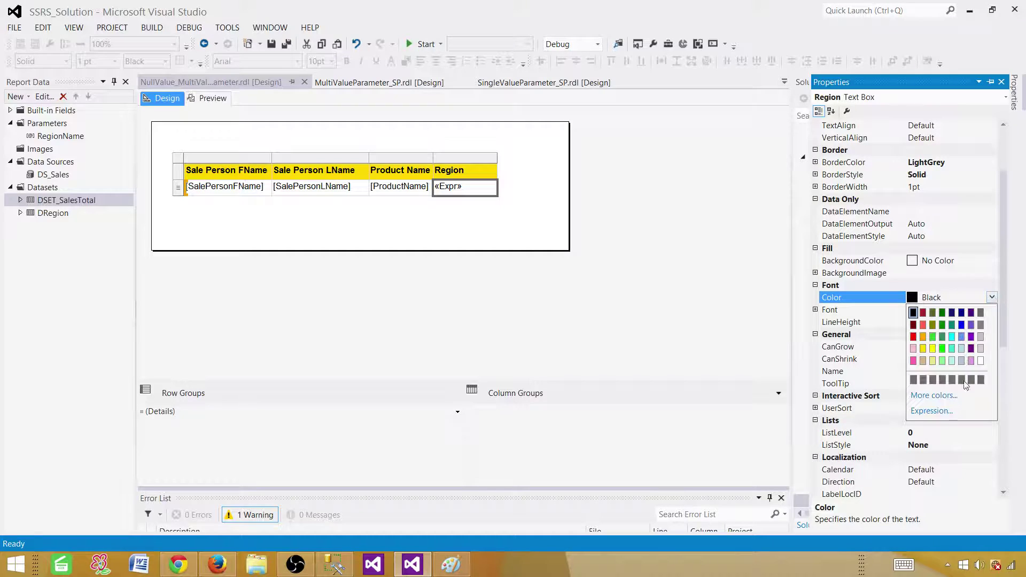
left_click(940, 412)
Replace the color constant with the expression =IIf(Fields!Region.Value is nothing,"Blue","Black")
left_click_drag(641, 164, 593, 172)
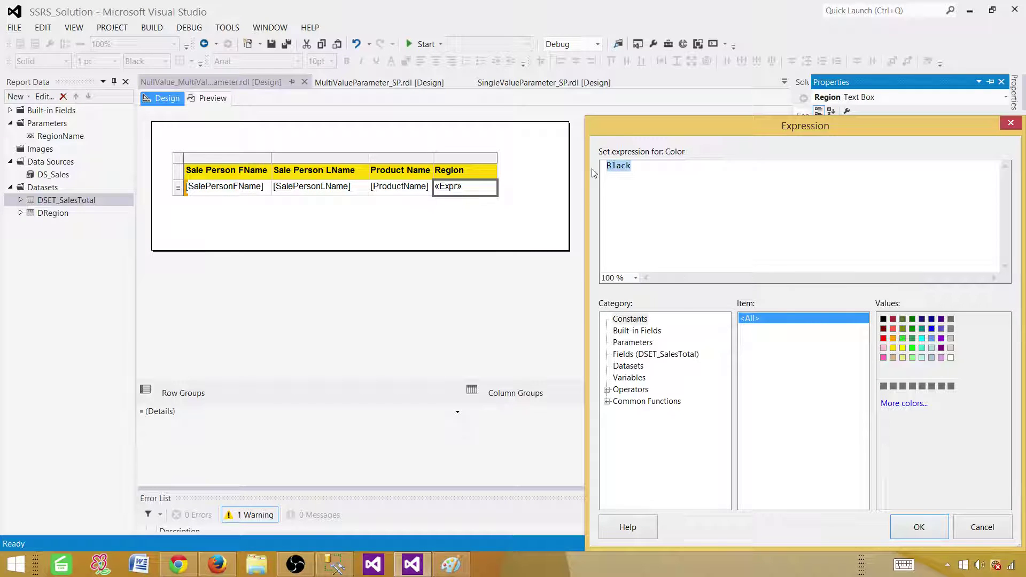
type("=IIf")
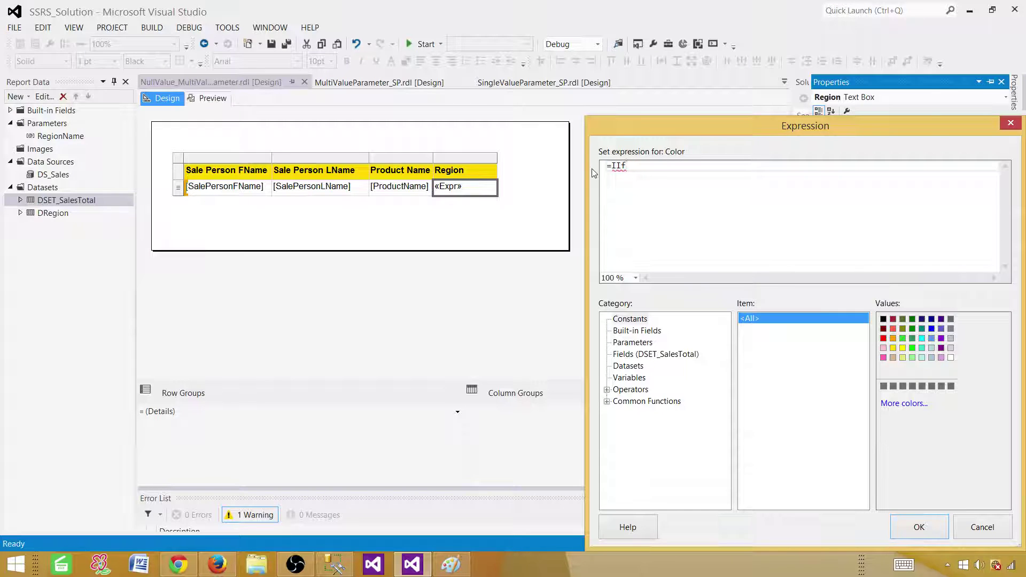
type("(")
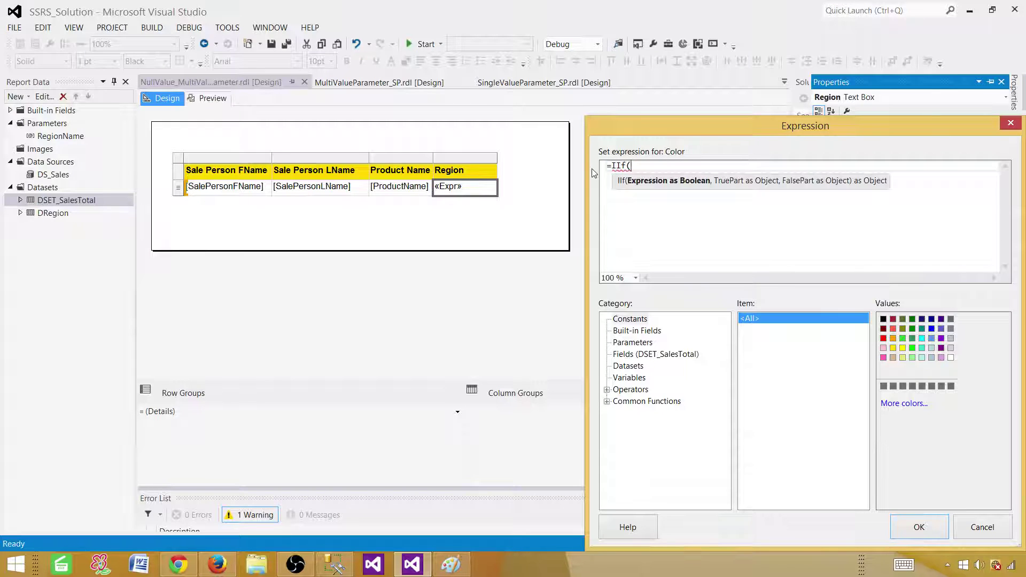
left_click(646, 356)
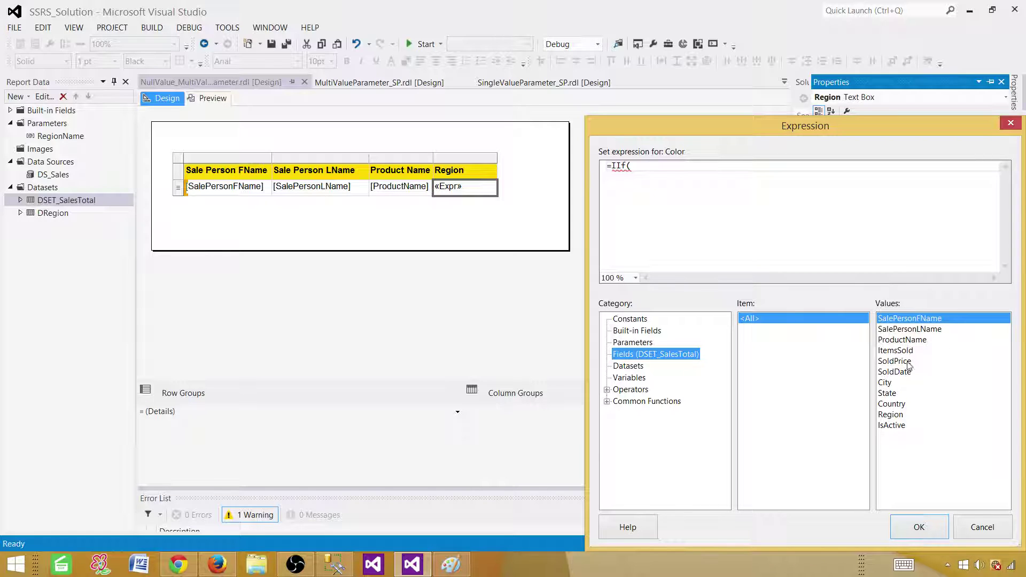
double_click(898, 415)
type("is nothing")
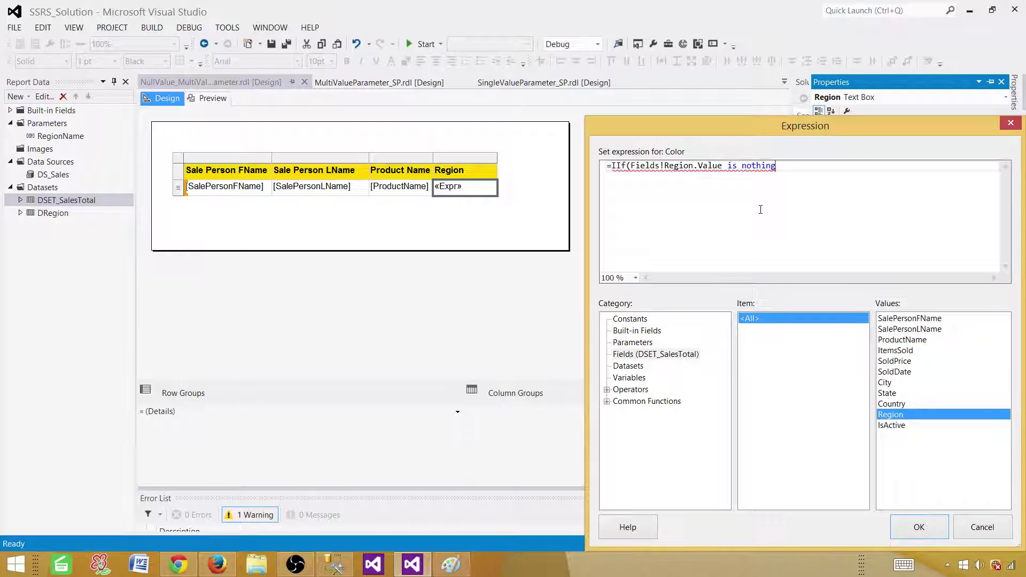
type(",")
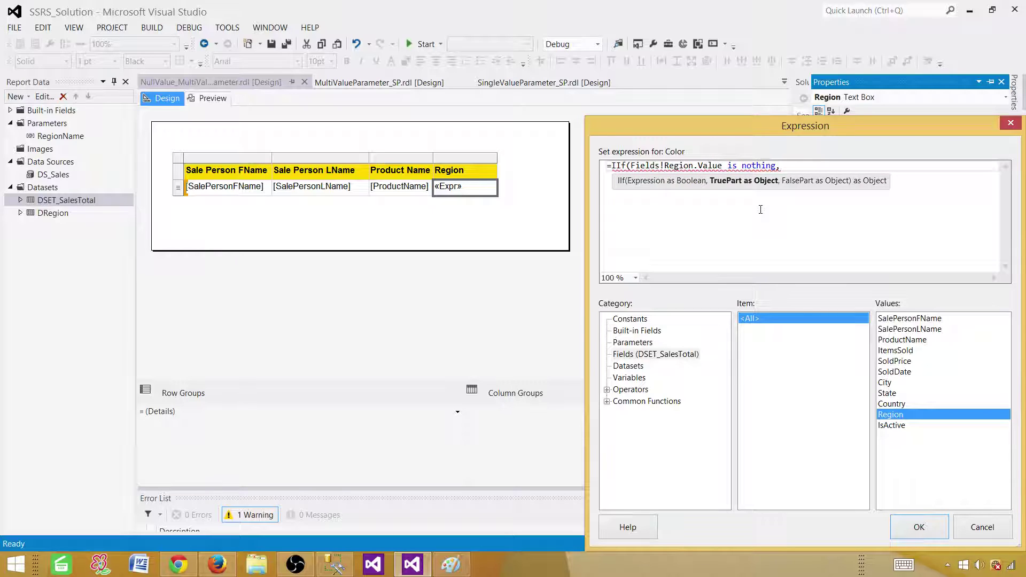
type("\"Blue\",")
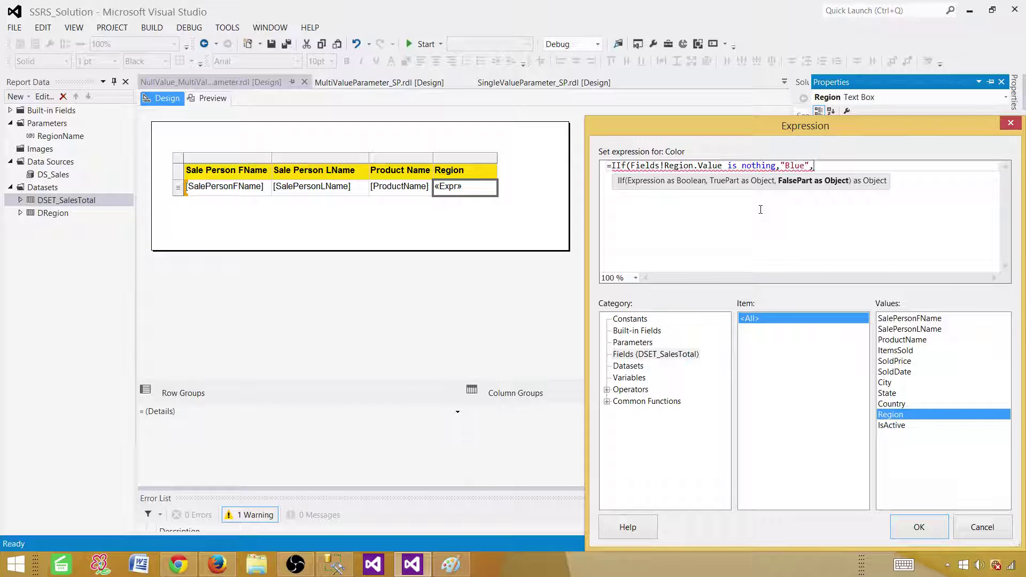
type("\"Black")
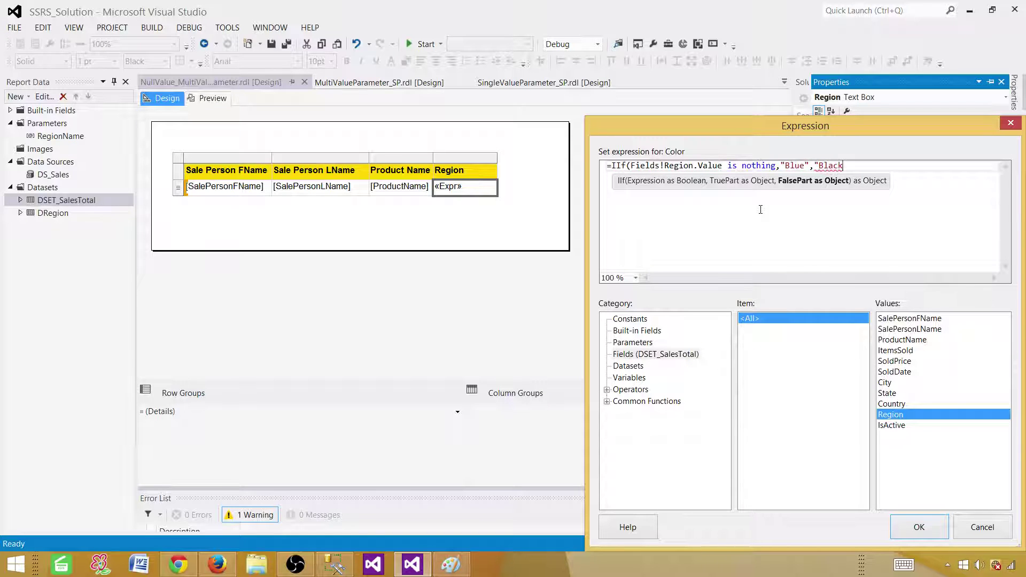
type("\")")
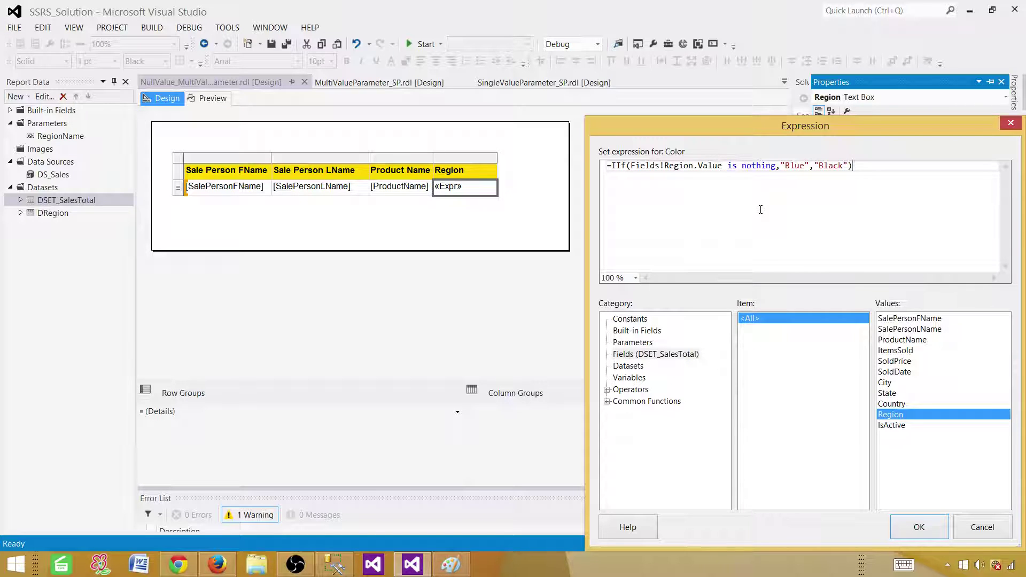
Review the color expression's condition and its two results, and apply it to the Region cell
left_click_drag(775, 167, 631, 167)
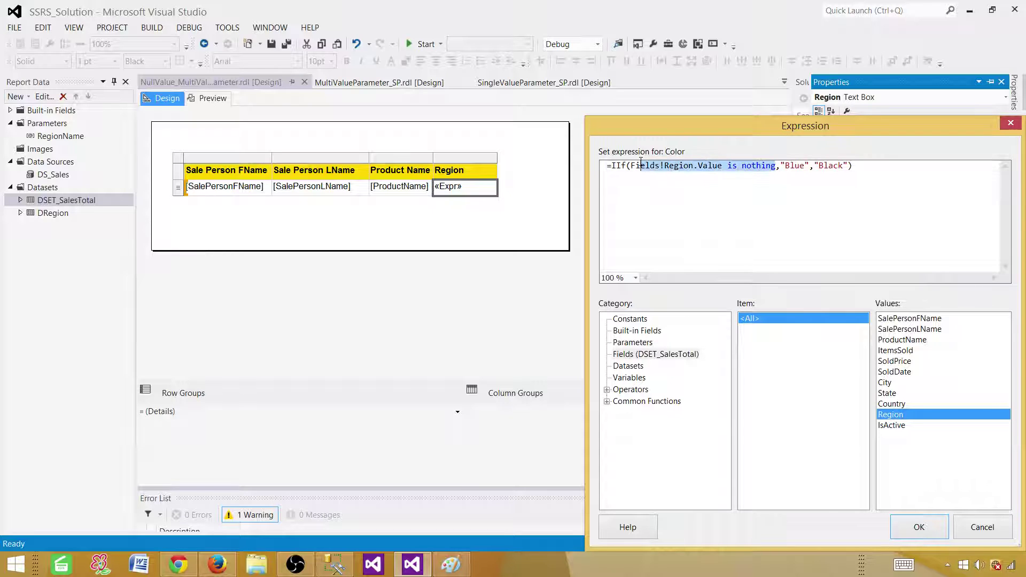
double_click(798, 168)
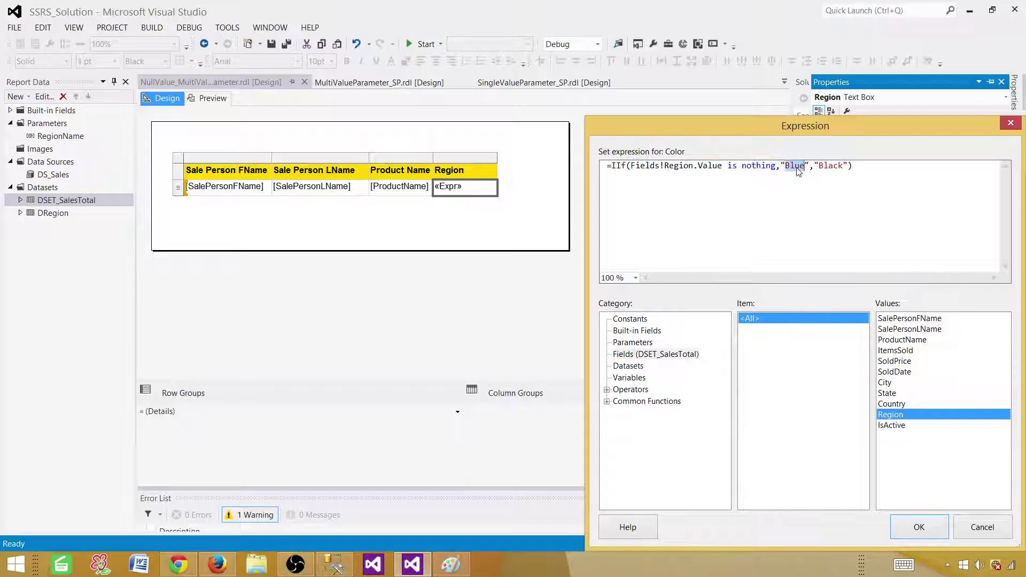
double_click(830, 167)
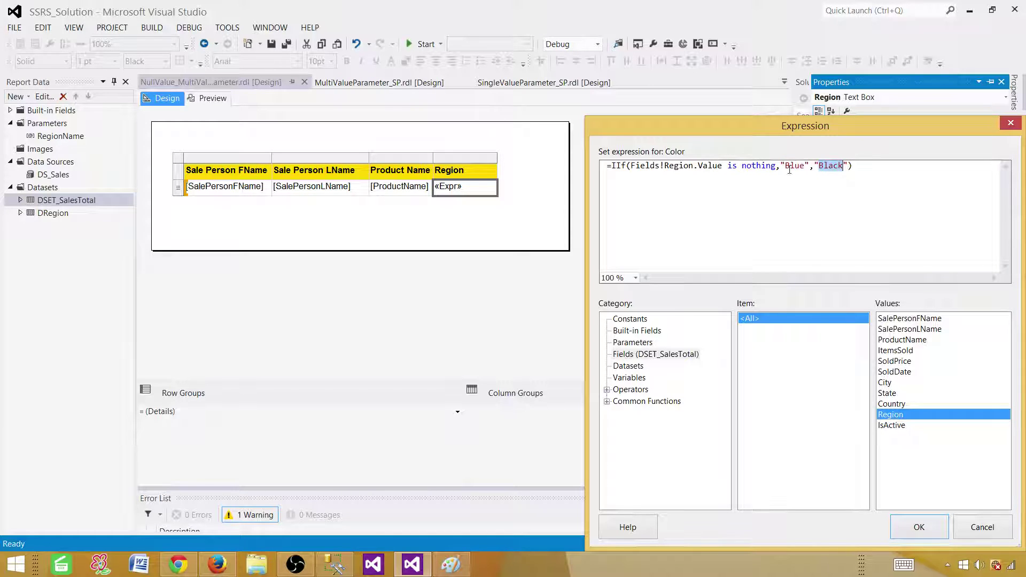
left_click_drag(779, 167, 766, 169)
left_click_drag(771, 165, 778, 166)
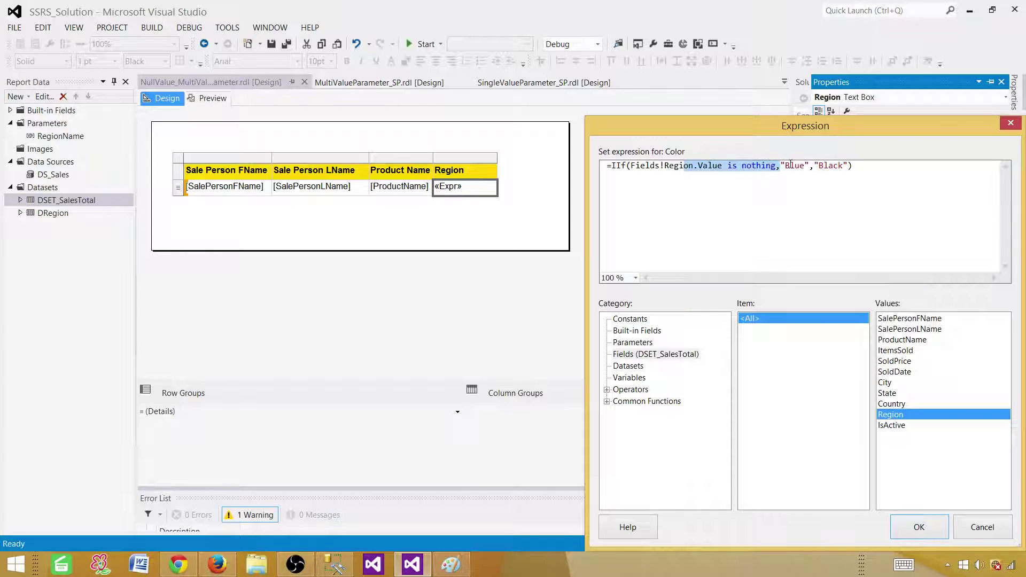
double_click(794, 165)
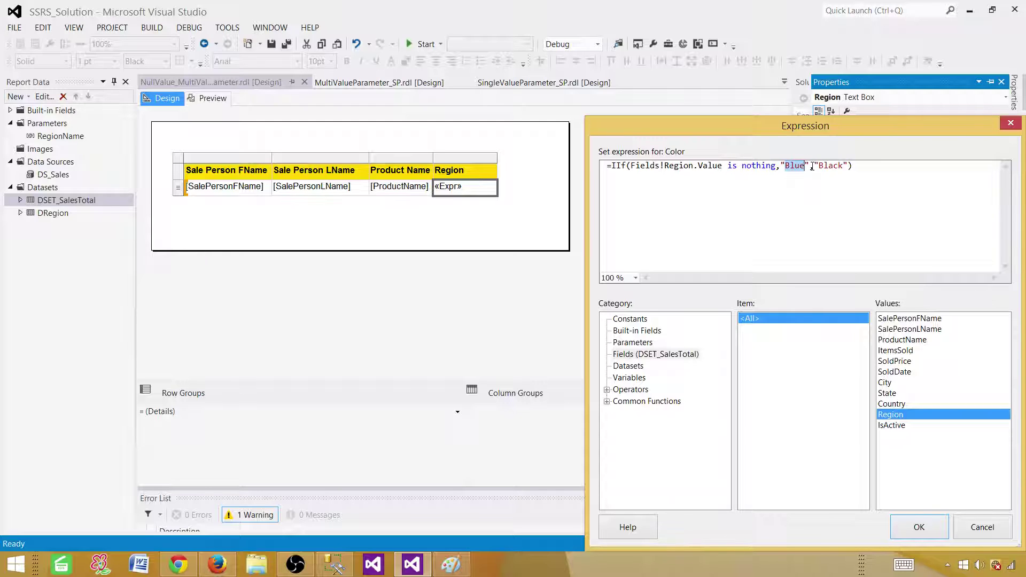
double_click(846, 166)
left_click(834, 257)
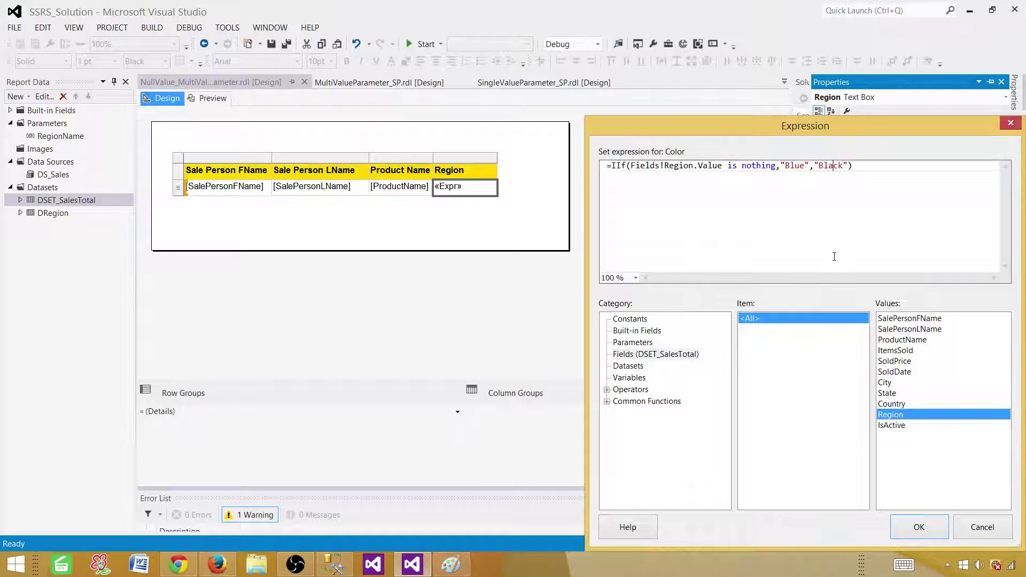
left_click(922, 536)
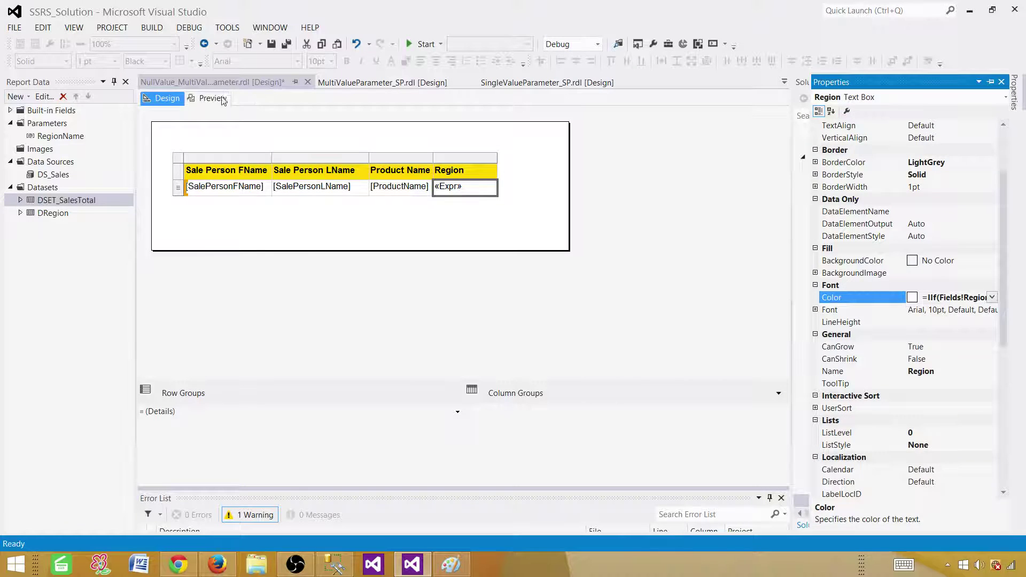
Preview the report for all regions, check the text color in the Region column and review the Region Name choices
left_click(223, 100)
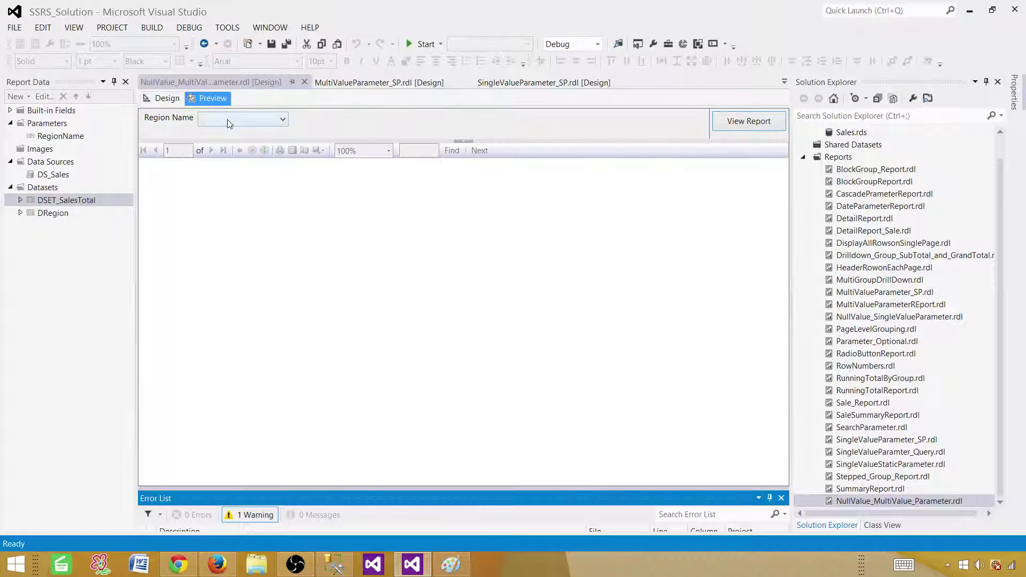
left_click(230, 119)
left_click(229, 133)
left_click(751, 122)
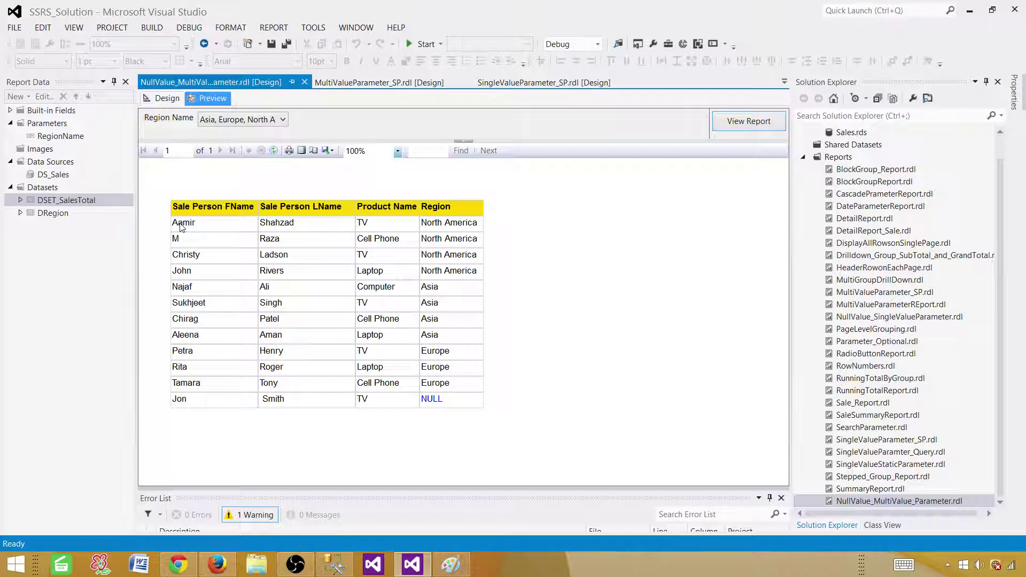
left_click(209, 122)
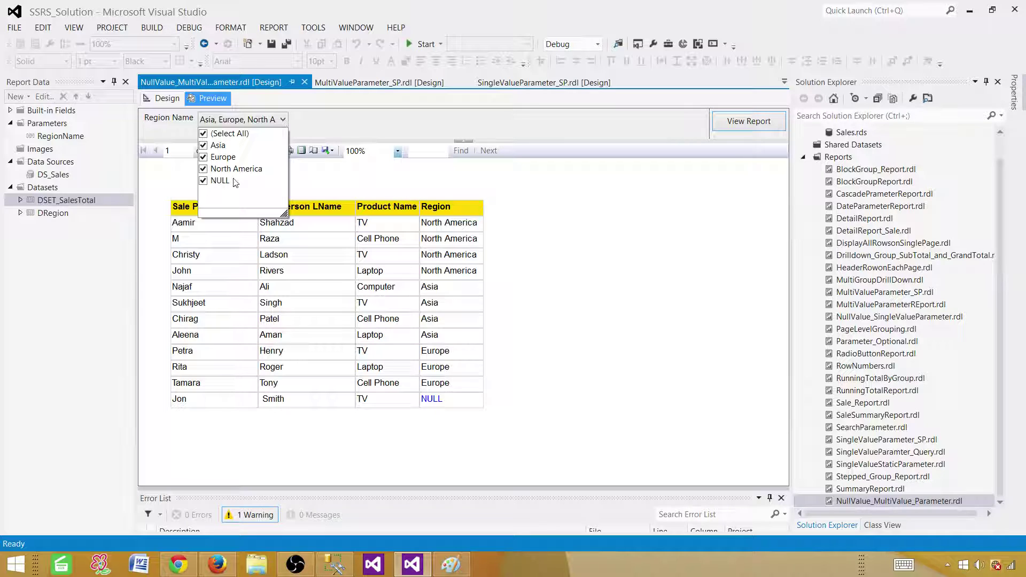
left_click(681, 571)
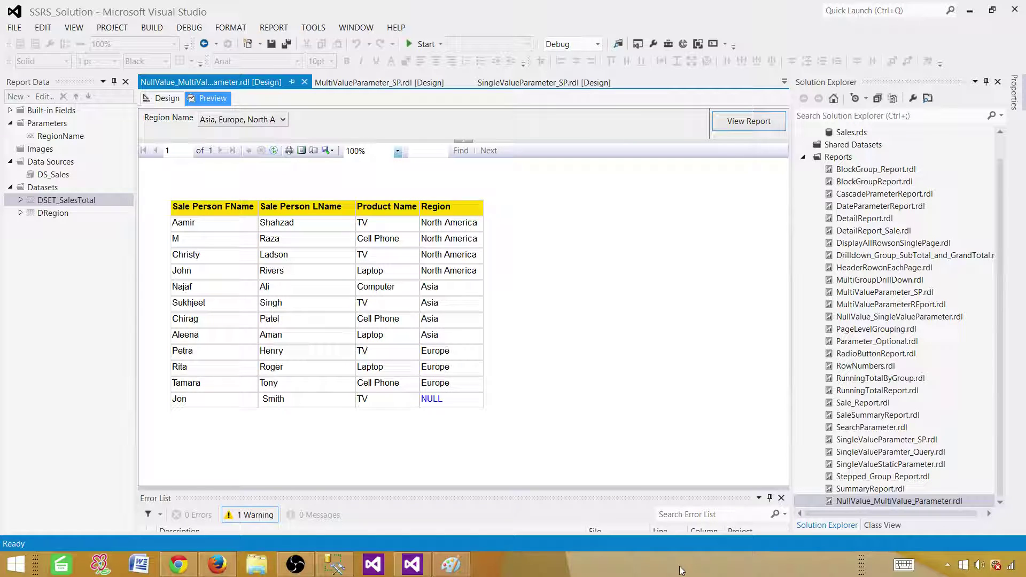